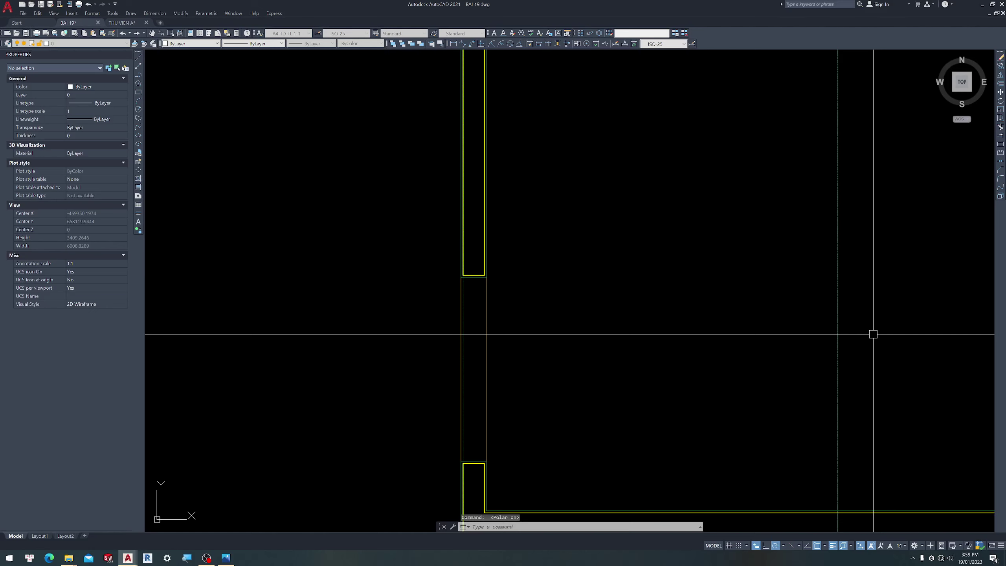
Set the floor plan's annotation scale to 1:100
scroll(442, 274, down, 10)
scroll(443, 245, up, 4)
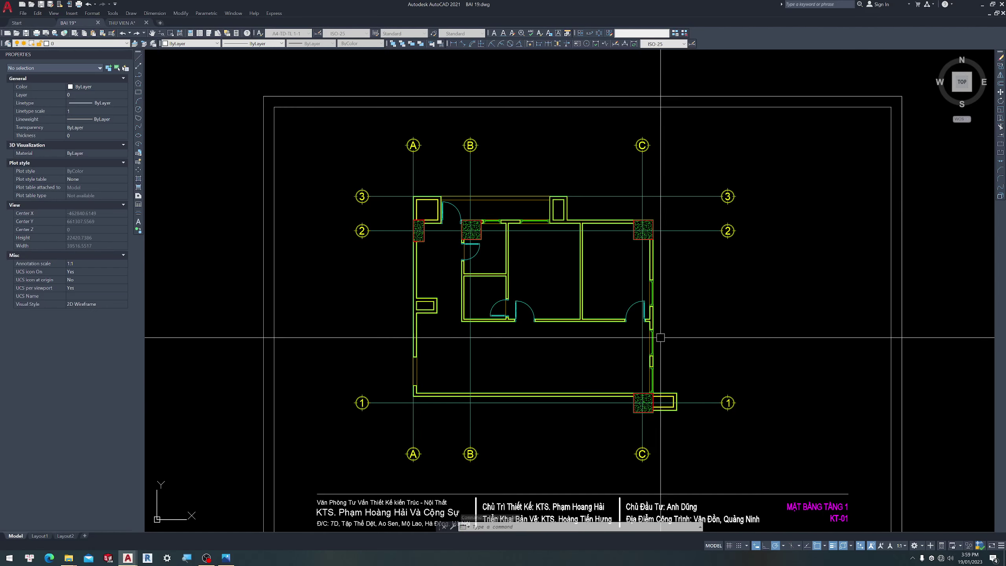
scroll(412, 381, up, 6)
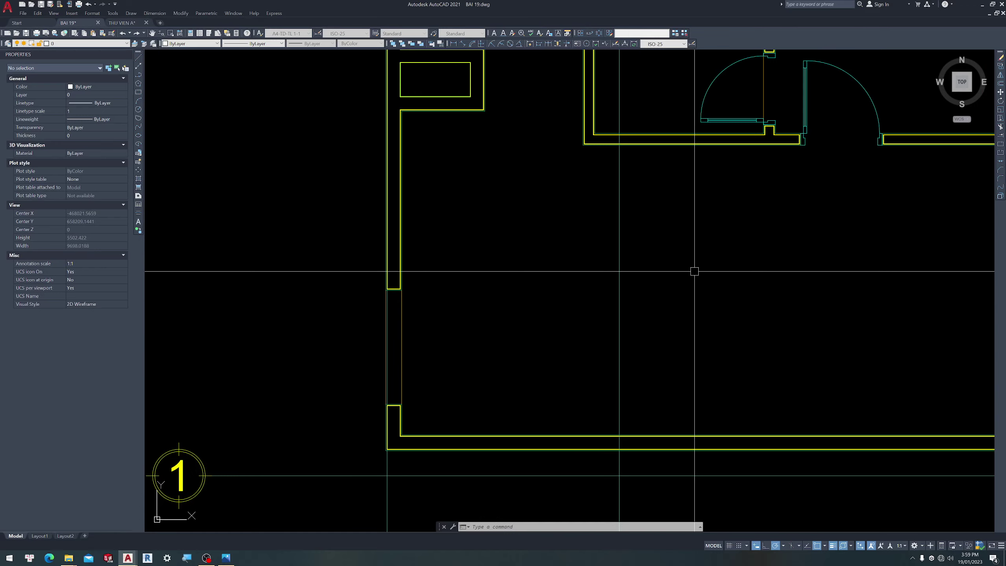
scroll(518, 323, down, 8)
scroll(518, 322, up, 4)
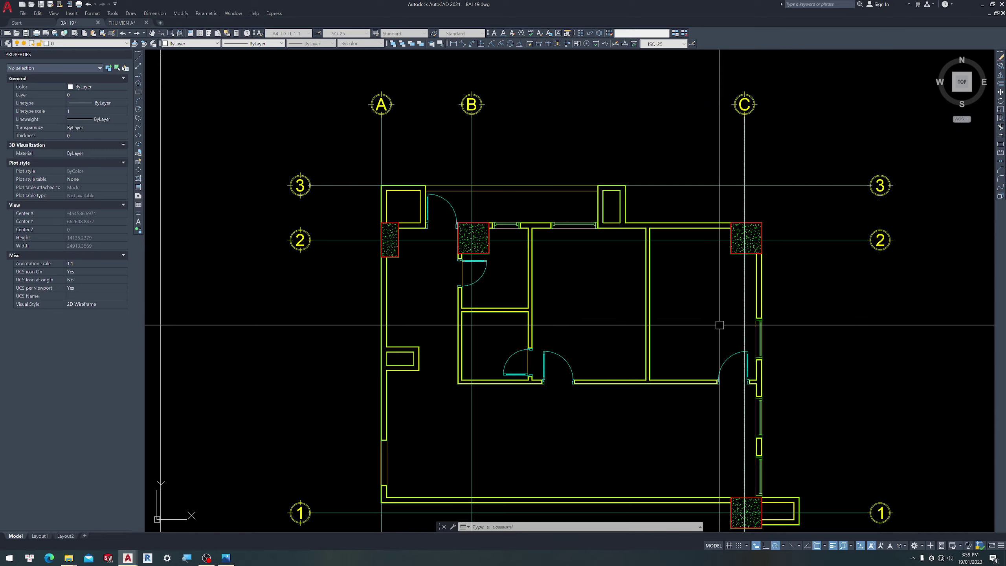
scroll(718, 322, down, 4)
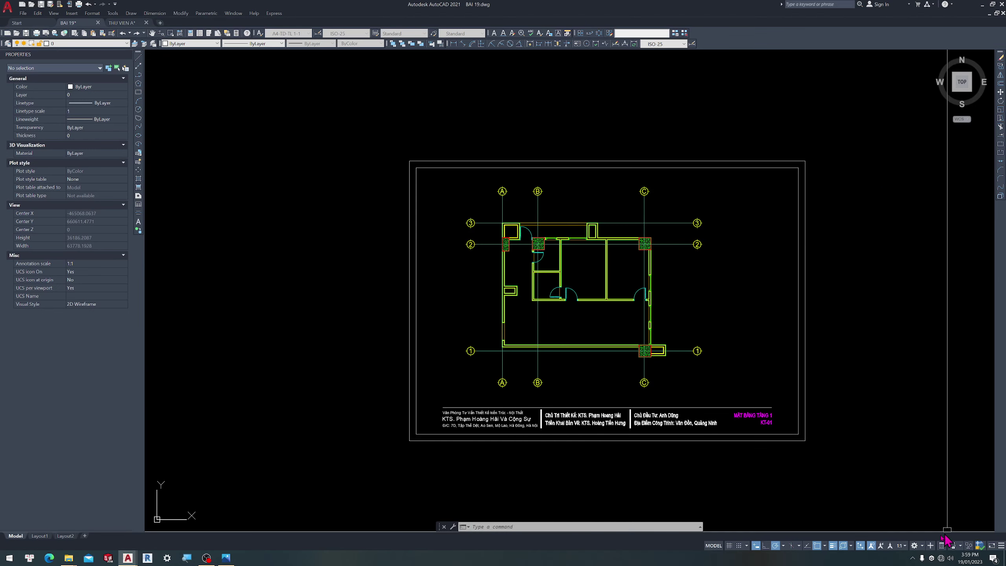
click(898, 546)
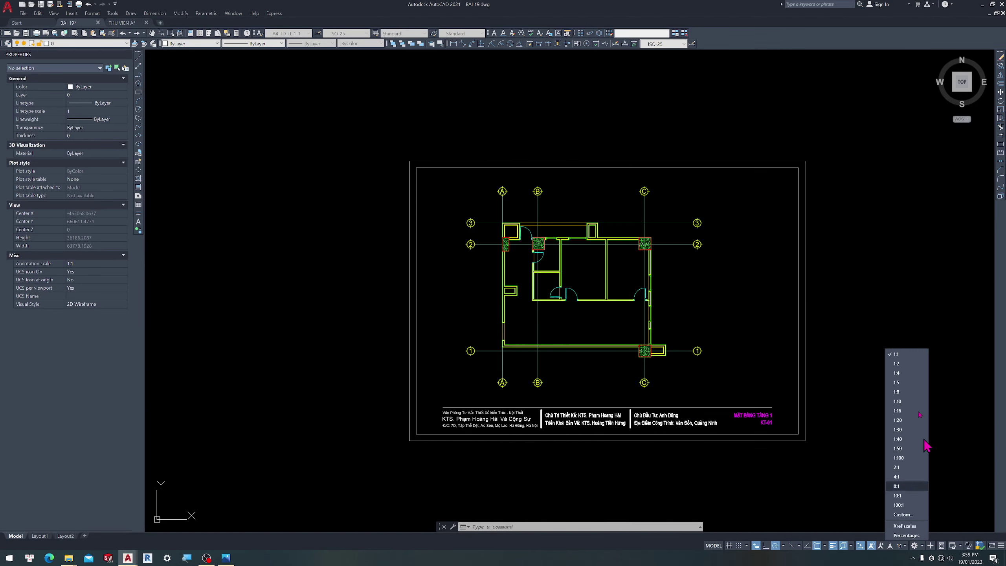
click(905, 458)
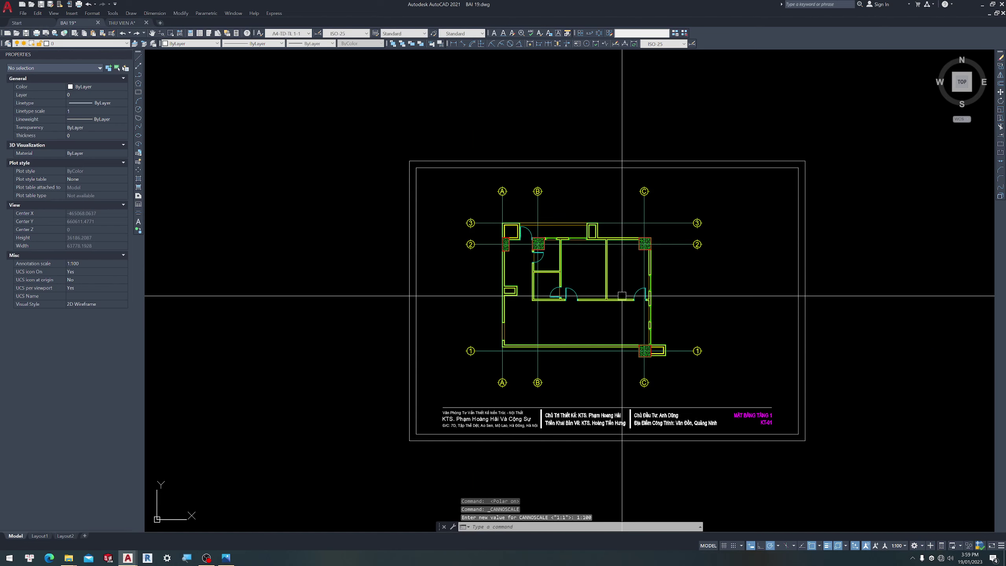
Regenerate the BAI 19 drawing with REGEN
scroll(598, 305, up, 5)
text(RE)
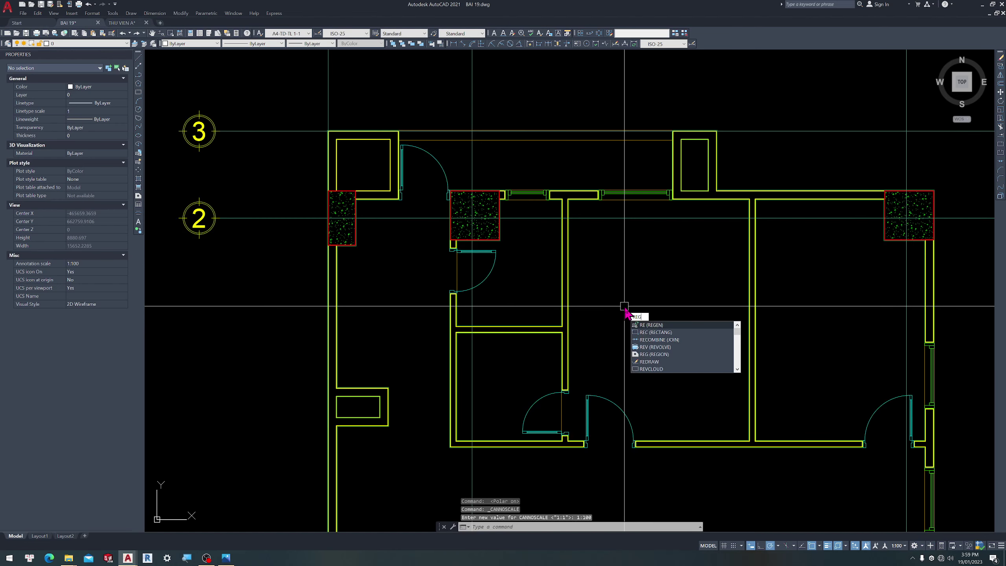
text(GEN)
key(Return)
scroll(493, 272, down, 4)
scroll(489, 268, up, 4)
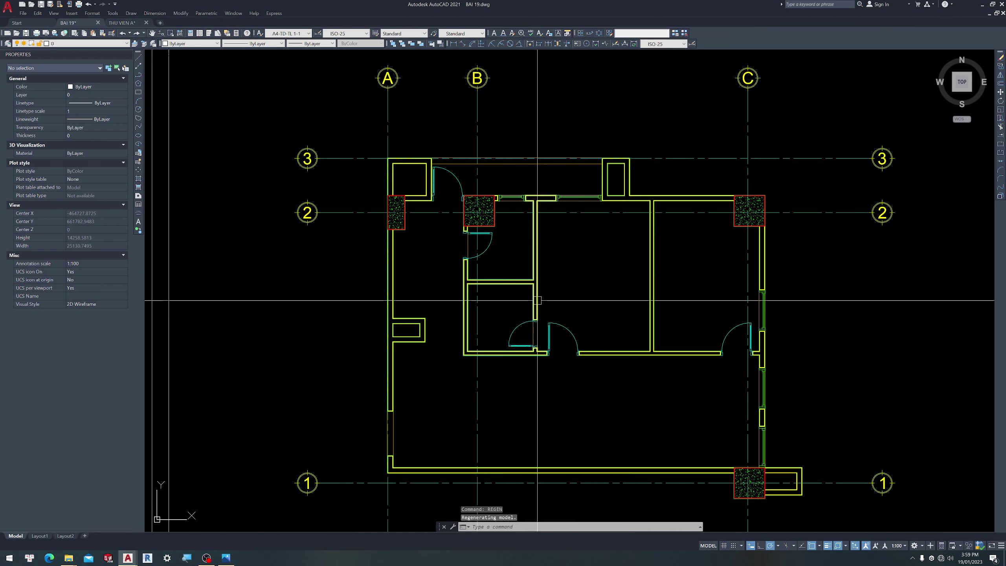
scroll(480, 254, down, 2)
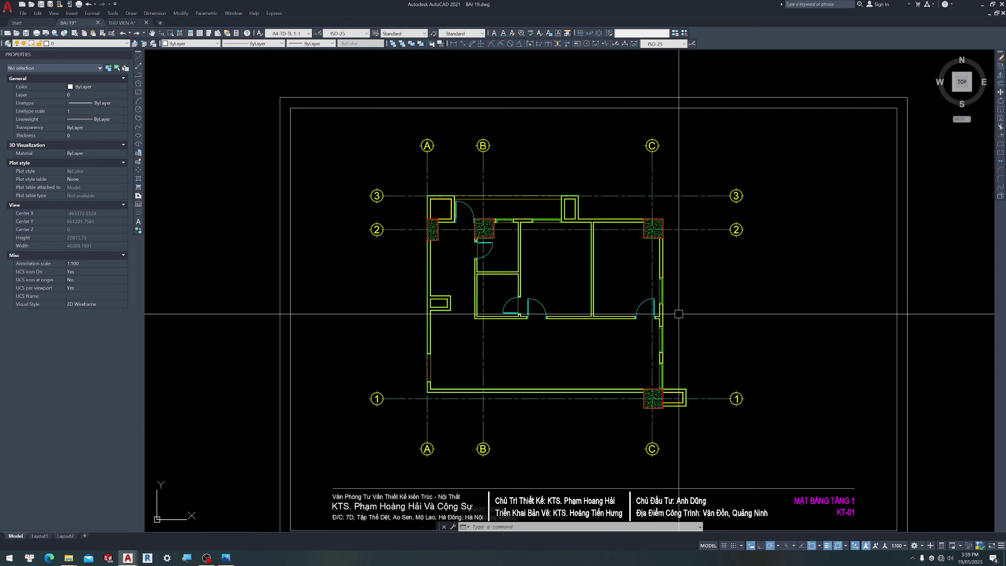
scroll(523, 273, down, 4)
scroll(555, 286, up, 2)
scroll(516, 273, up, 3)
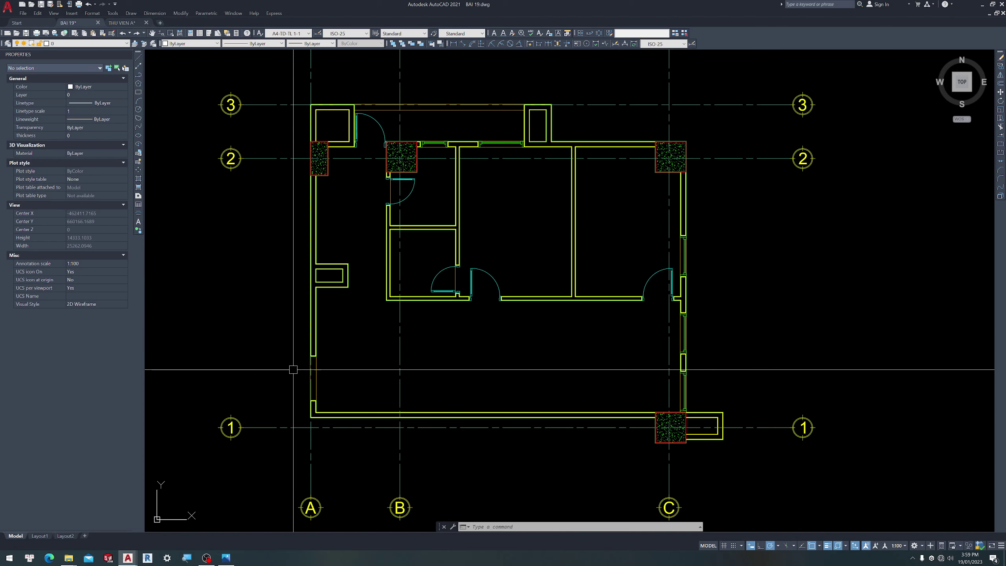
Open BLOCK CUA DI 2 CANH.dwg from the desktop's CAD XAY DUNG\BAI TAP CAD XAY DUNG folder
click(982, 4)
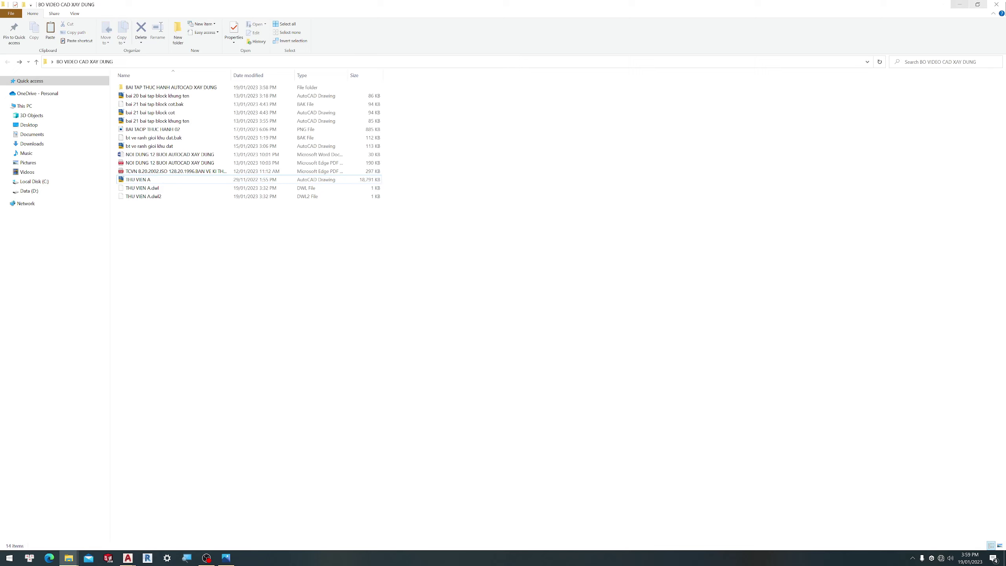
click(966, 5)
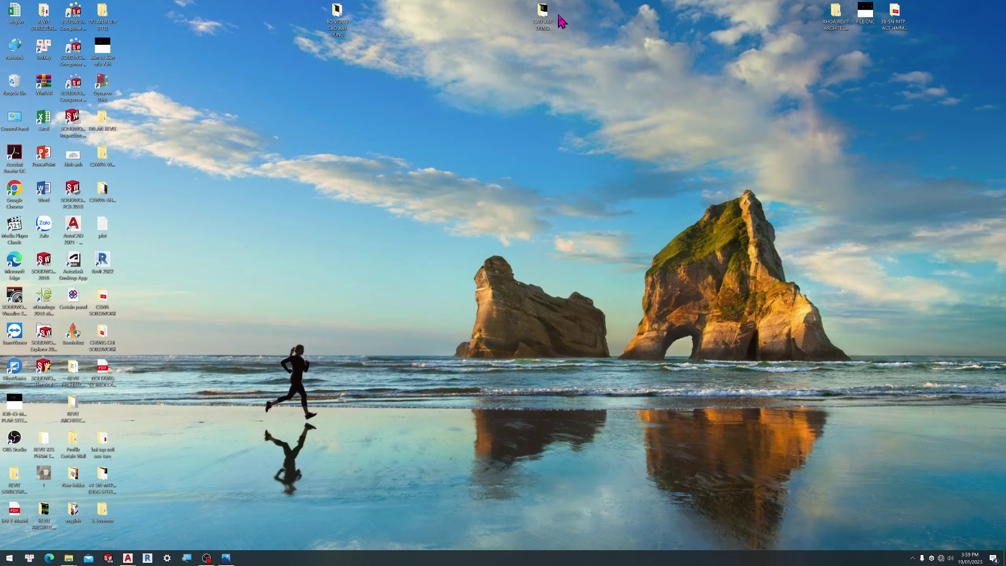
double_click(549, 17)
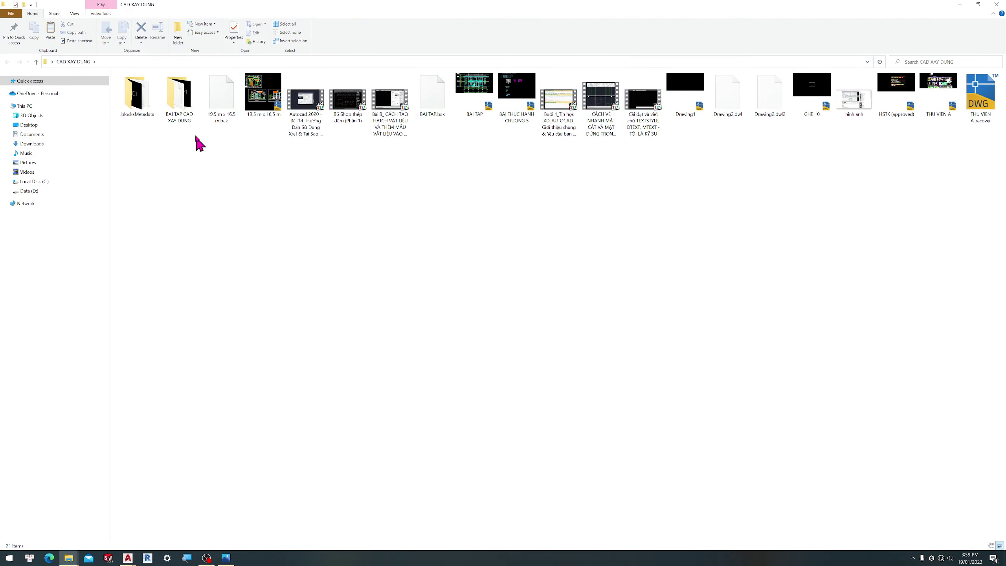
double_click(179, 99)
click(167, 121)
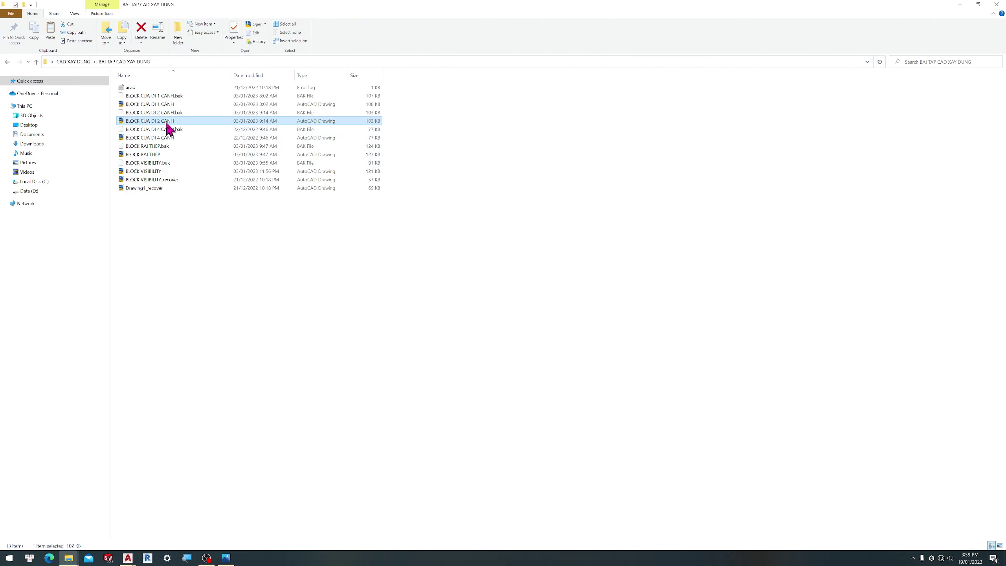
double_click(166, 124)
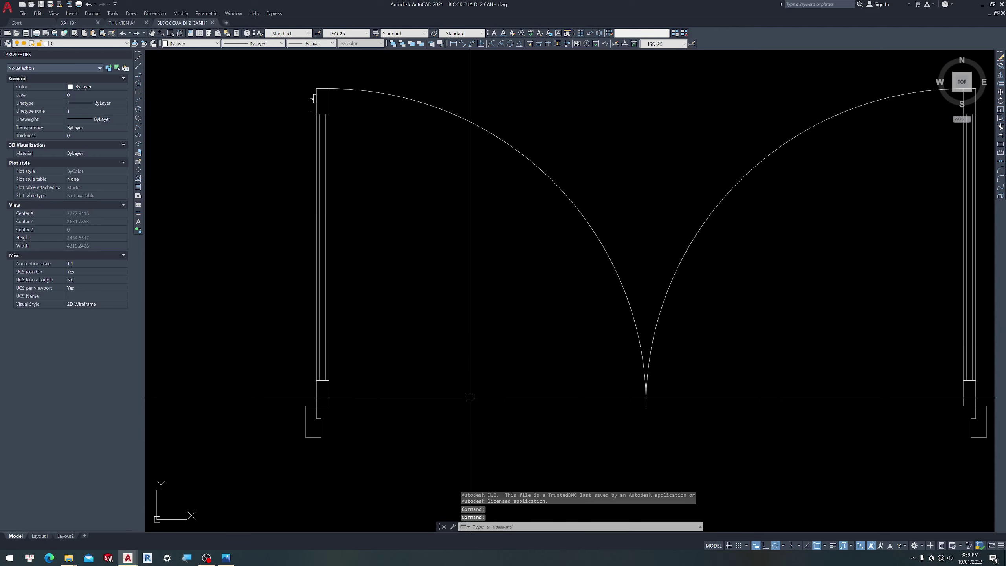
Widen the door block with its stretch grip to about 3704, then about 7733
scroll(470, 397, down, 3)
click(562, 356)
click(418, 308)
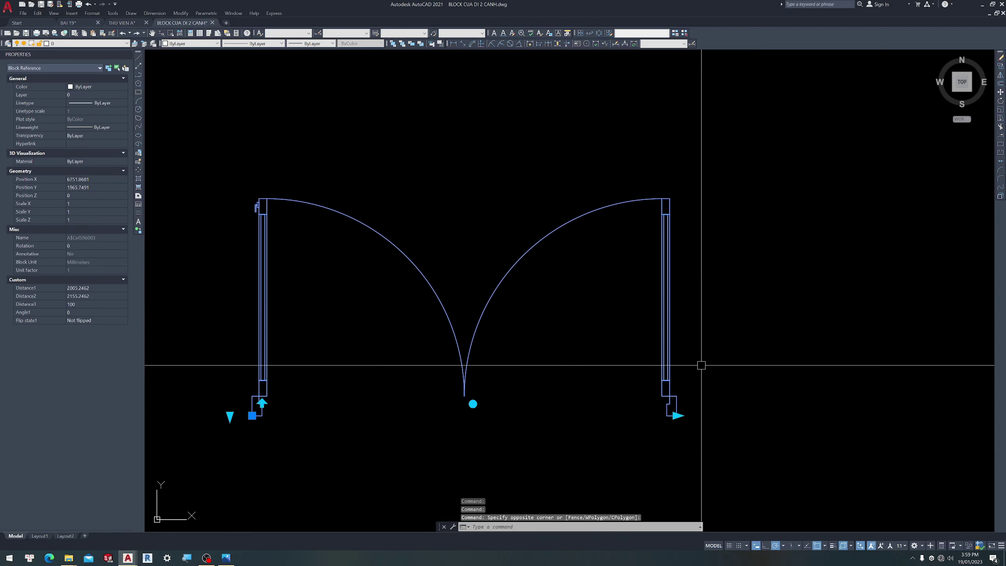
middle_drag(348, 318, 546, 349)
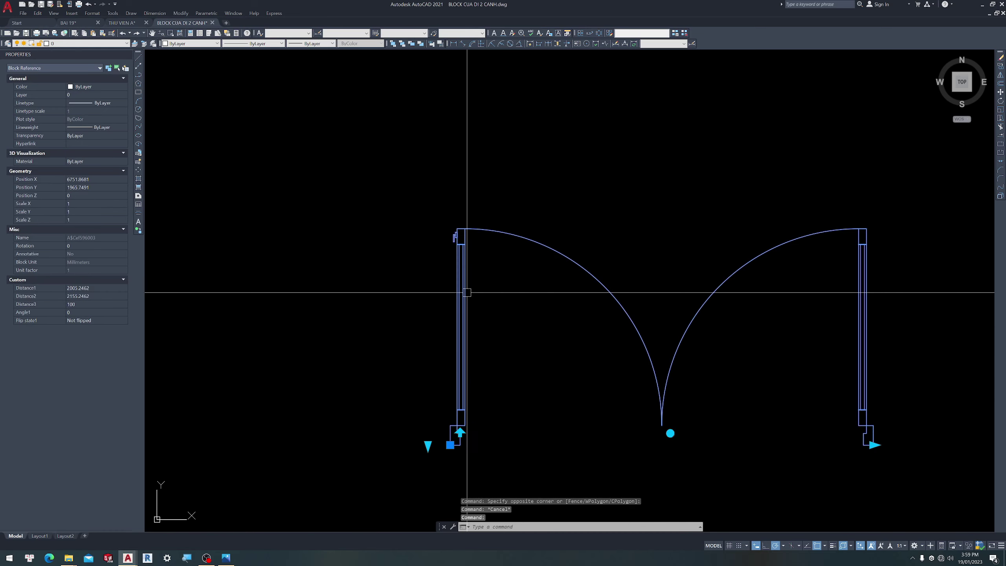
scroll(467, 293, down, 2)
click(718, 388)
click(927, 387)
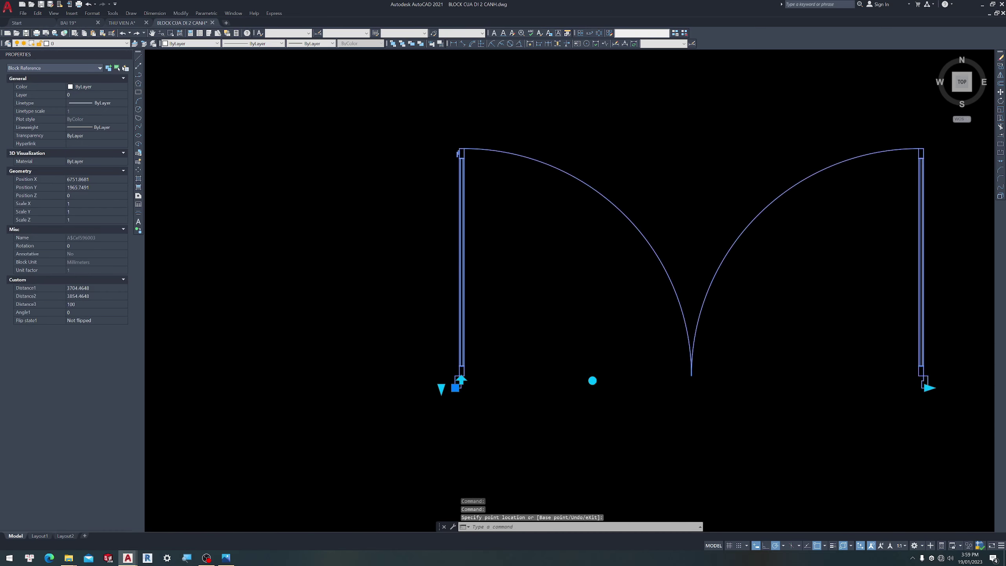
scroll(294, 309, down, 4)
scroll(531, 355, up, 2)
click(547, 329)
click(853, 342)
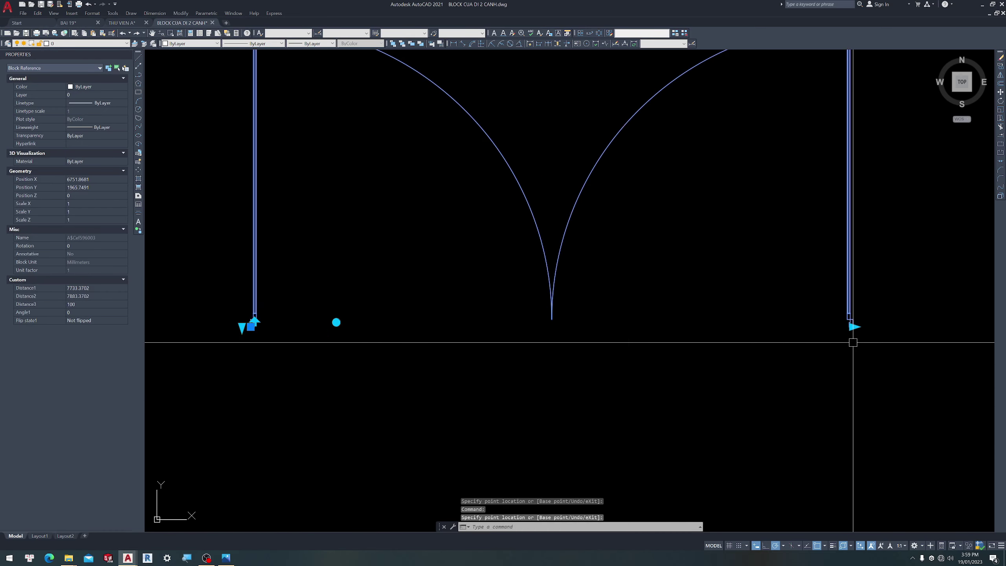
scroll(460, 353, down, 3)
Flip the door 180° with Ortho on, then undo back to facing up
click(415, 340)
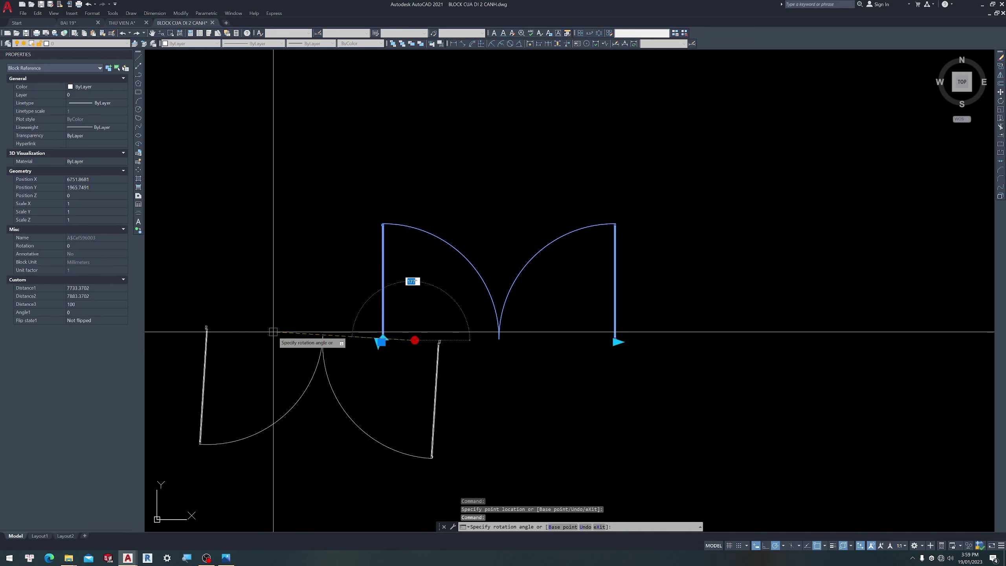
key(F8)
click(281, 339)
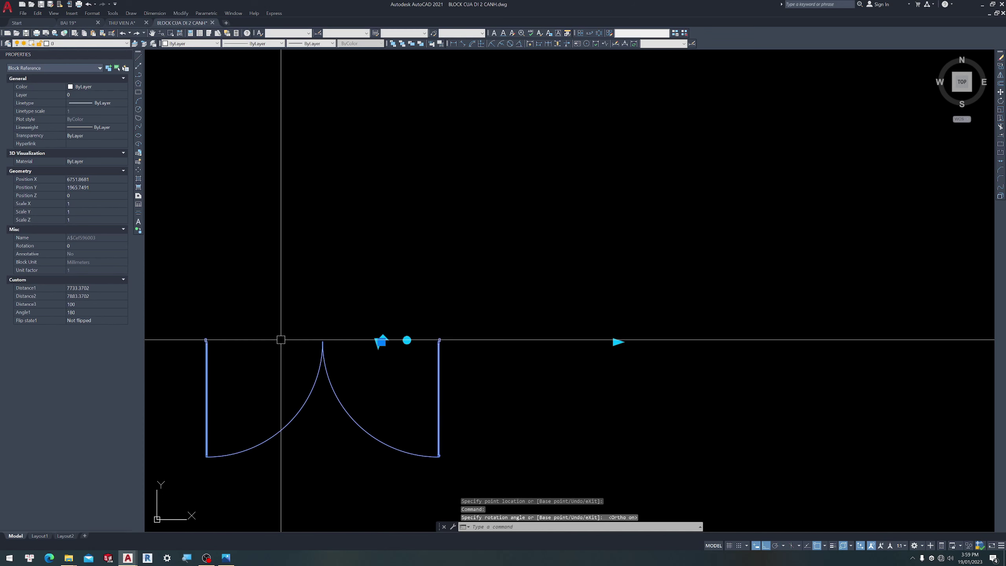
click(618, 341)
scroll(609, 329, down, 3)
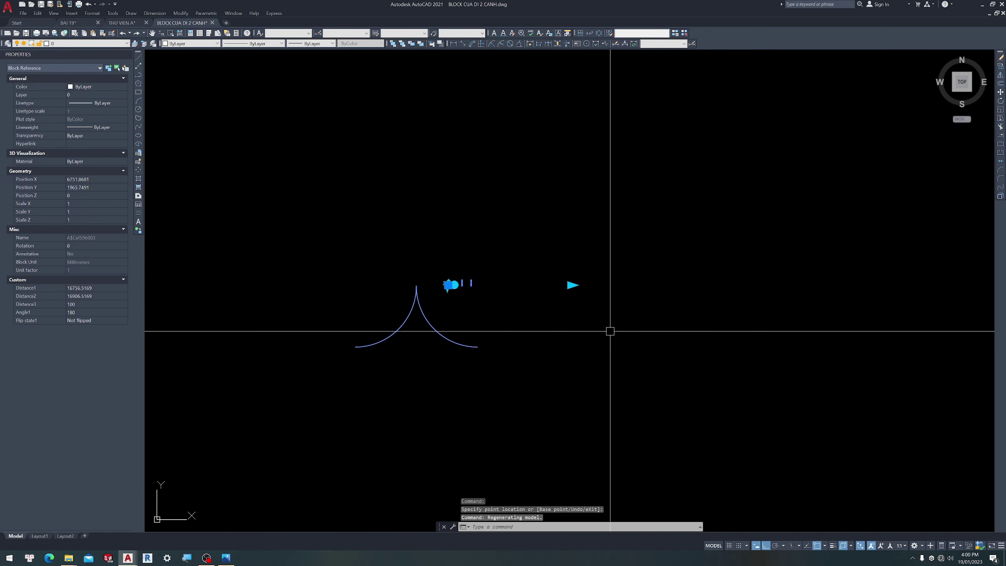
key(ctrl+z)
key(ctrl+z)
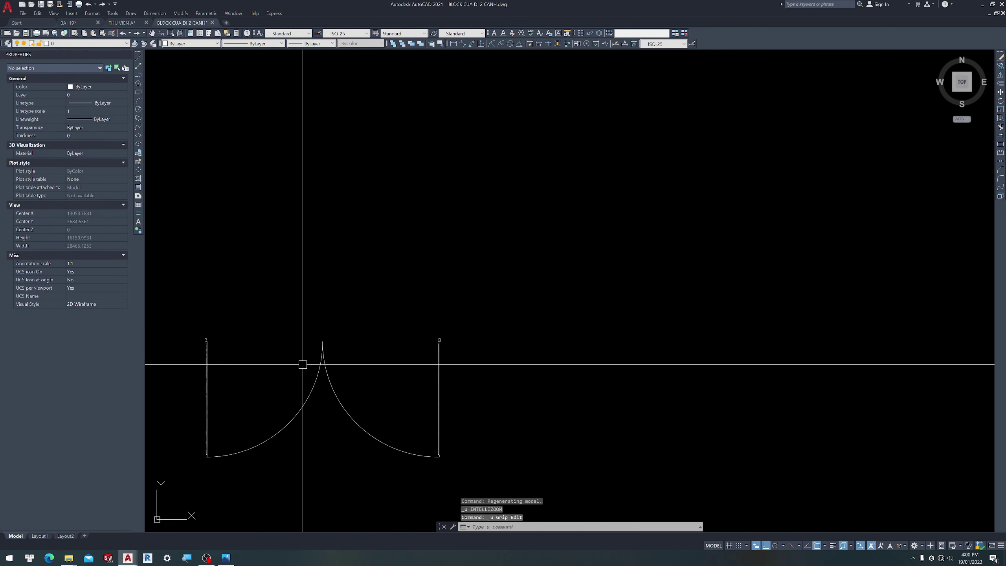
key(ctrl+z)
key(ctrl+z)
Narrow the door to about 1254 and close the BLOCK CUA DI 2 CANH drawing
click(405, 278)
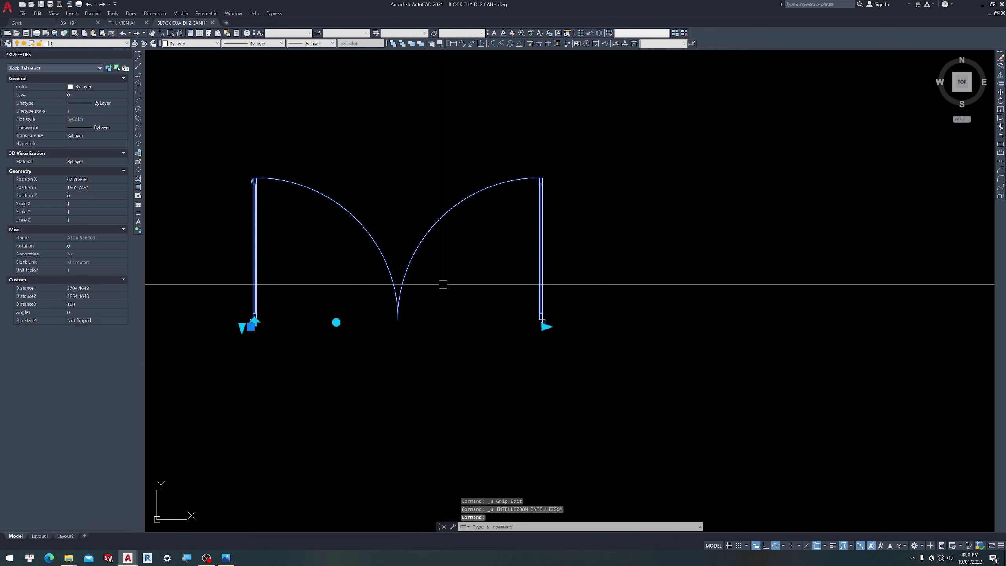
click(544, 326)
click(356, 343)
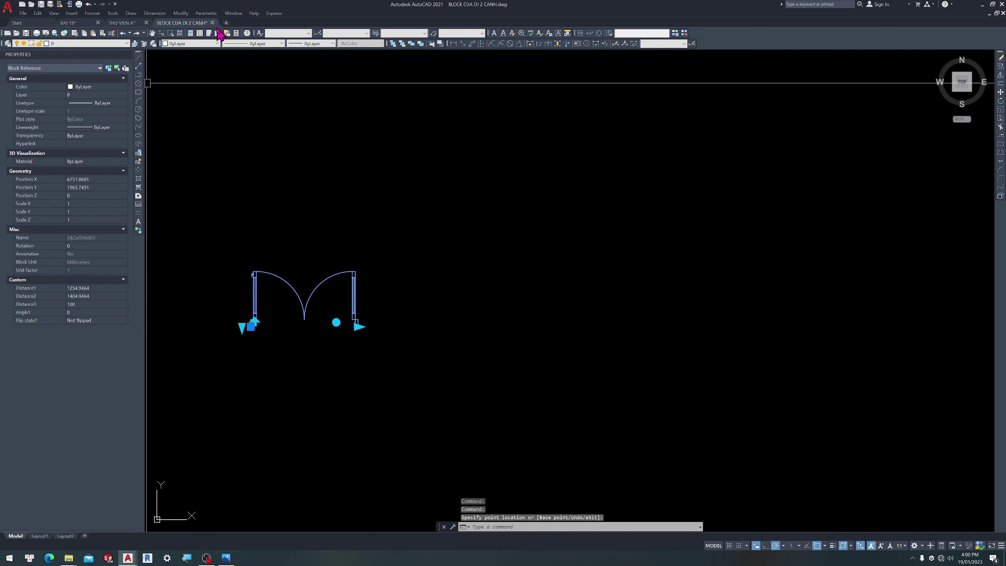
click(212, 22)
Discard the door edits and reopen BLOCK CUA DI 2 CANH from BAI TAP CAD XAY DUNG
click(530, 296)
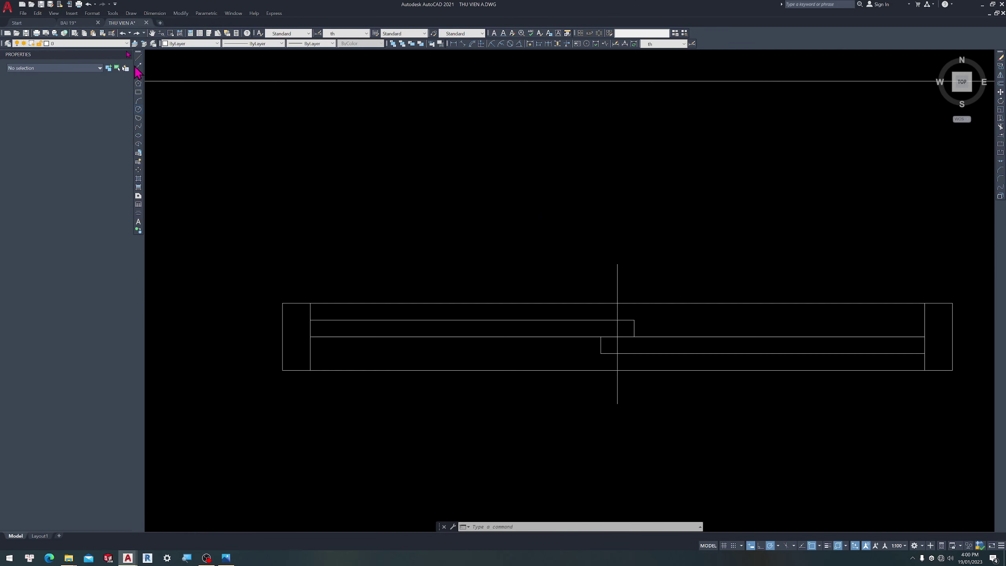
mouse_move(68, 558)
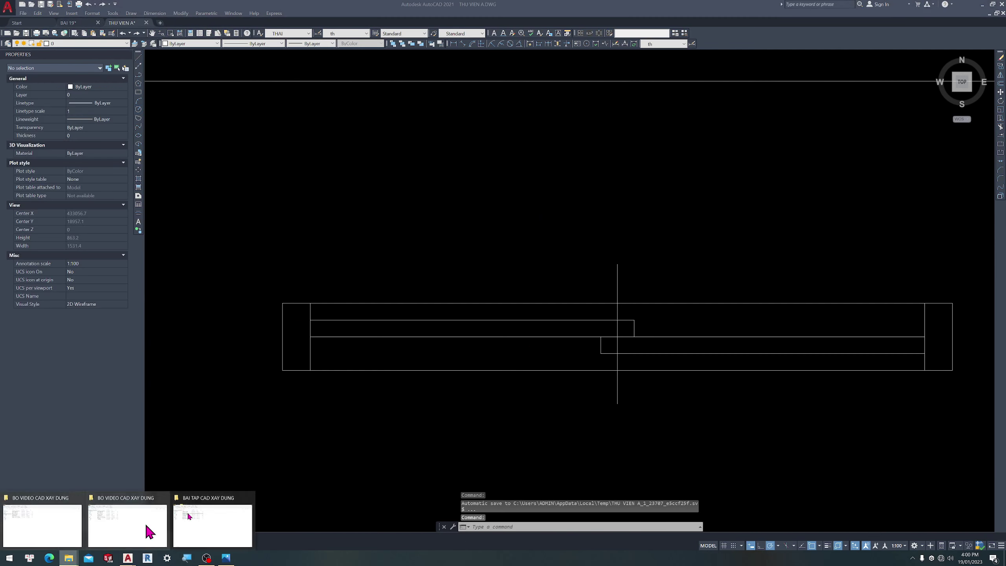
click(213, 530)
double_click(159, 123)
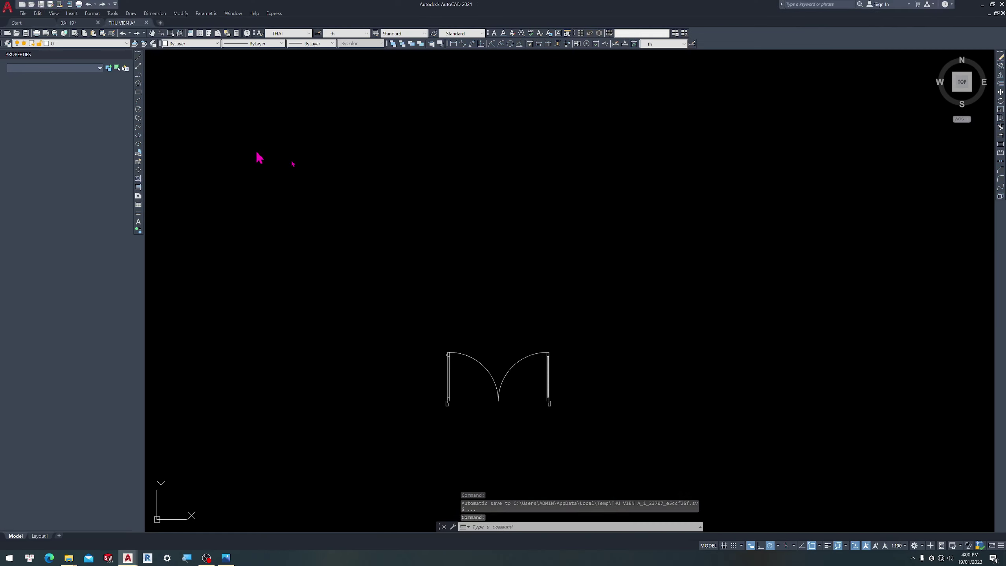
Save the drawing as a copy in the Desktop's BO VIDEO CAD XAY DUNG folder
click(50, 5)
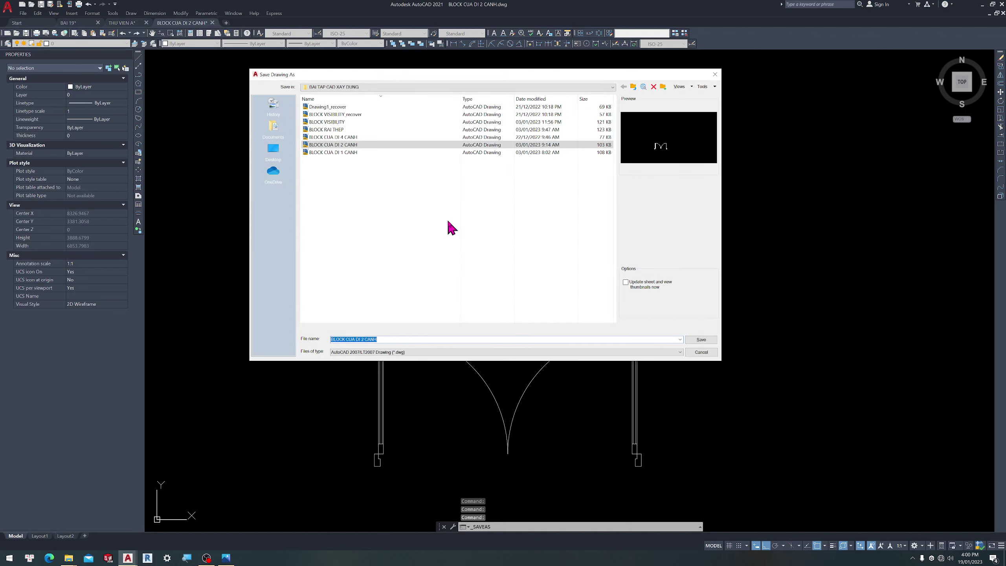
click(530, 89)
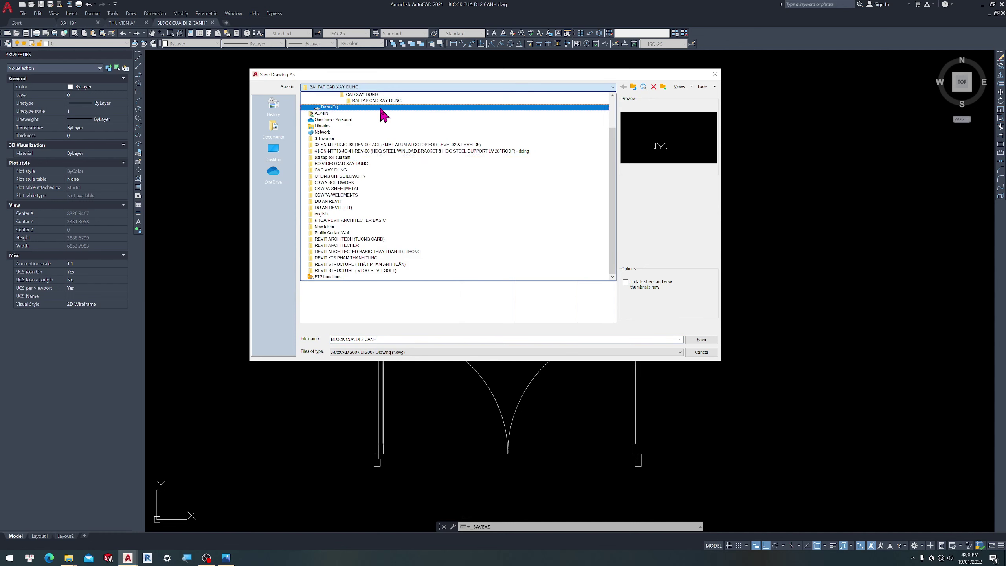
scroll(388, 113, up, 2)
click(347, 232)
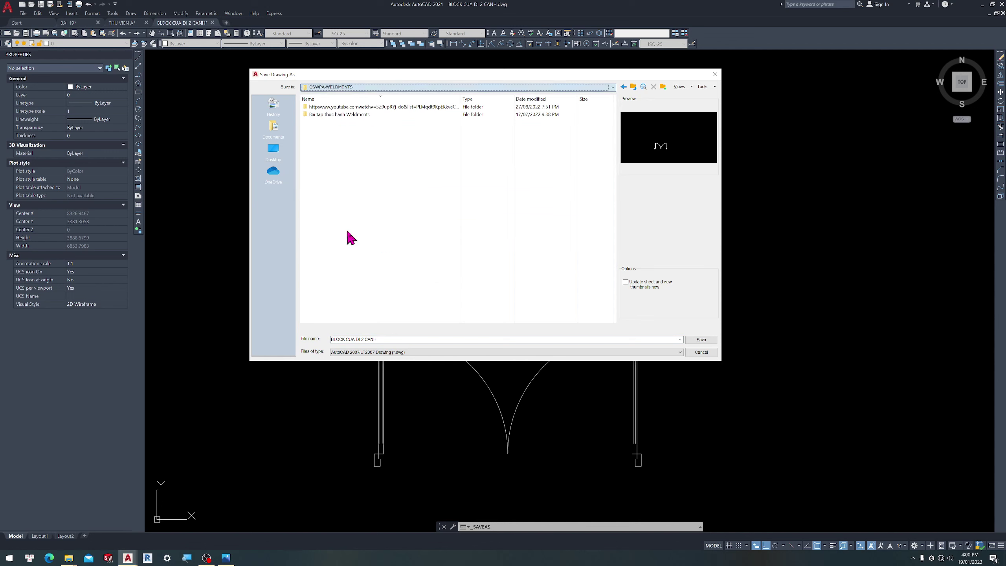
click(278, 155)
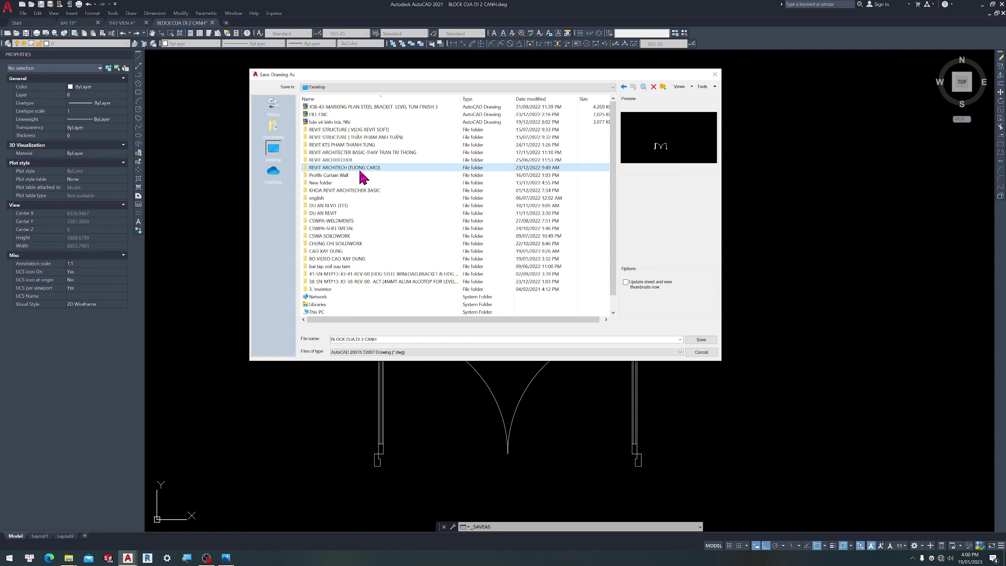
click(337, 236)
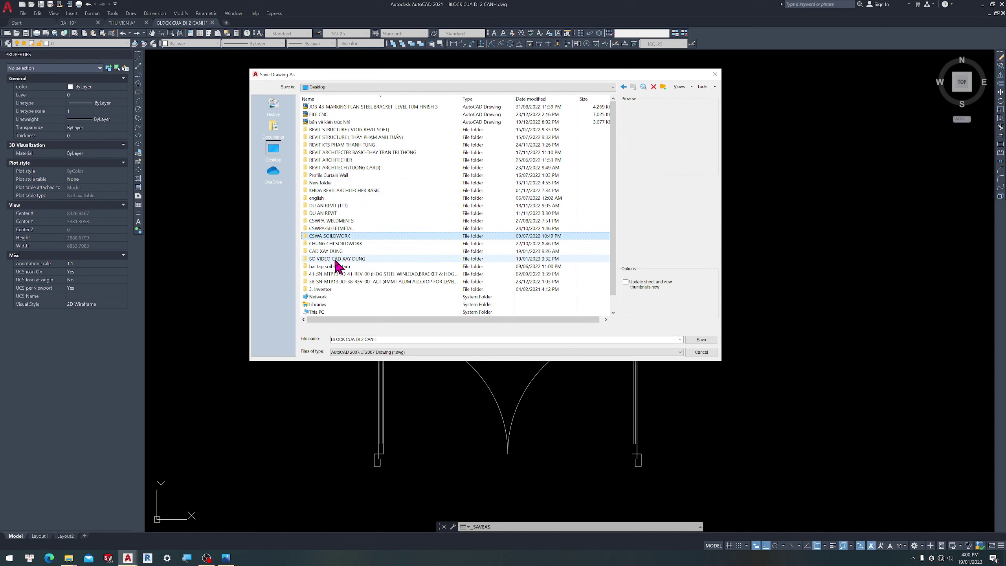
double_click(337, 260)
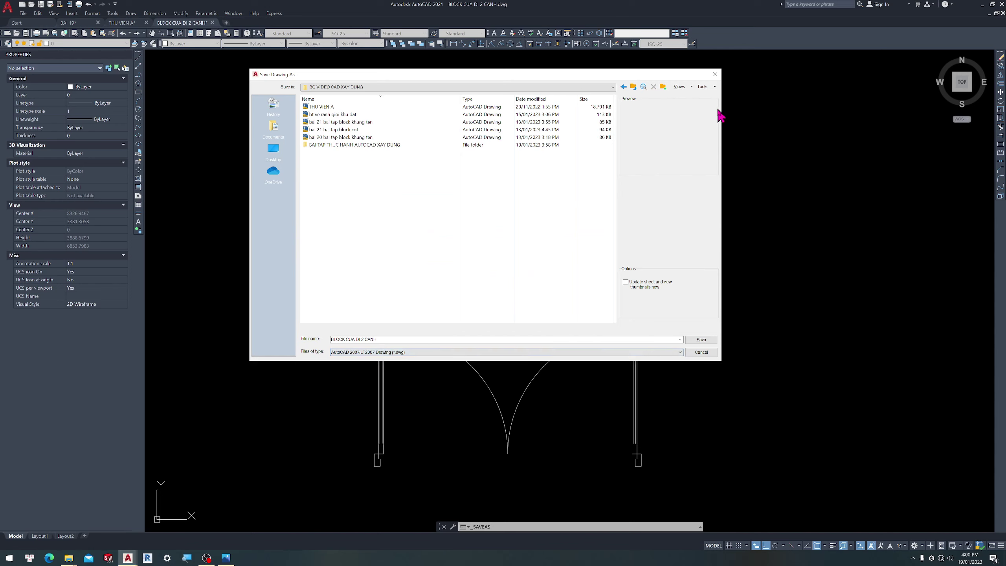
click(703, 340)
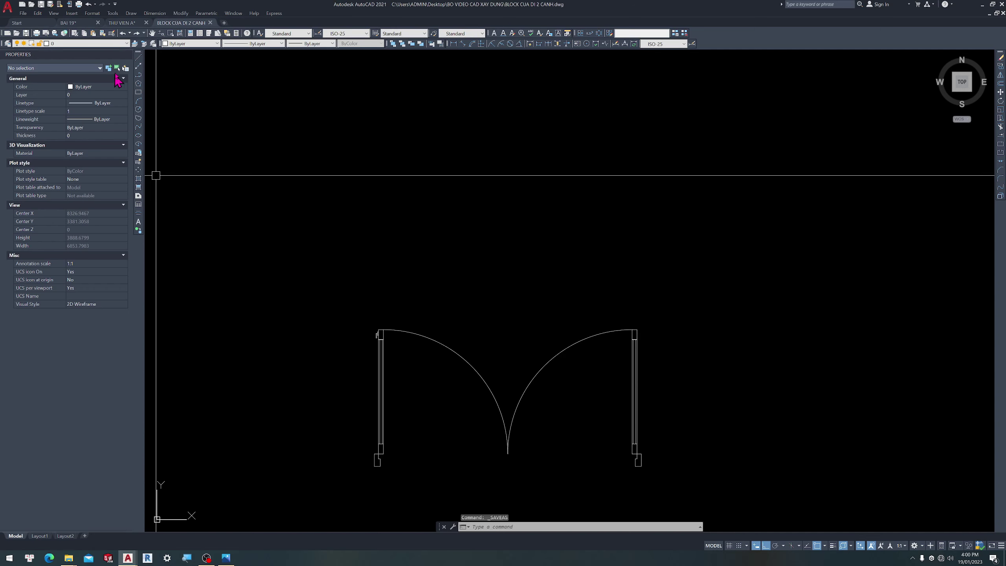
Close BLOCK CUA DI 2 CANH and open BLOCK CUA DI 1 CANH.dwg from BAI TAP CAD XAY DUNG
click(210, 22)
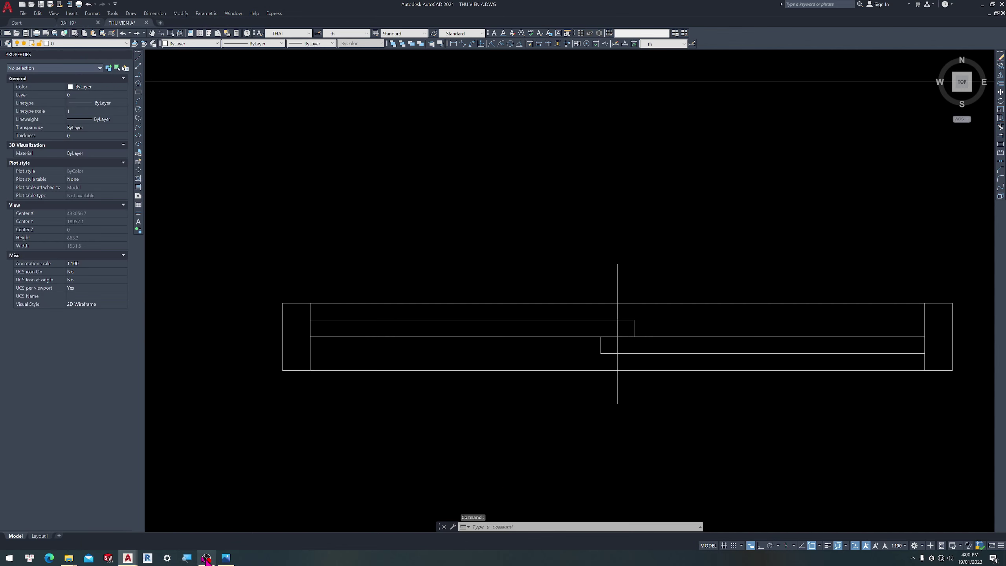
click(229, 527)
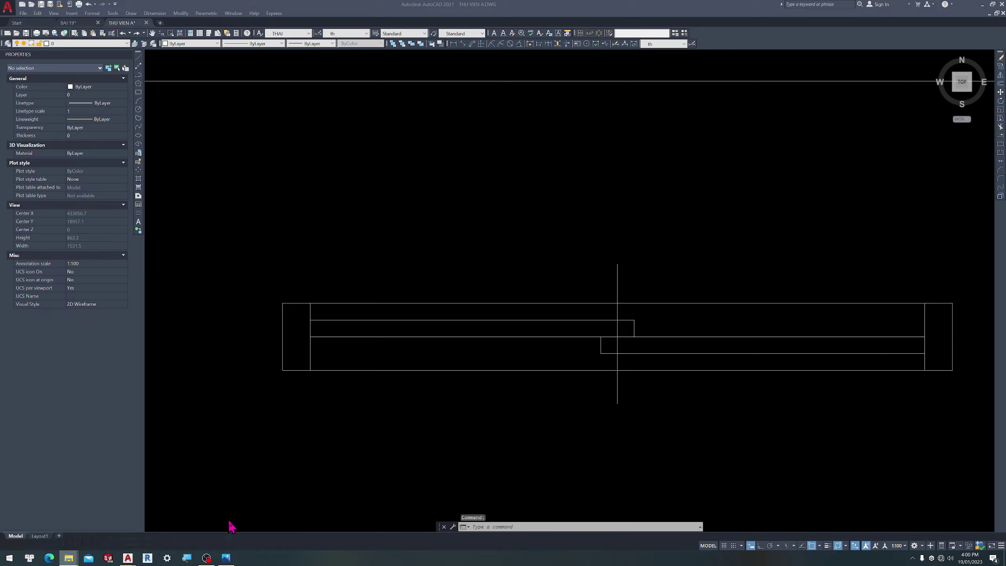
double_click(173, 105)
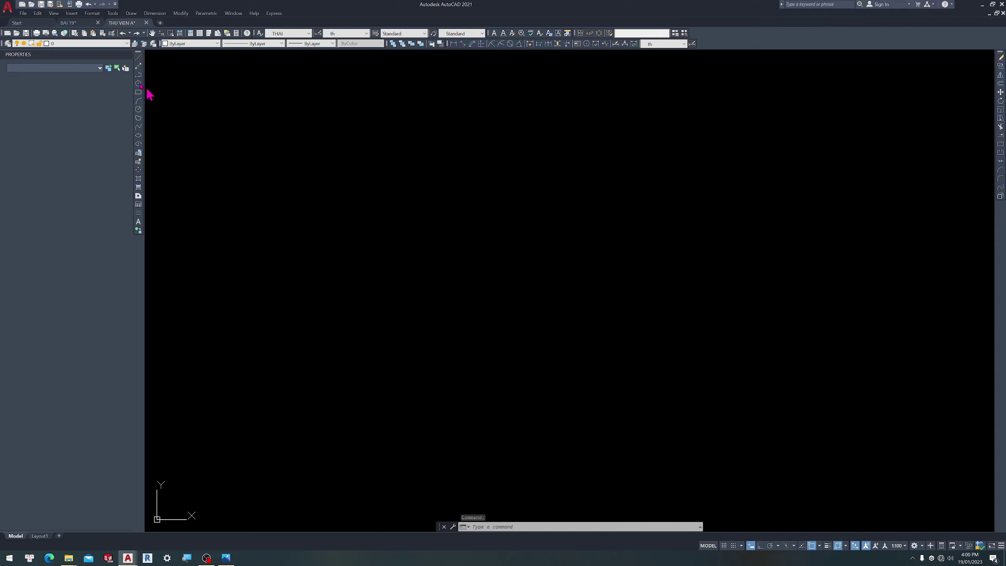
Save BLOCK CUA DI 1 CANH into Desktop\BO VIDEO CAD XAY DUNG and close it
click(50, 4)
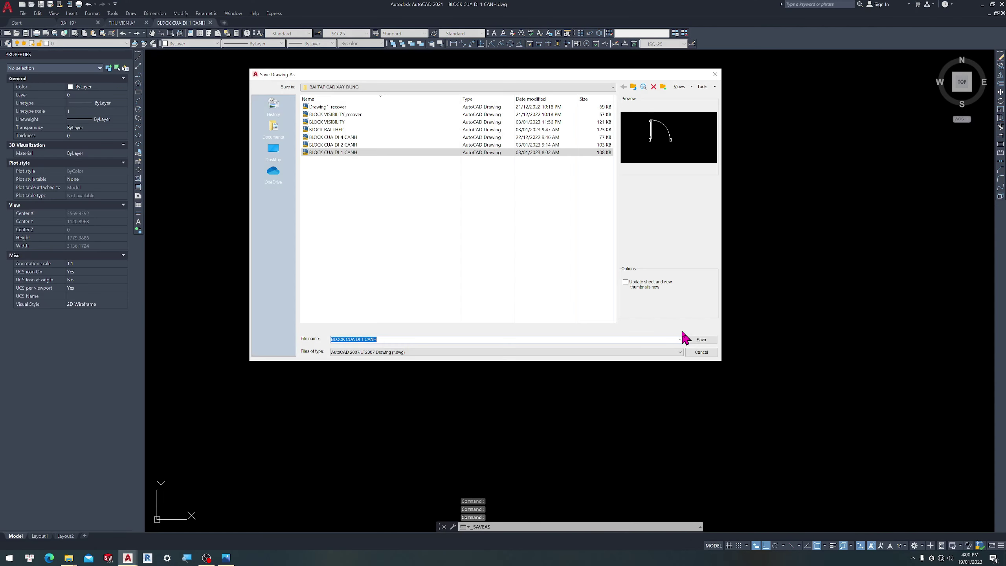
click(273, 150)
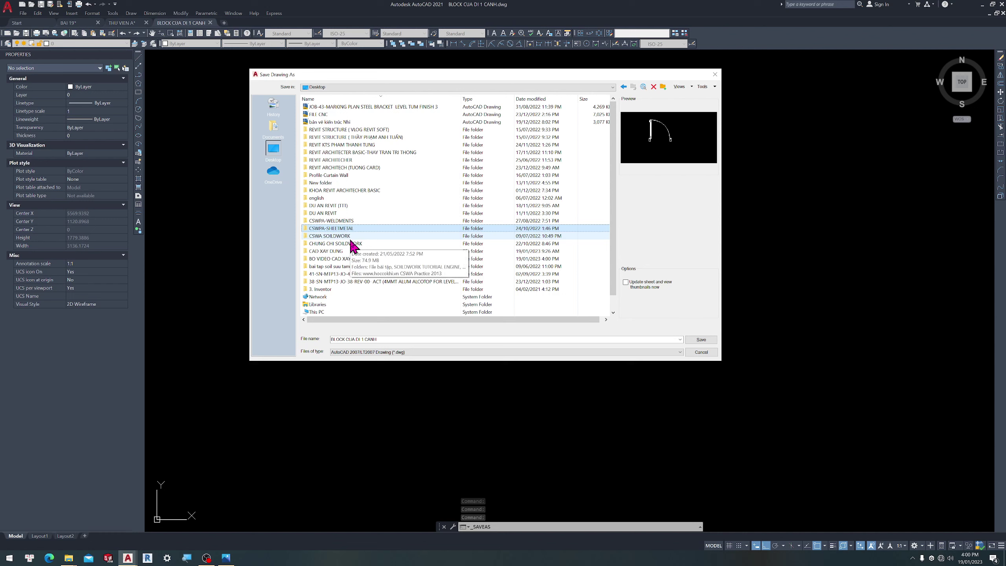
double_click(332, 258)
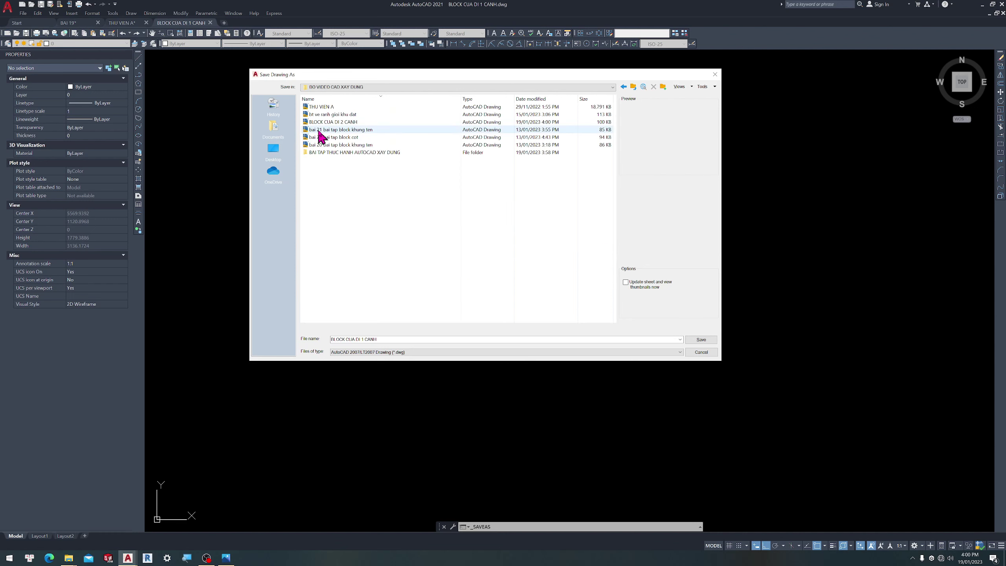
click(700, 339)
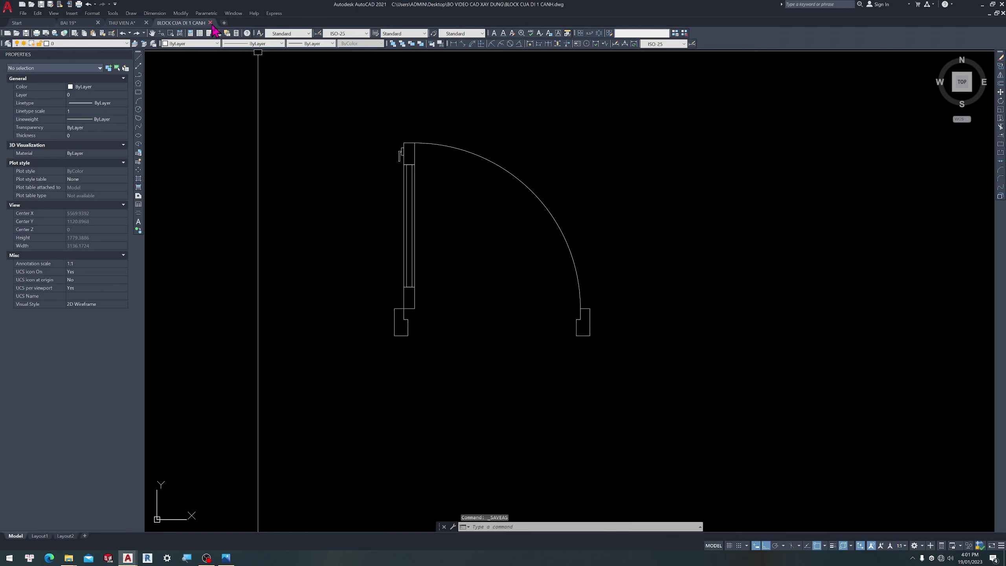
click(211, 22)
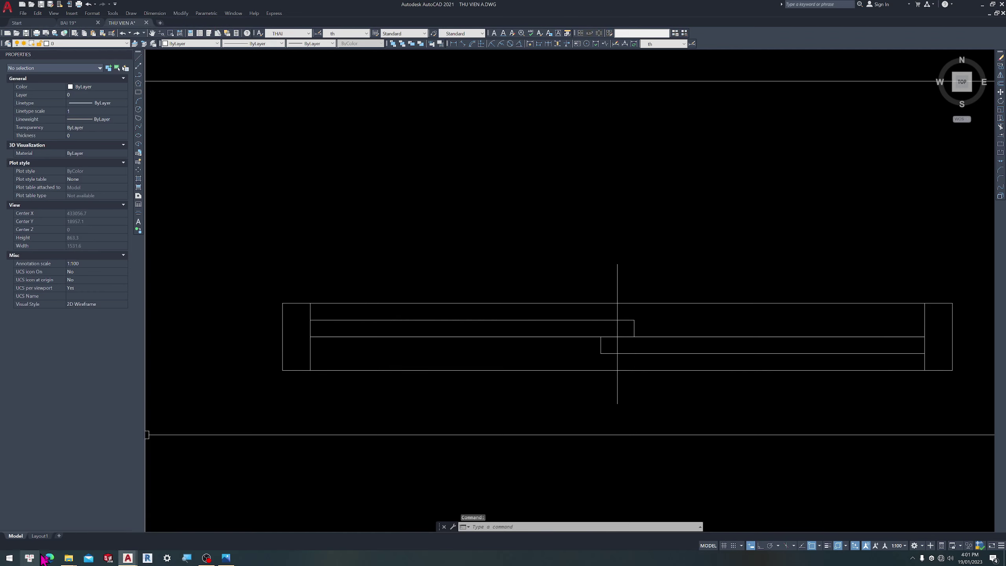
Open BLOCK CUA DI 2 CANH.dwg from the Desktop's BO VIDEO CAD XAY DUNG folder
mouse_move(68, 558)
click(221, 535)
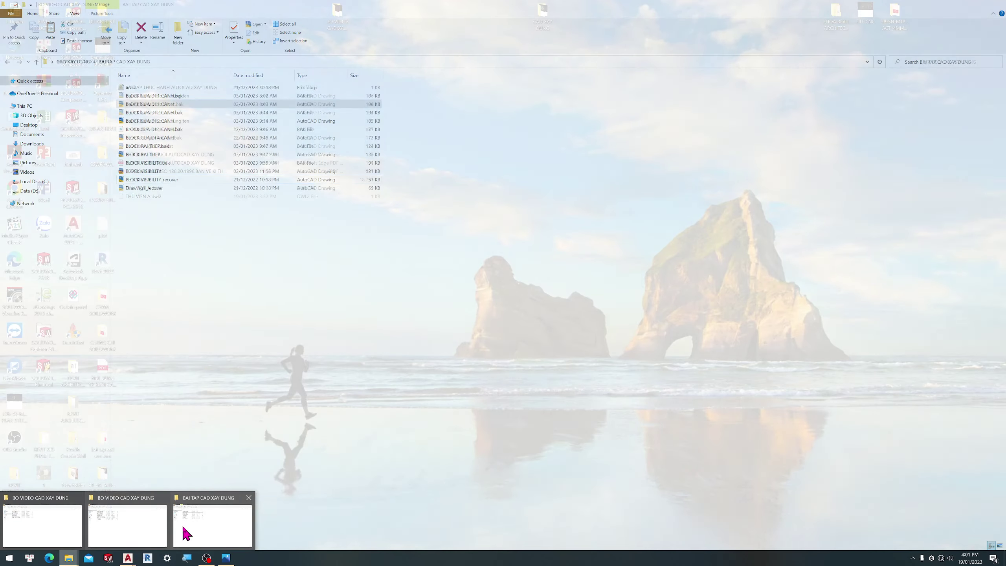
click(33, 126)
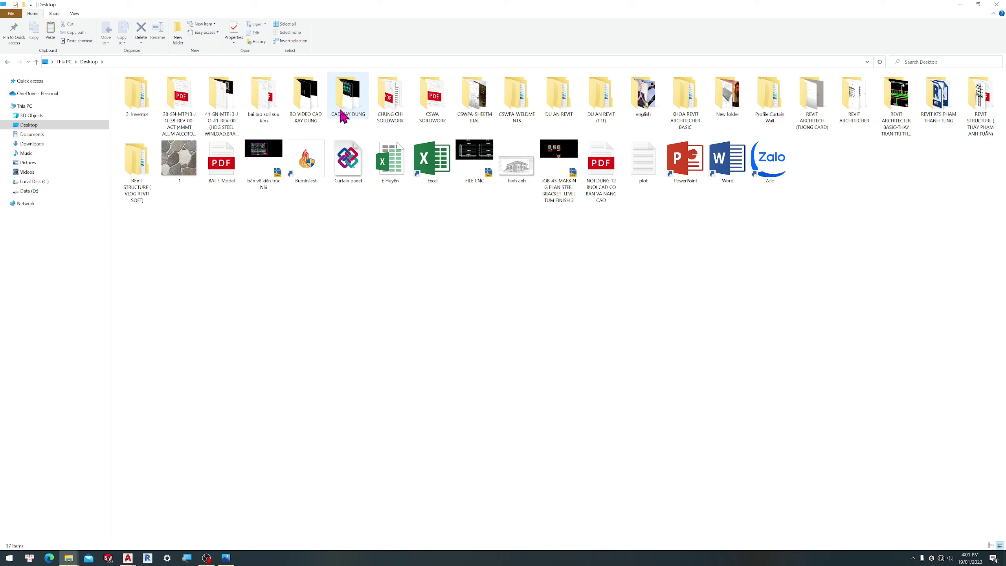
click(489, 110)
key(b)
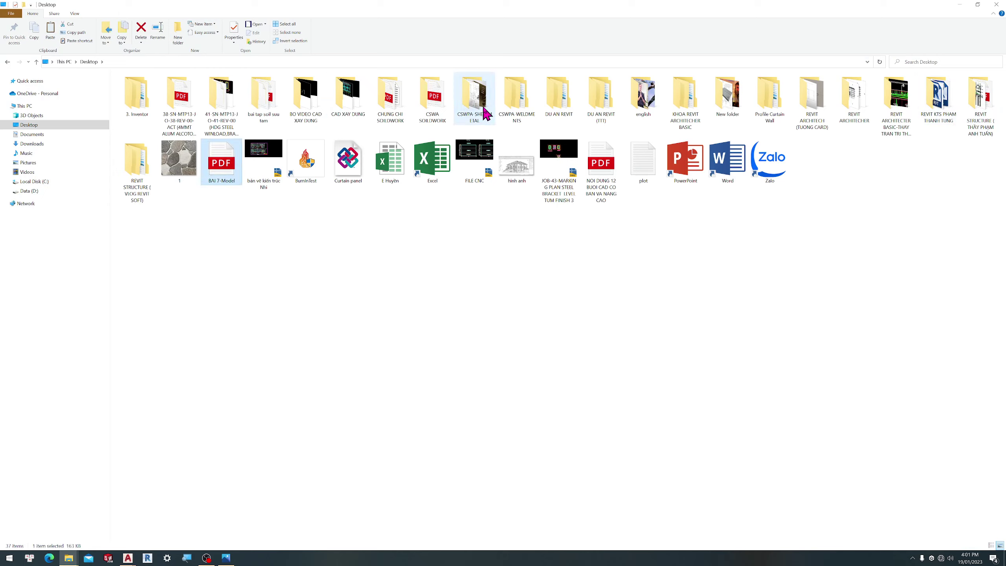
key(b)
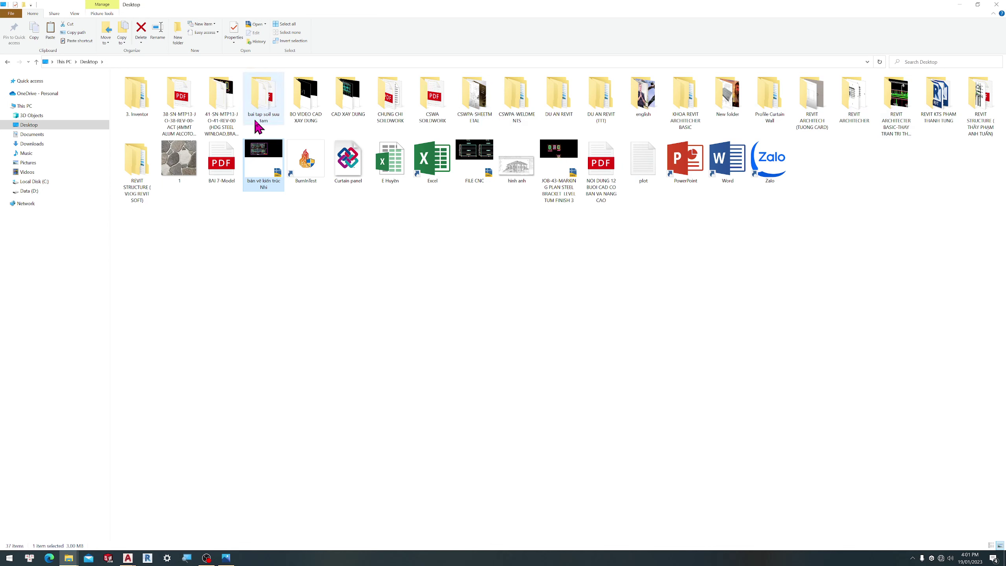
click(294, 105)
double_click(317, 105)
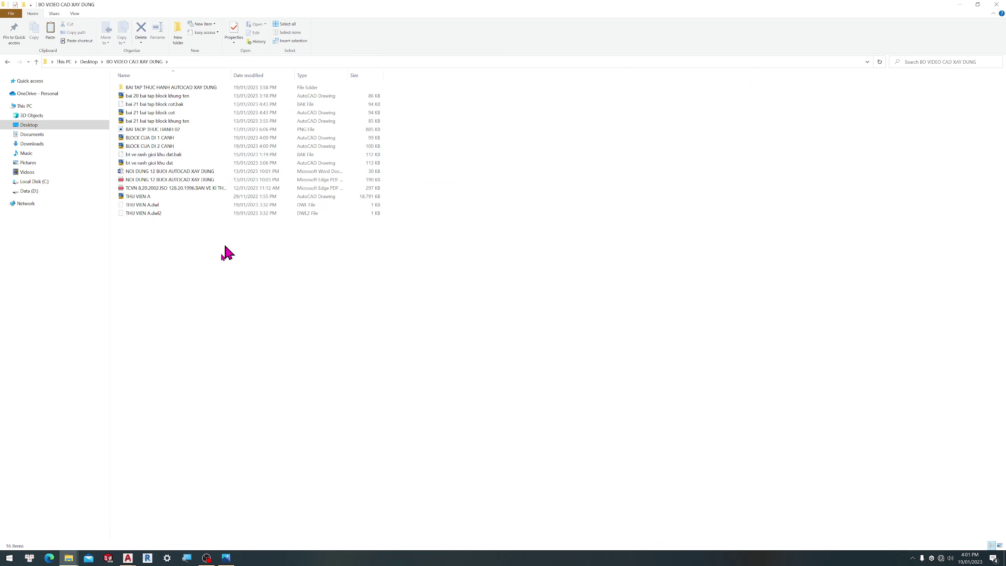
double_click(174, 146)
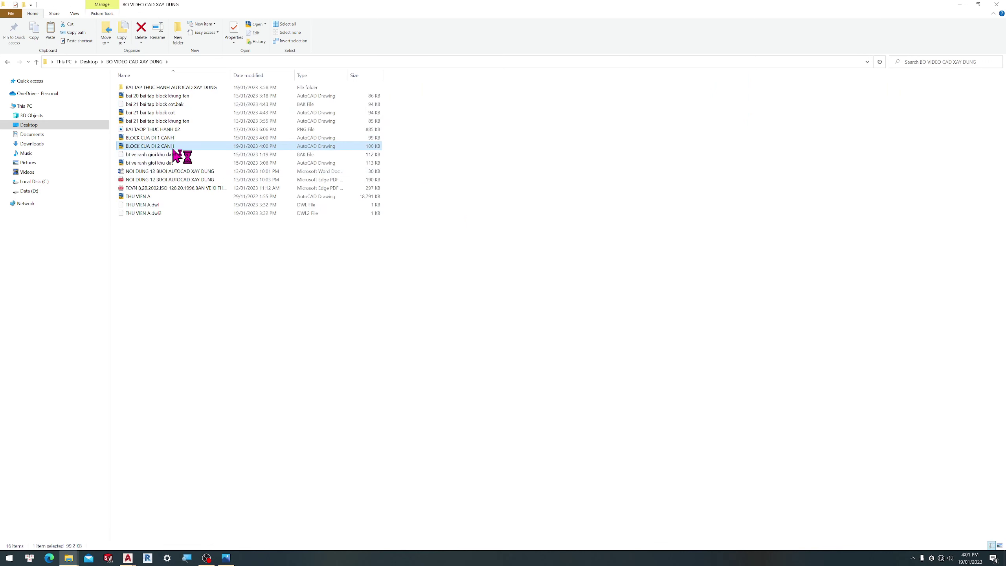
scroll(515, 357, up, 4)
scroll(550, 298, down, 4)
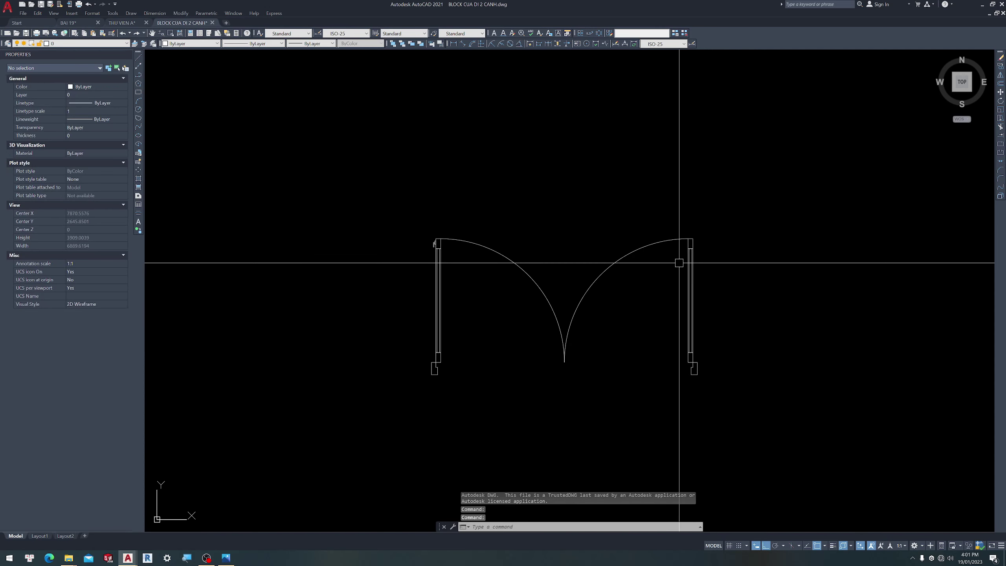
Narrow the door via its right stretch grip, then open its definition in the Block Editor
click(525, 273)
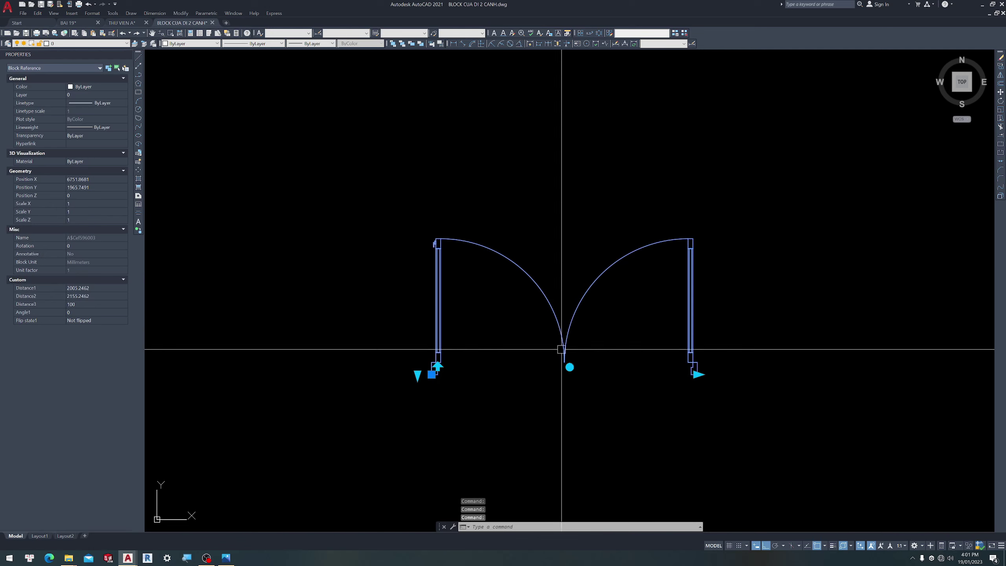
click(698, 375)
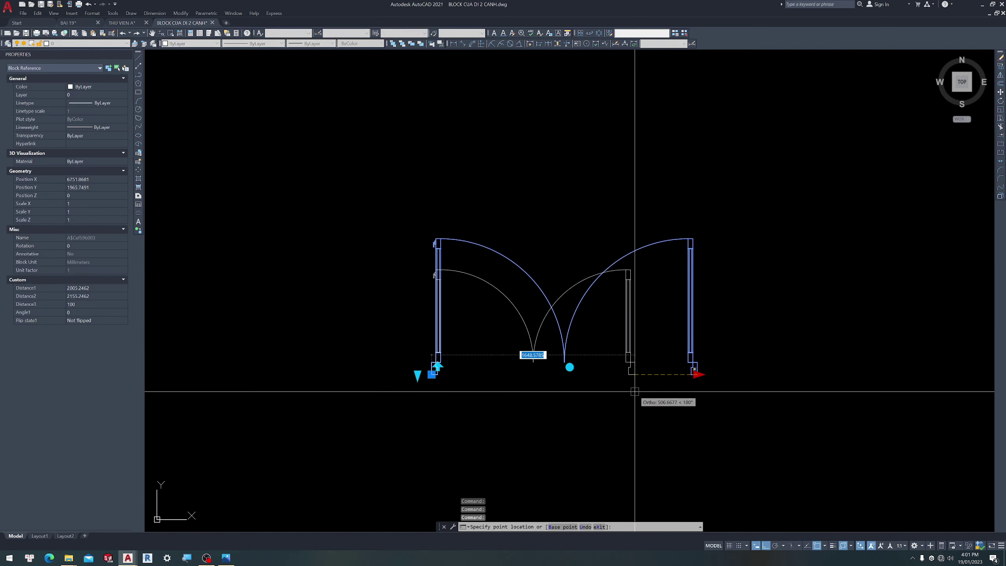
double_click(527, 317)
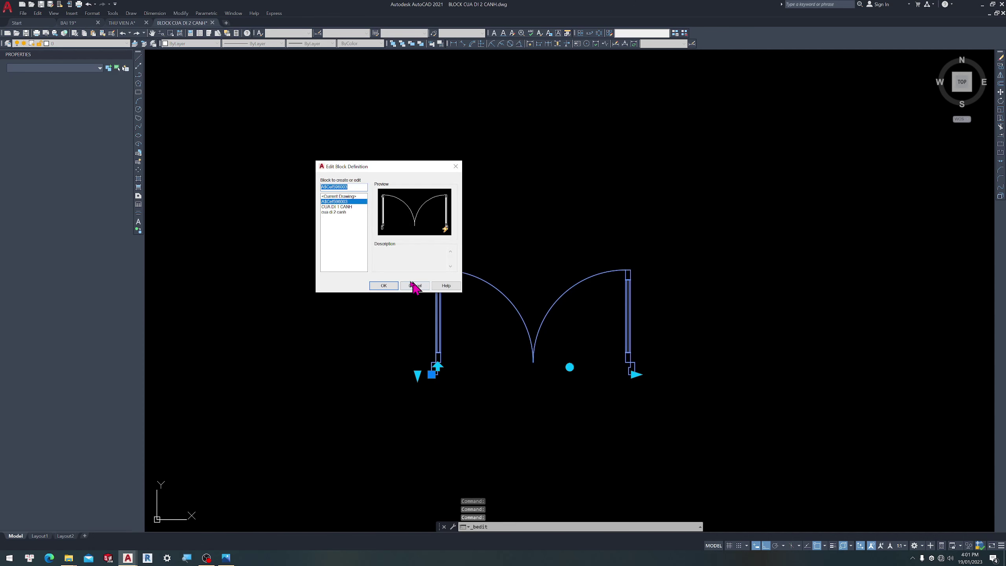
click(395, 285)
scroll(735, 352, up, 4)
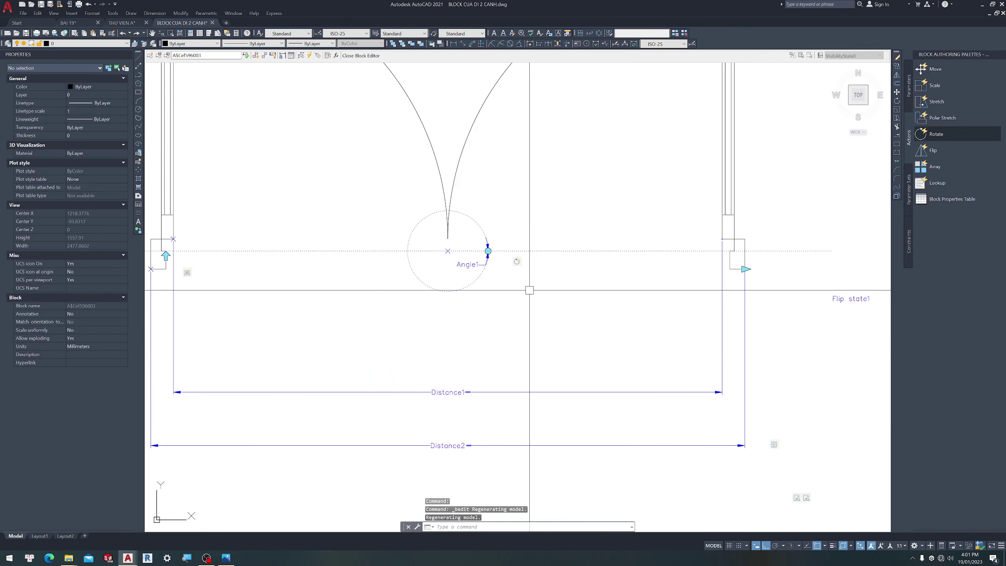
scroll(528, 287, down, 2)
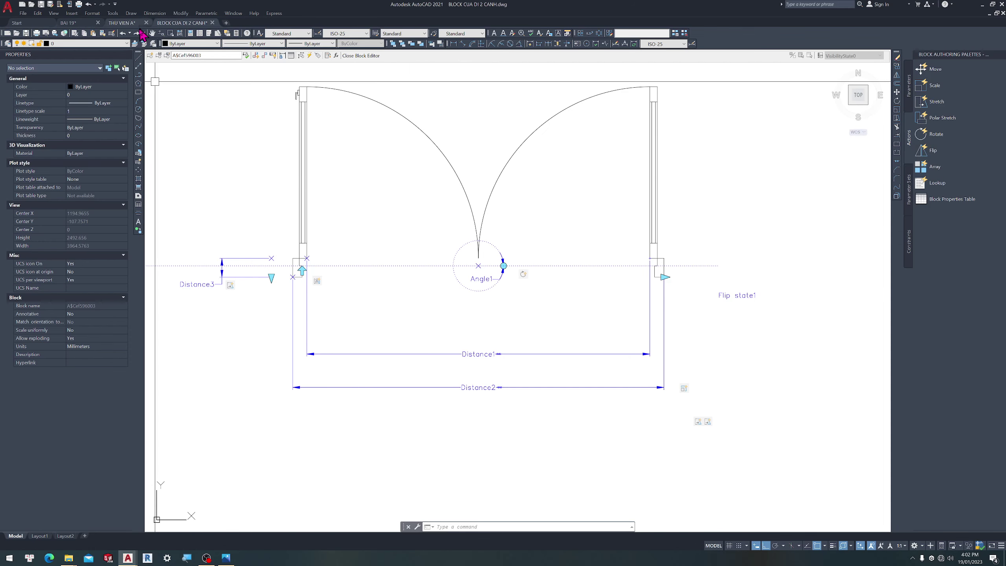
In BAI 19, copy the right door block to an empty area outside the plan
click(68, 23)
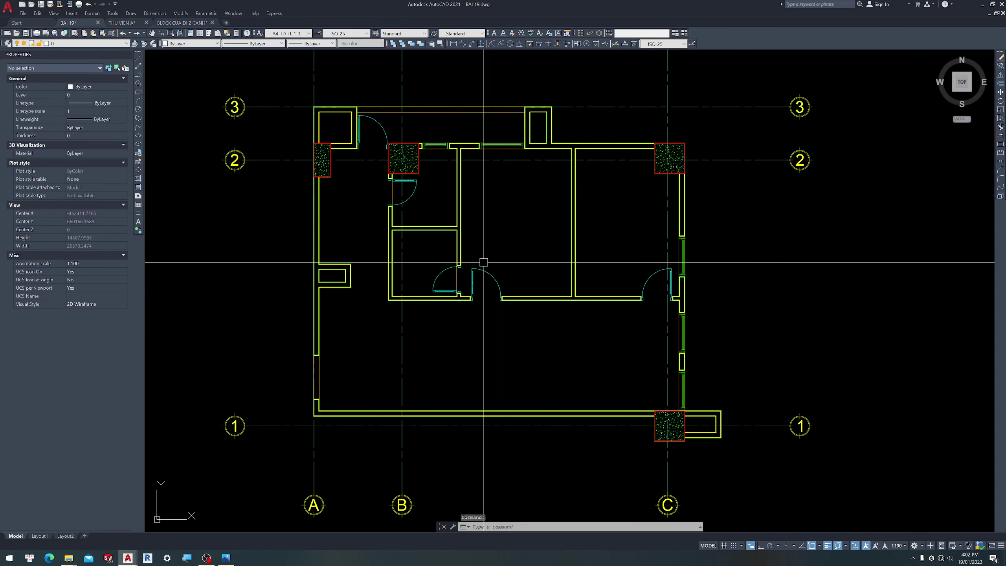
scroll(481, 318, up, 5)
click(483, 340)
click(443, 245)
text(CO)
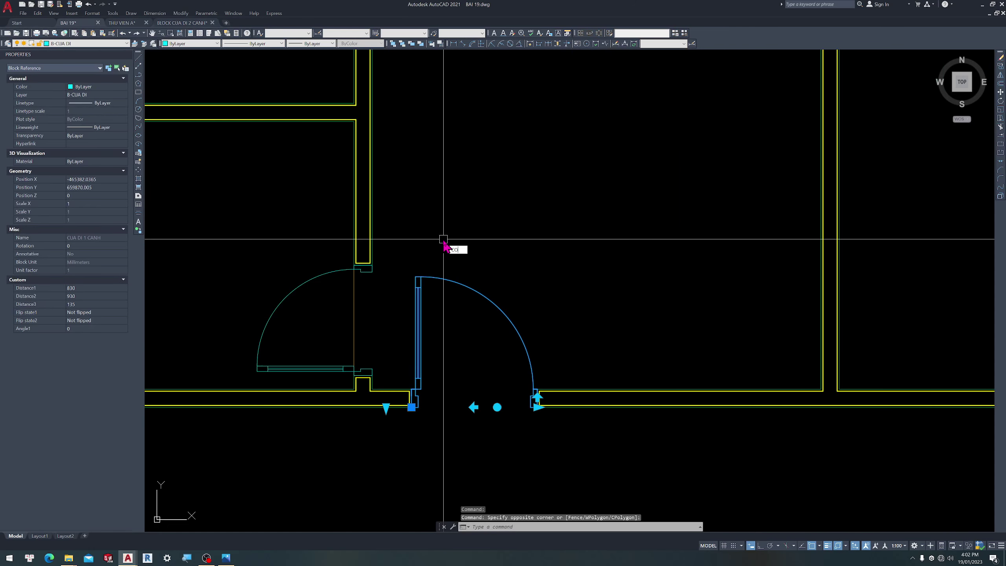
key(Return)
click(489, 258)
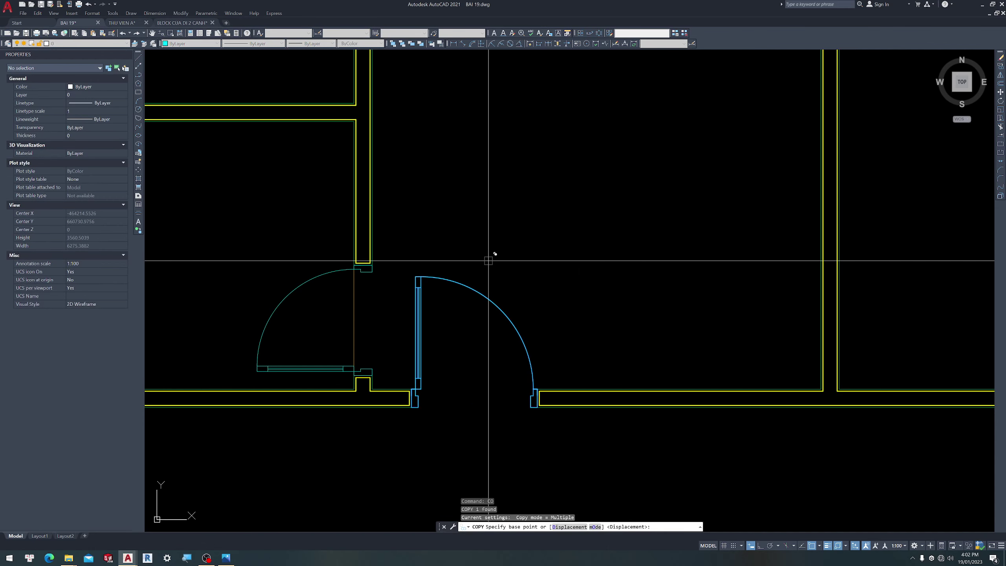
scroll(490, 259, down, 6)
click(698, 288)
scroll(713, 333, up, 5)
key(Escape)
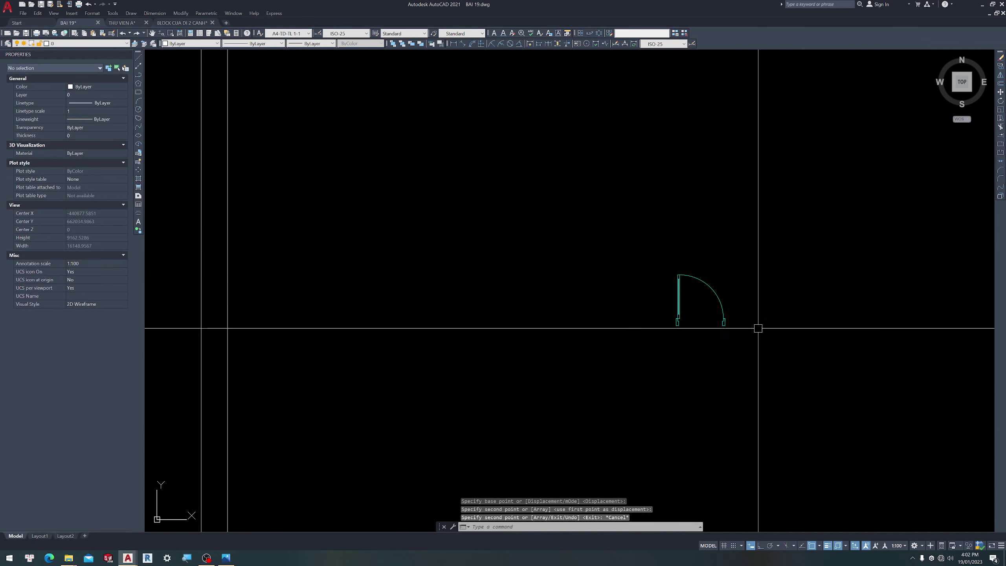
Explode the copied door and erase its extra jamb piece
drag(757, 328, 667, 310)
text(x)
key(Return)
scroll(755, 321, up, 5)
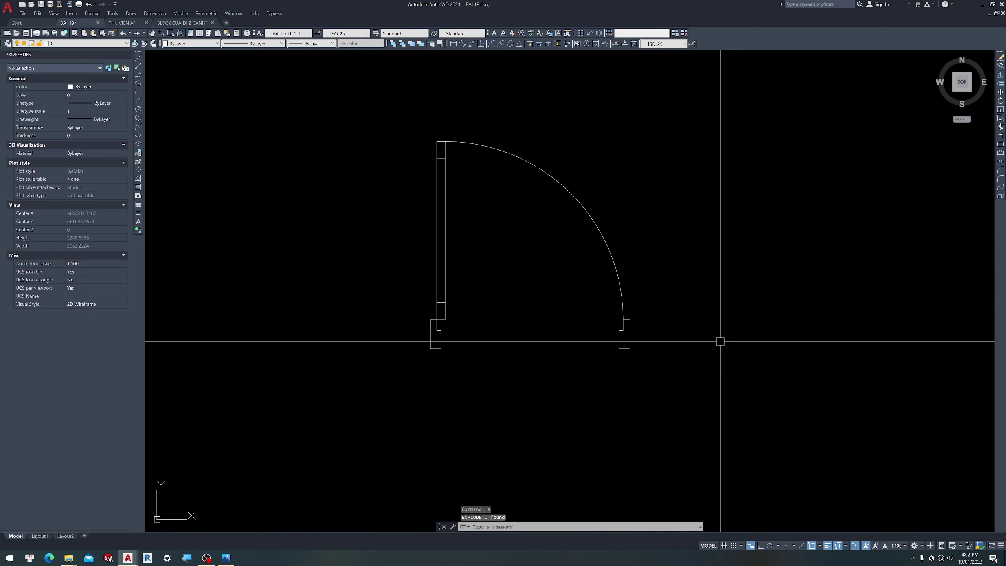
click(580, 303)
click(763, 427)
text(e)
key(Return)
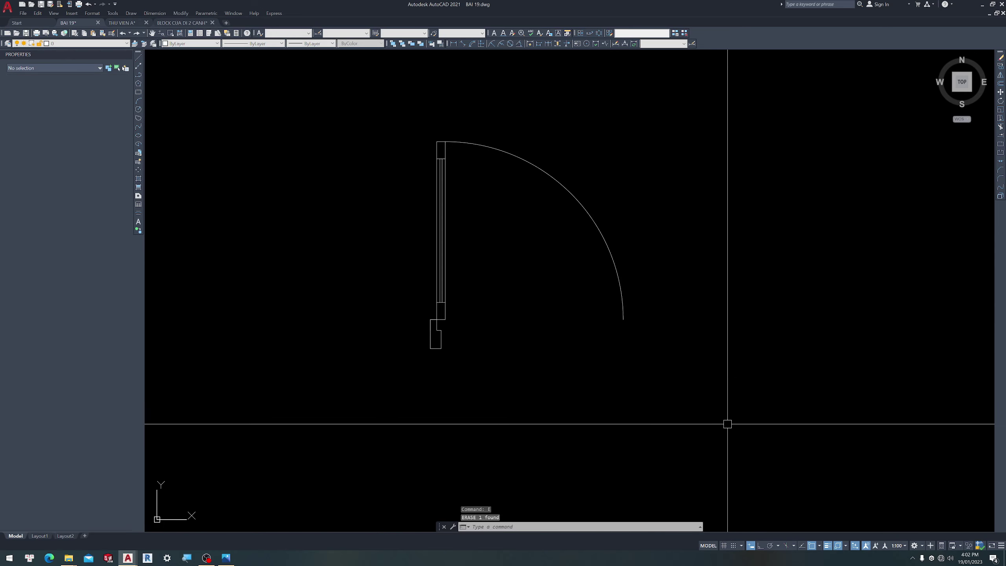
Mirror the door leaf about a vertical line at the arc end, keeping the original
click(725, 423)
click(301, 113)
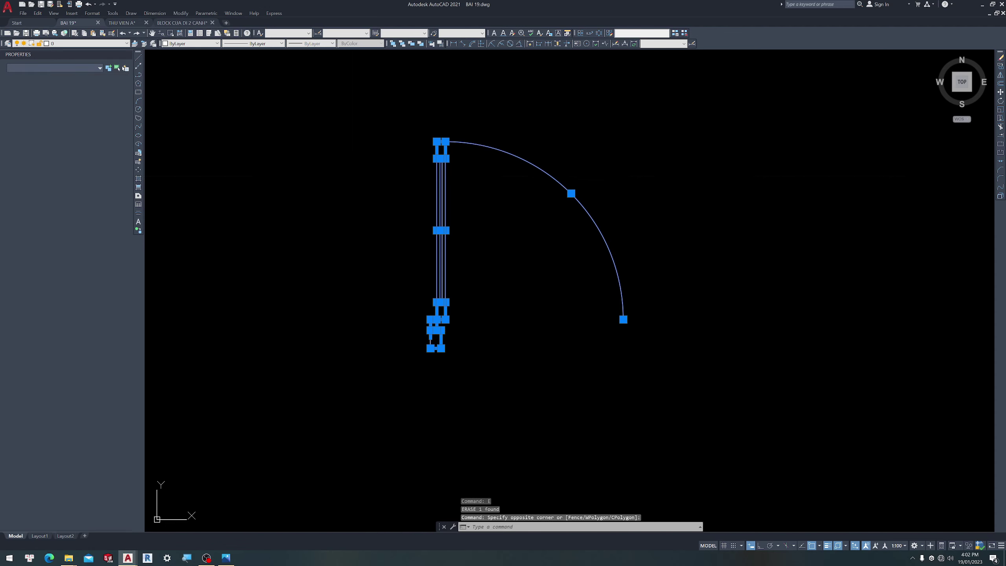
text(mi)
key(Return)
click(624, 319)
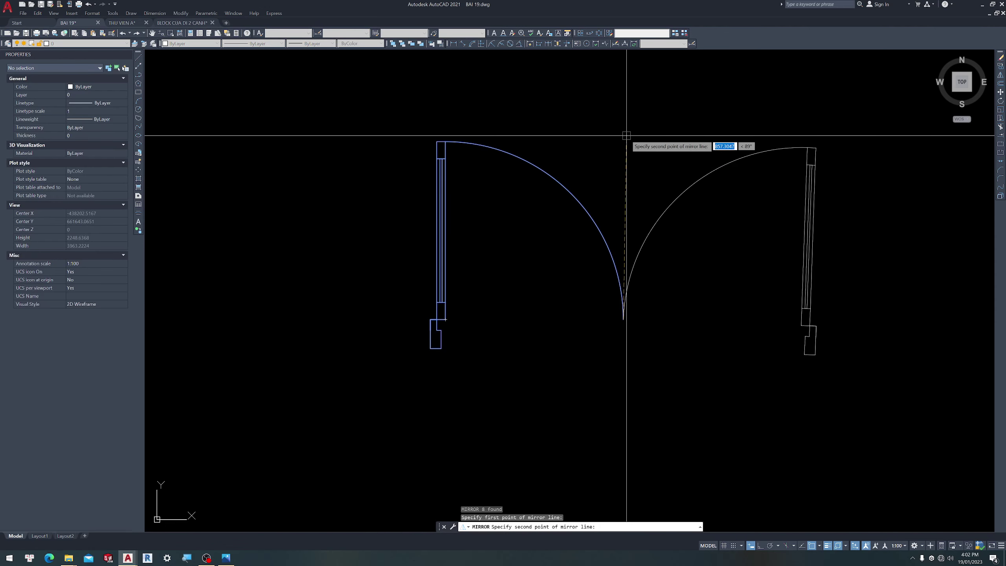
key(F8)
click(621, 107)
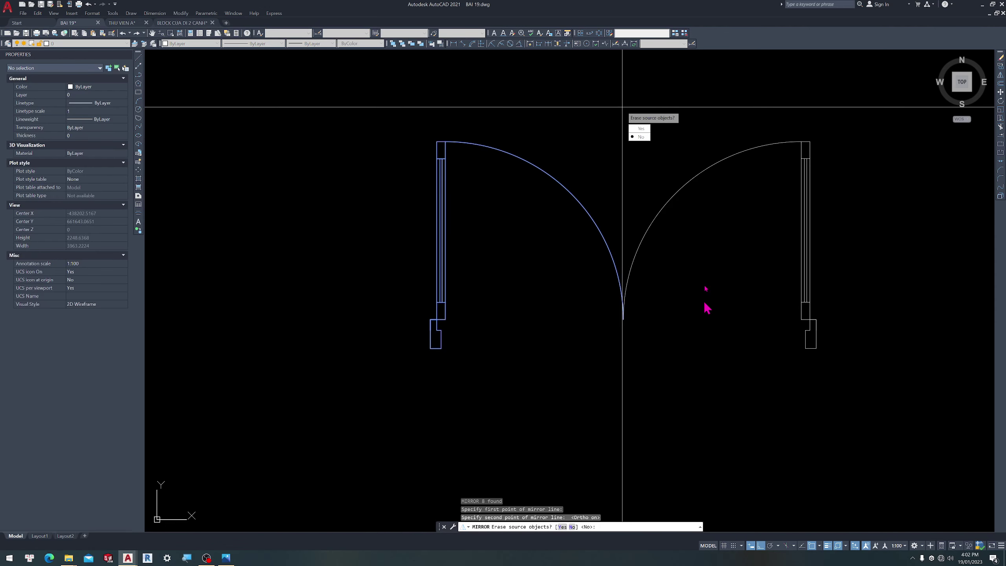
key(Return)
key(Escape)
scroll(498, 252, down, 4)
scroll(757, 335, up, 3)
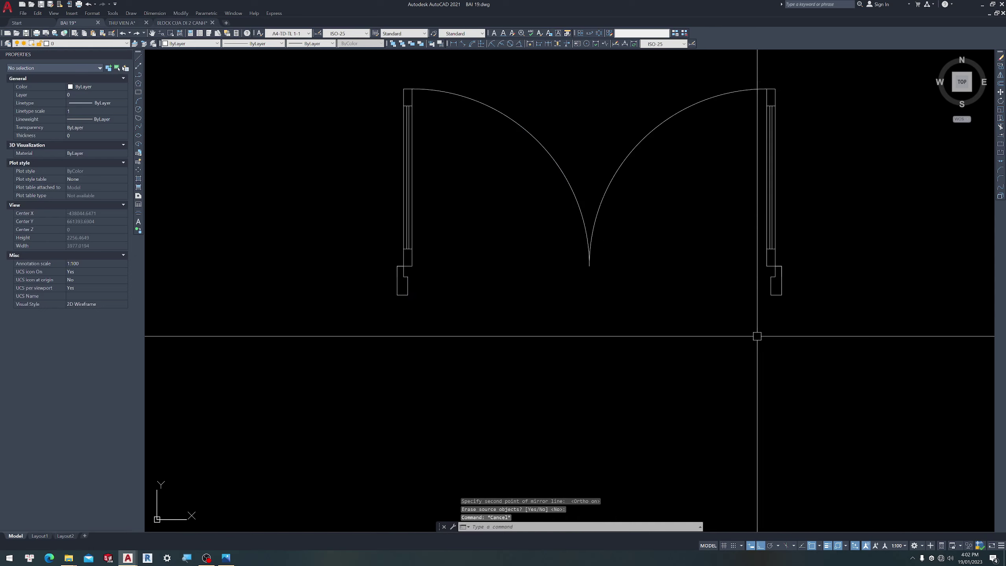
scroll(786, 363, down, 4)
click(832, 373)
scroll(825, 336, up, 4)
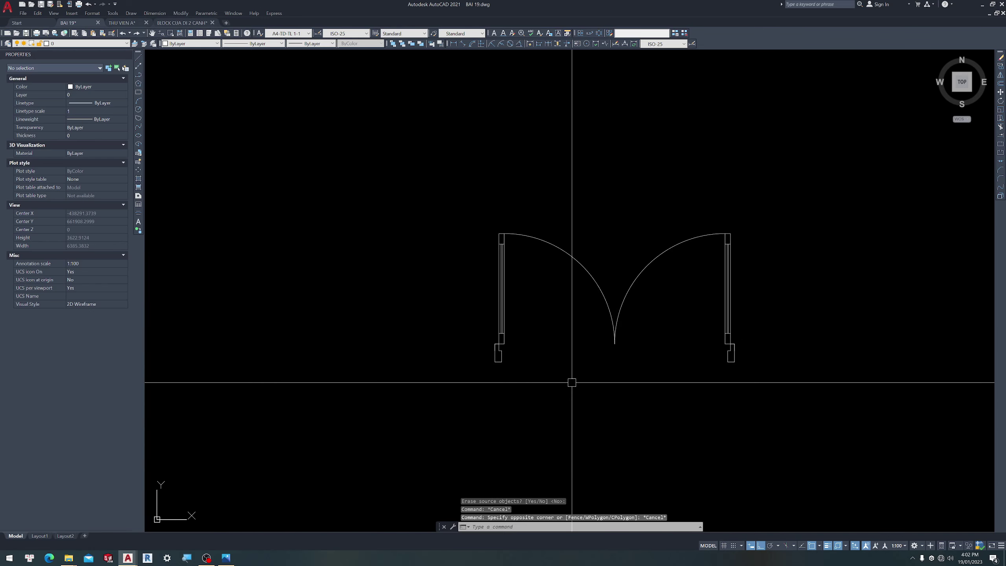
text(b)
key(Return)
text(CUA DI 2 CANH)
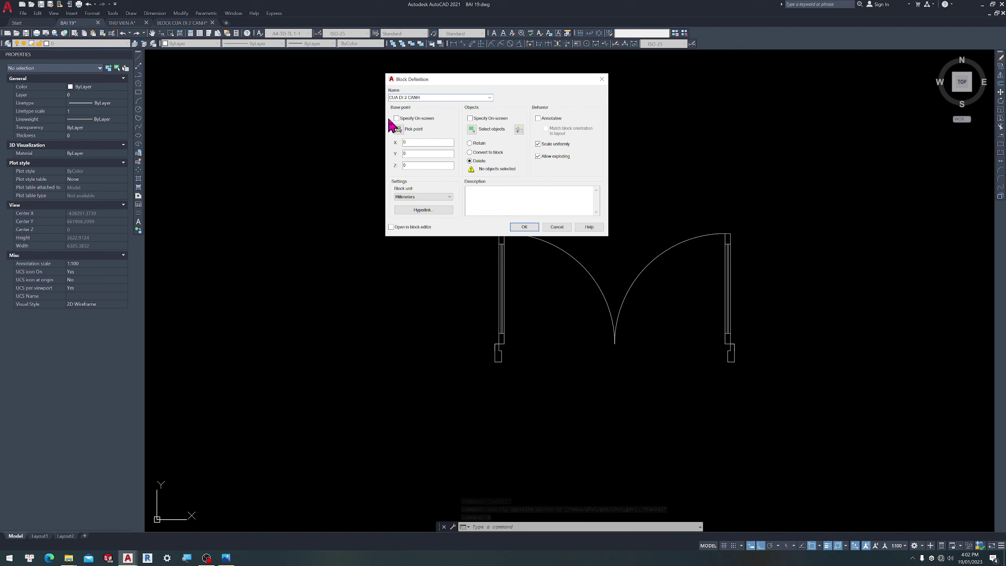
Define block CUA DI 2 CANH from the 16 door objects, based at the left jamb's bottom
click(398, 130)
scroll(542, 379, up, 4)
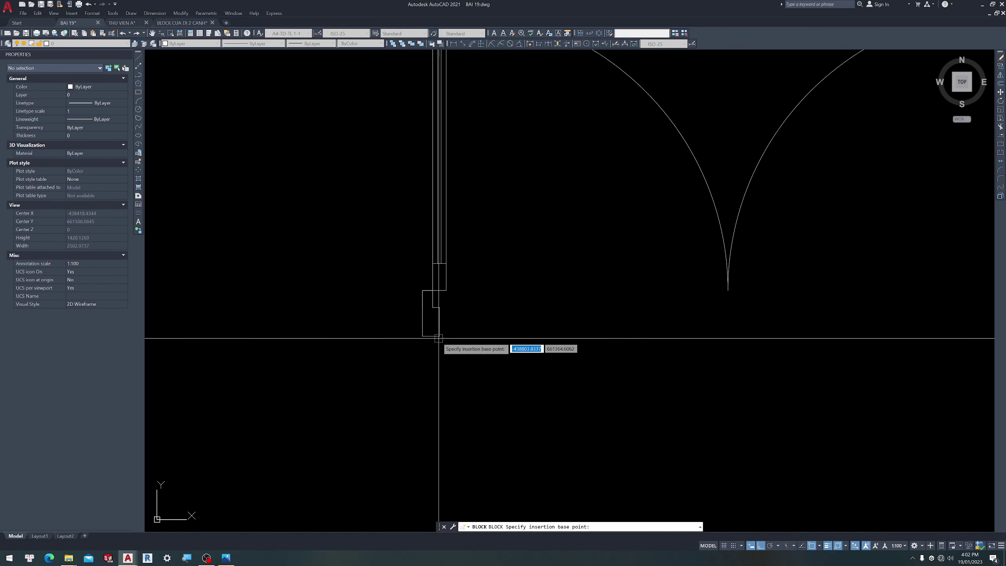
click(422, 336)
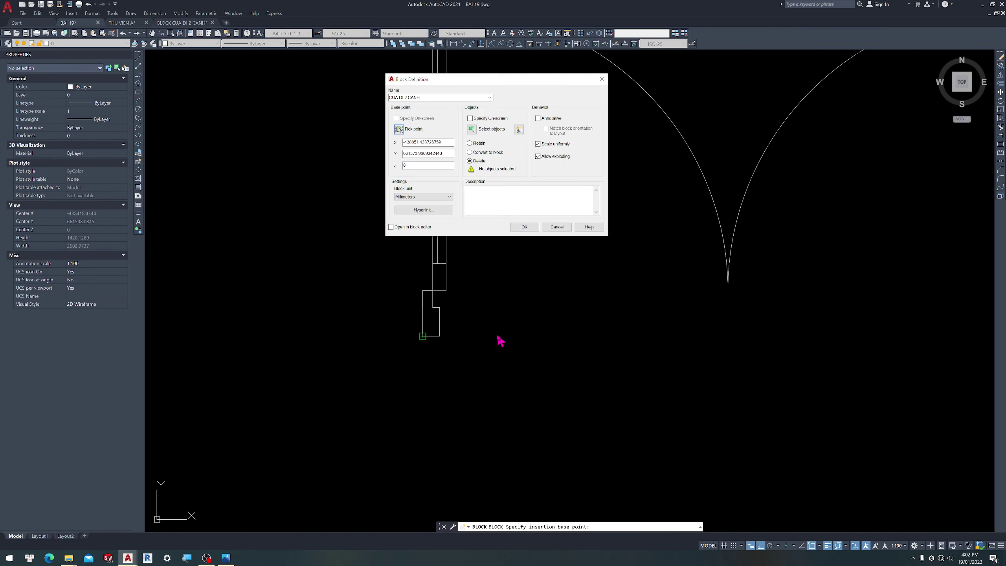
click(471, 130)
scroll(476, 270, down, 6)
click(708, 352)
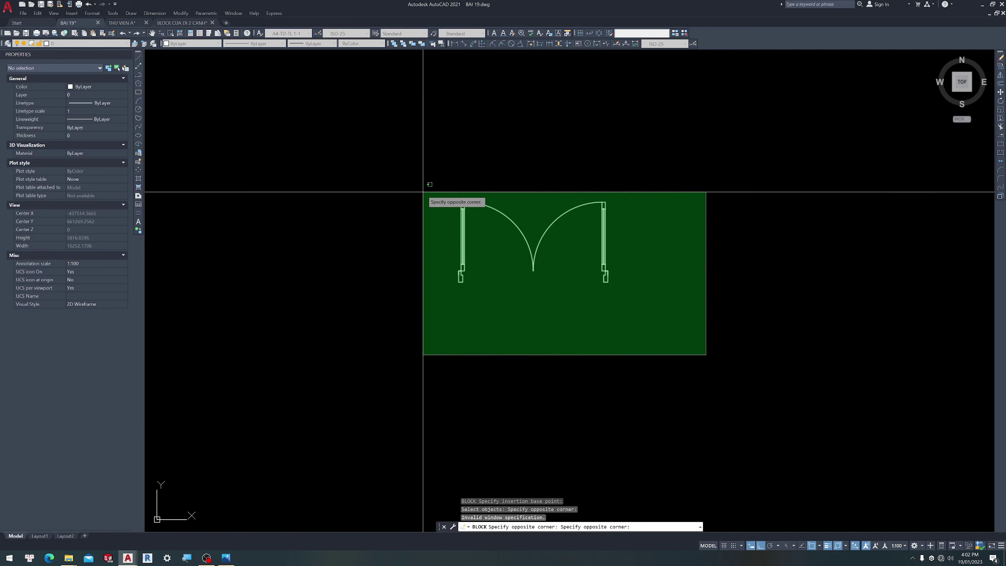
click(425, 191)
key(Return)
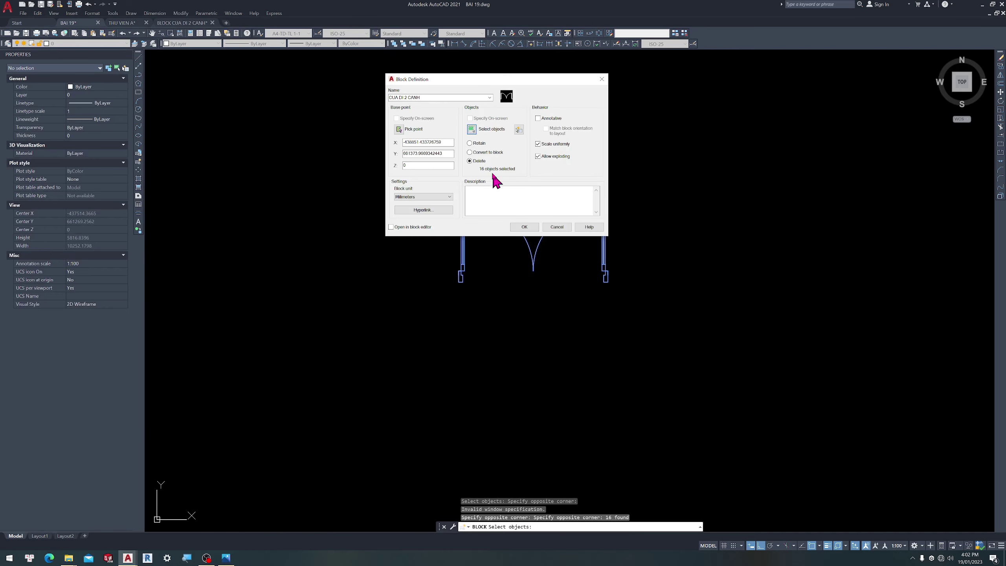
click(525, 228)
text(INSERT)
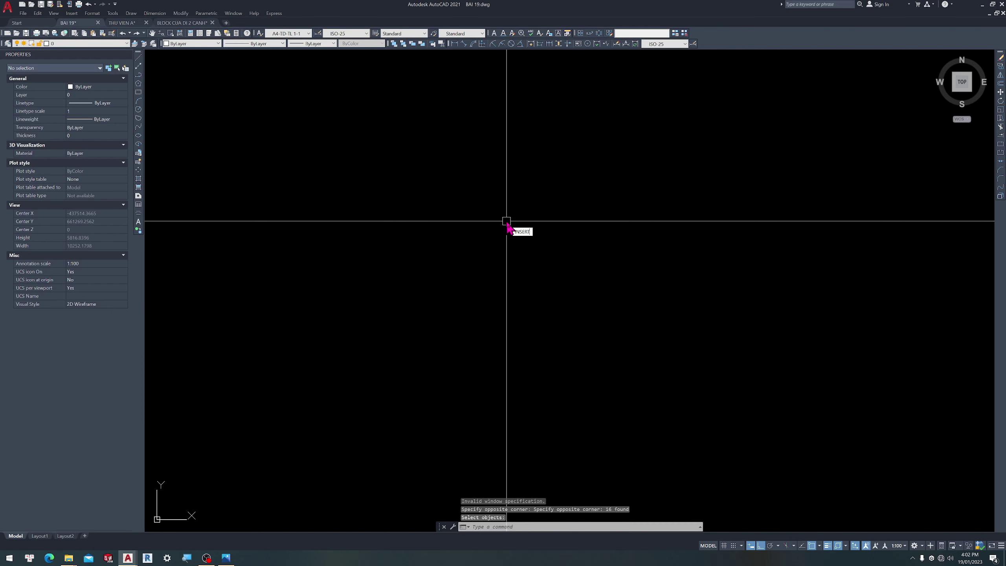
Insert CUA DI 2 CANH from the Blocks palette, cancel a stray unnamed block definition, and select it
key(Return)
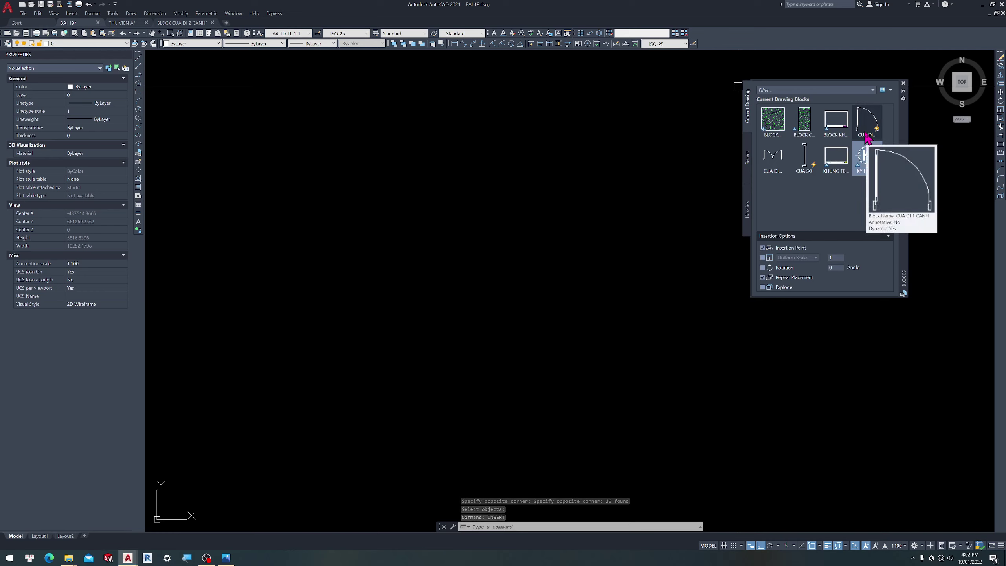
click(779, 161)
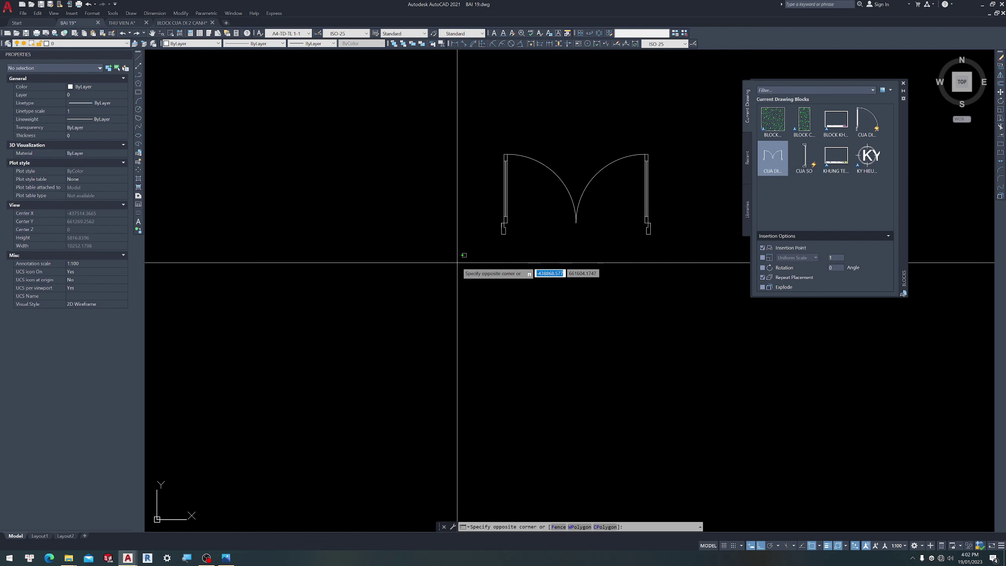
click(904, 84)
text(b)
key(Return)
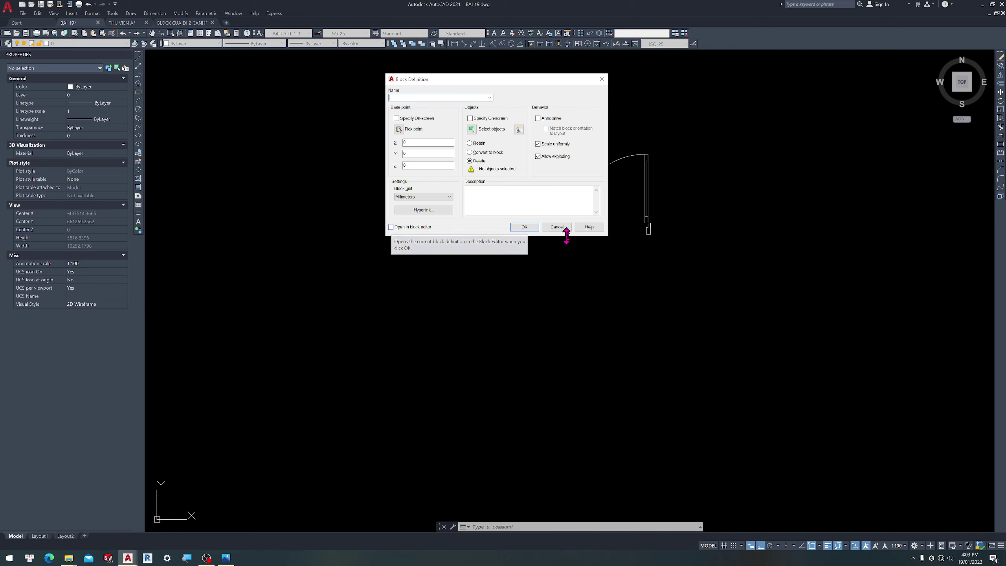
click(524, 227)
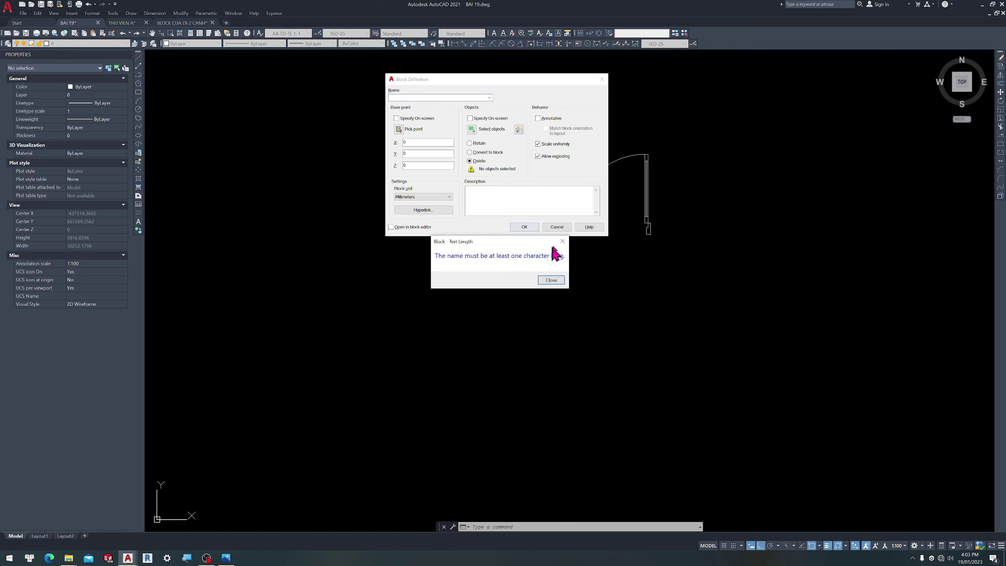
key(Return)
click(557, 225)
click(575, 211)
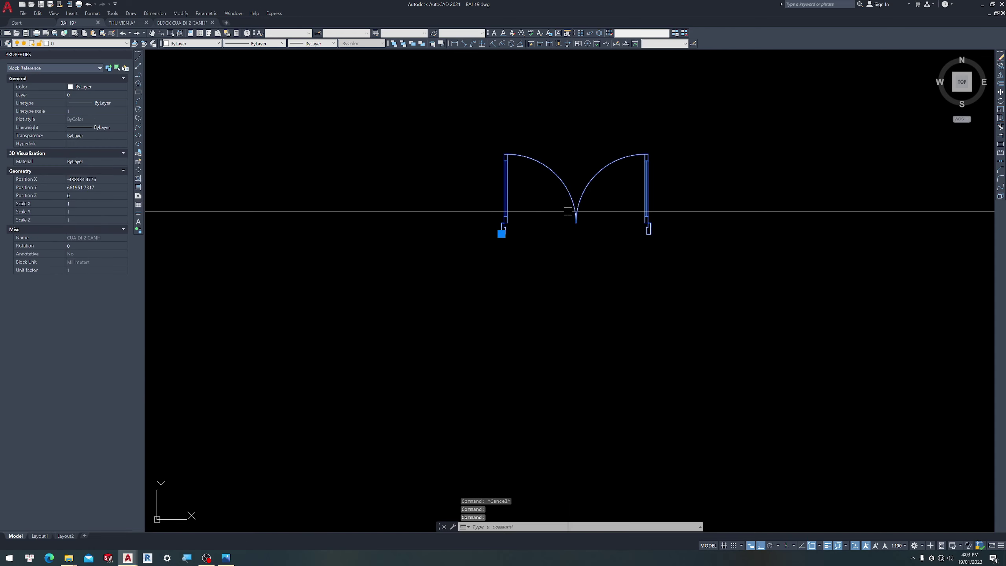
Open the CUA DI 2 CANH door block in the Block Editor
double_click(576, 213)
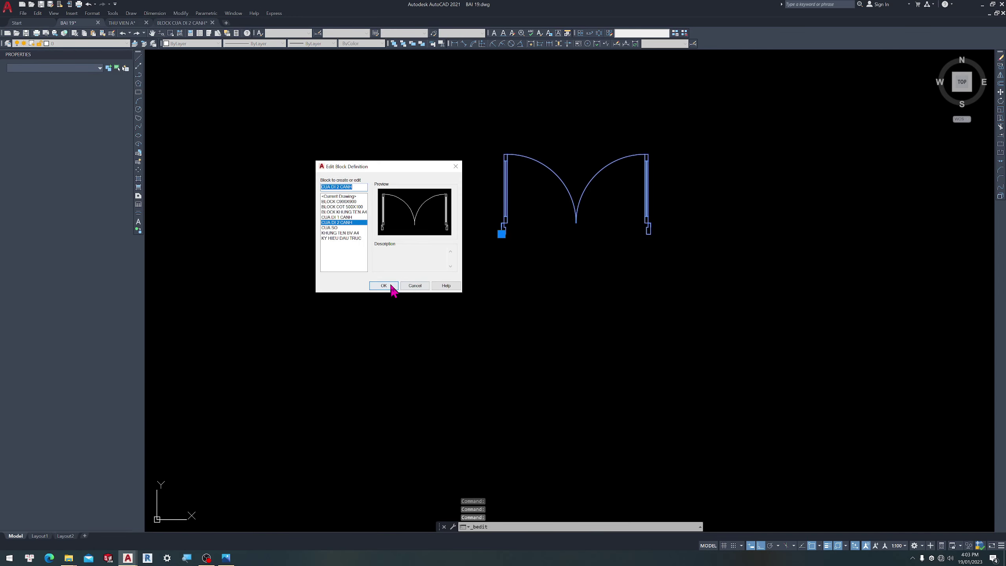
click(391, 285)
scroll(539, 265, down, 3)
scroll(472, 296, up, 1)
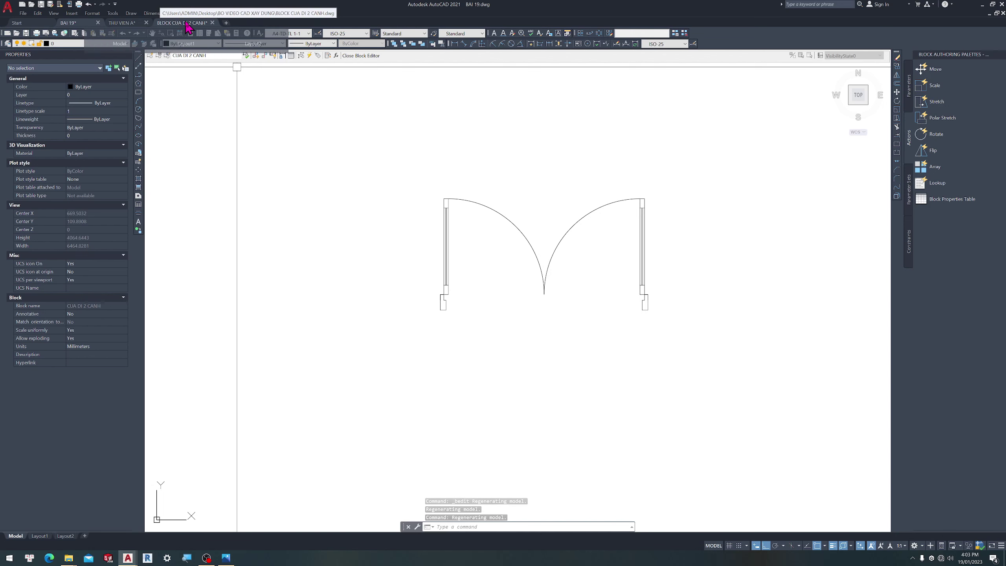
Inspect the reference dynamic door's Distance1 parameter and door arcs
click(188, 24)
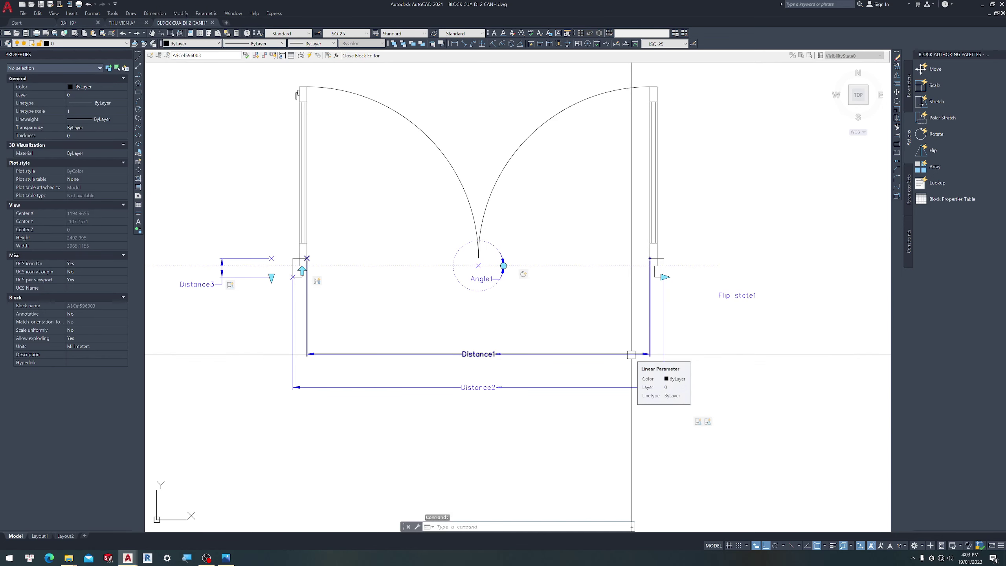
click(547, 333)
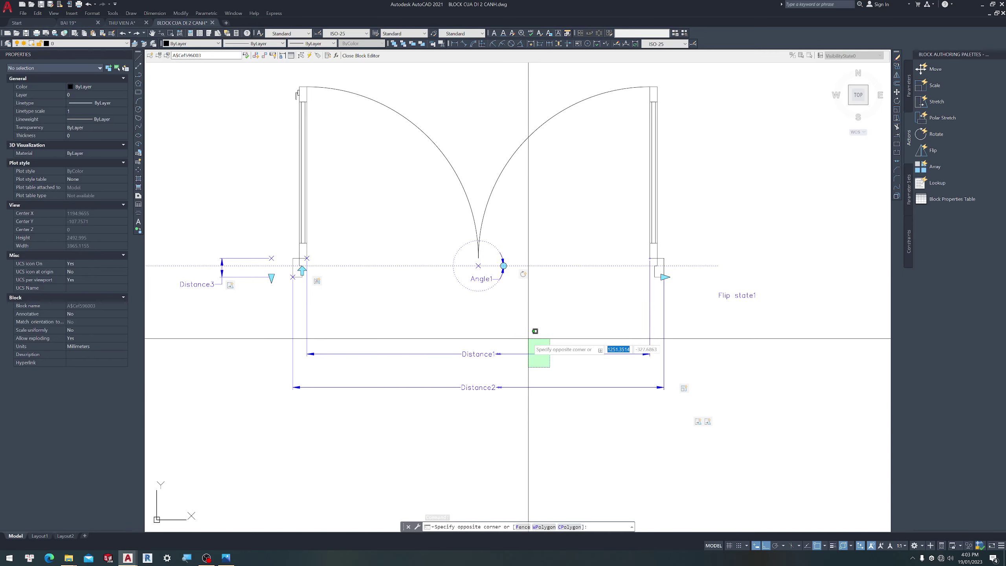
click(532, 359)
click(551, 172)
click(375, 147)
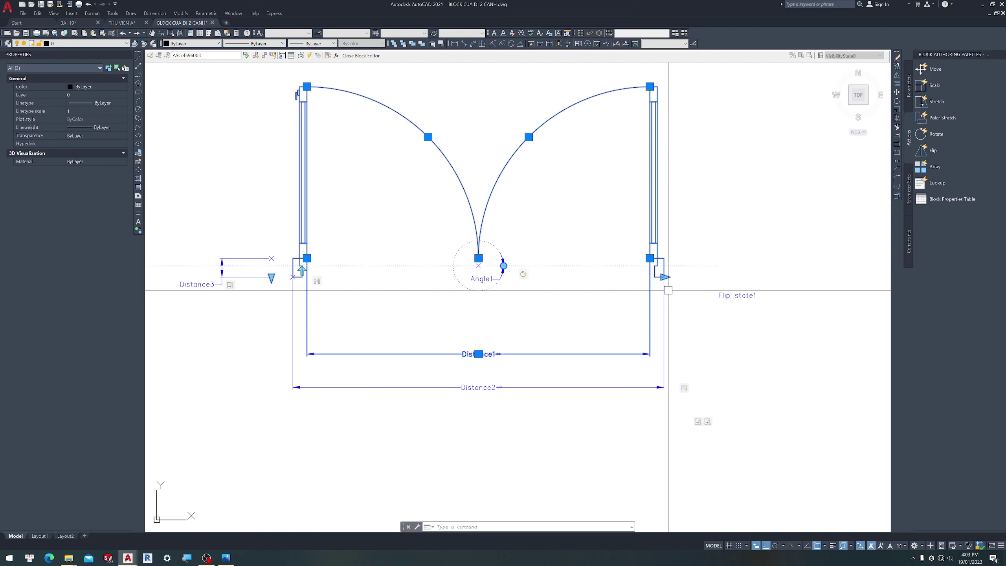
key(Escape)
scroll(704, 410, up, 4)
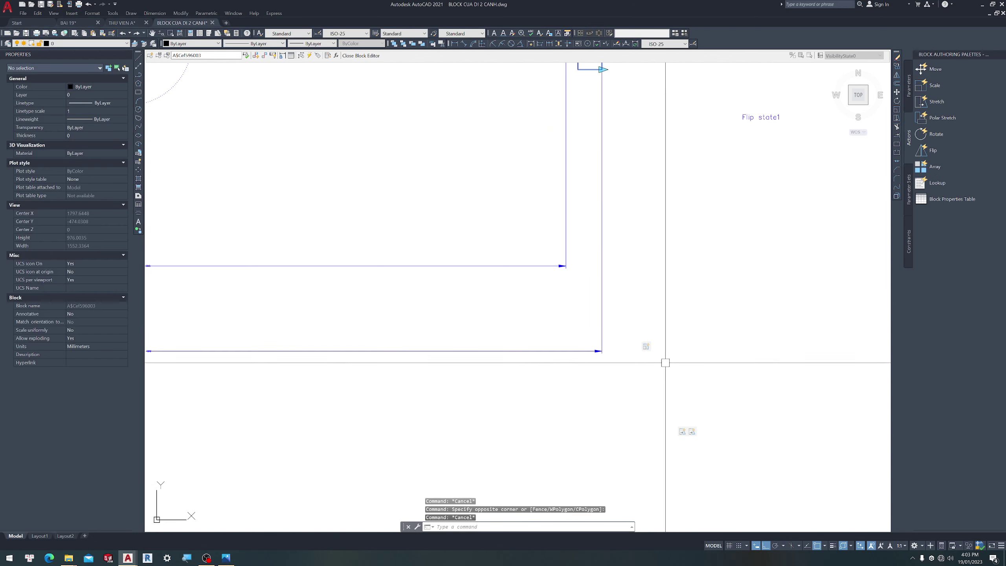
scroll(658, 348, down, 4)
scroll(515, 337, down, 2)
scroll(586, 301, down, 2)
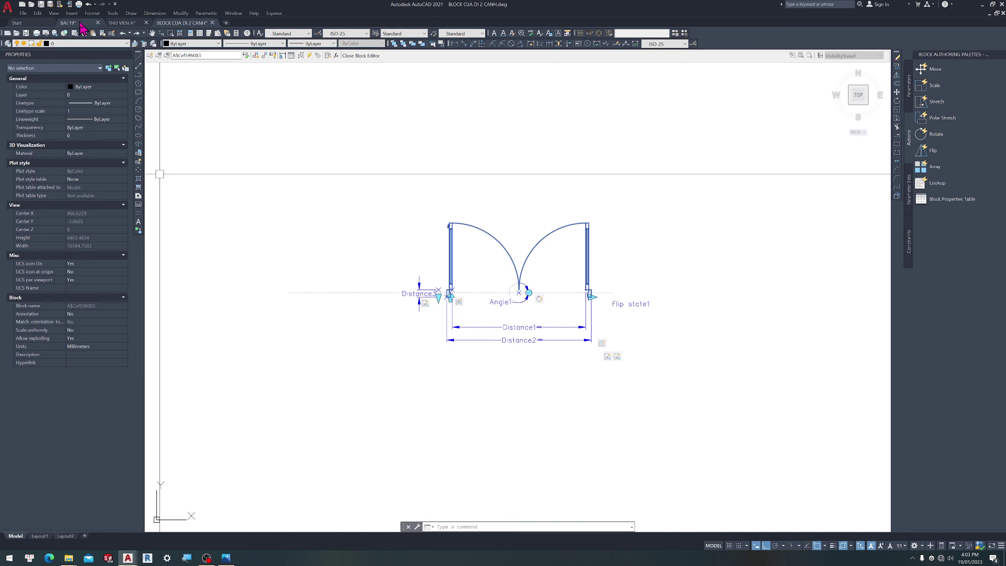
Back in BAI 19, start a linear parameter from the block parameters list
click(81, 24)
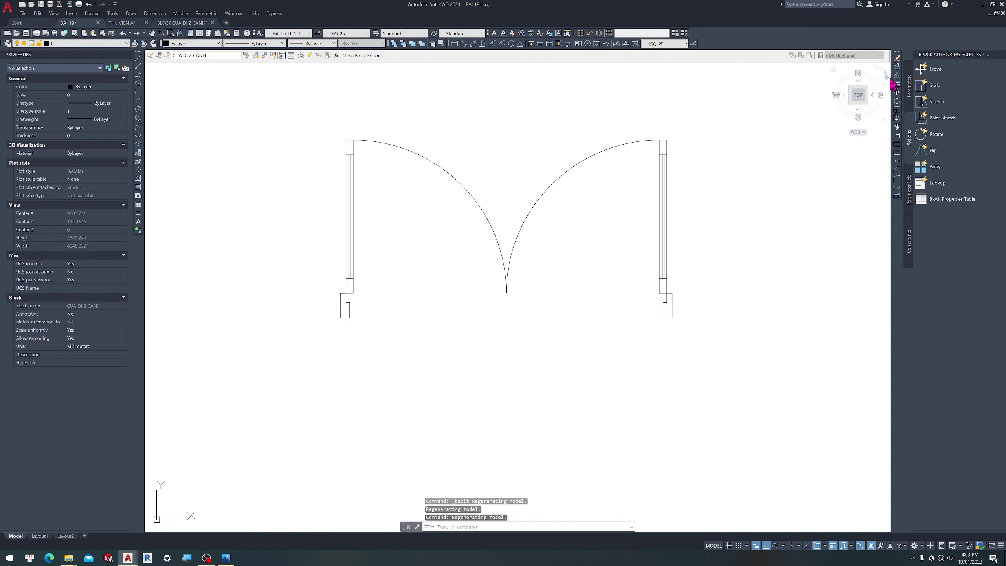
click(910, 93)
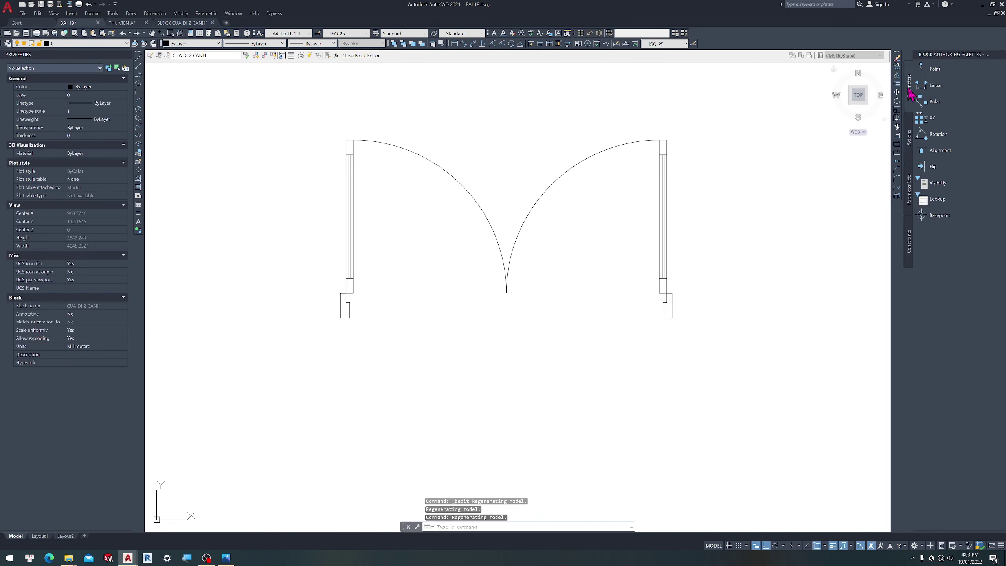
click(931, 94)
scroll(360, 318, up, 4)
Abandon the first linear parameter attempt and clear the right arc selection
click(349, 287)
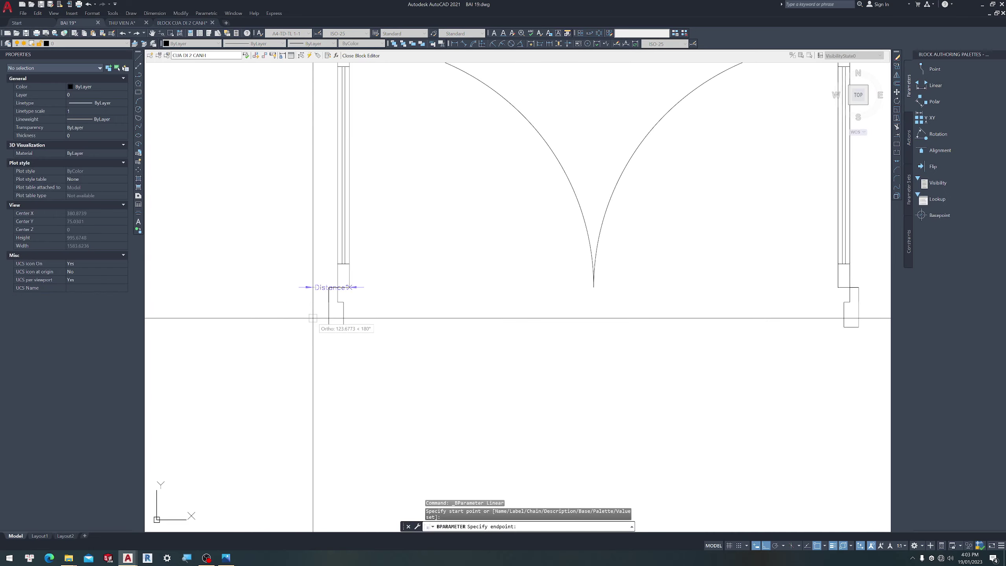
scroll(313, 318, down, 4)
scroll(622, 299, up, 4)
scroll(622, 299, down, 4)
key(Escape)
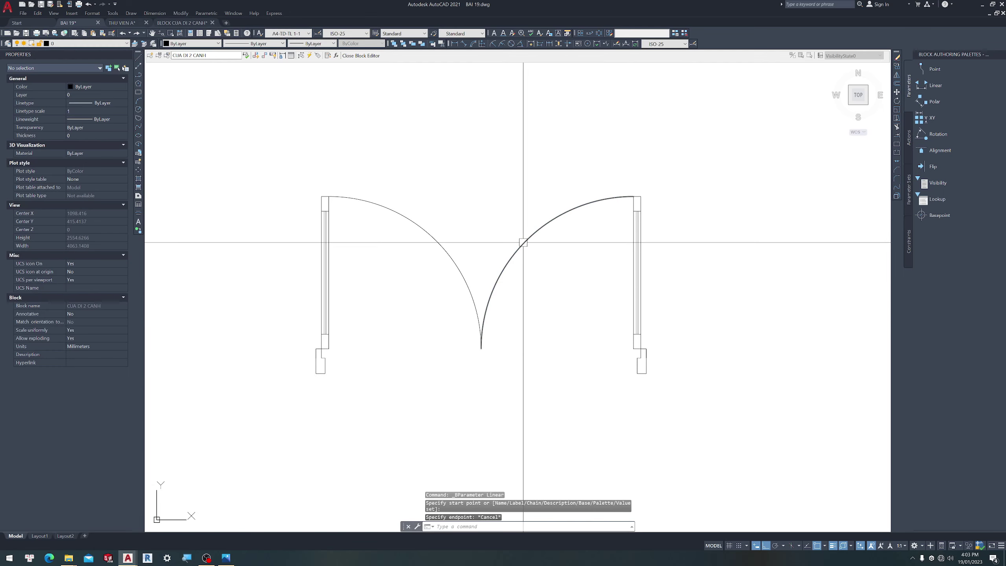
click(524, 242)
scroll(629, 351, up, 7)
scroll(629, 351, down, 5)
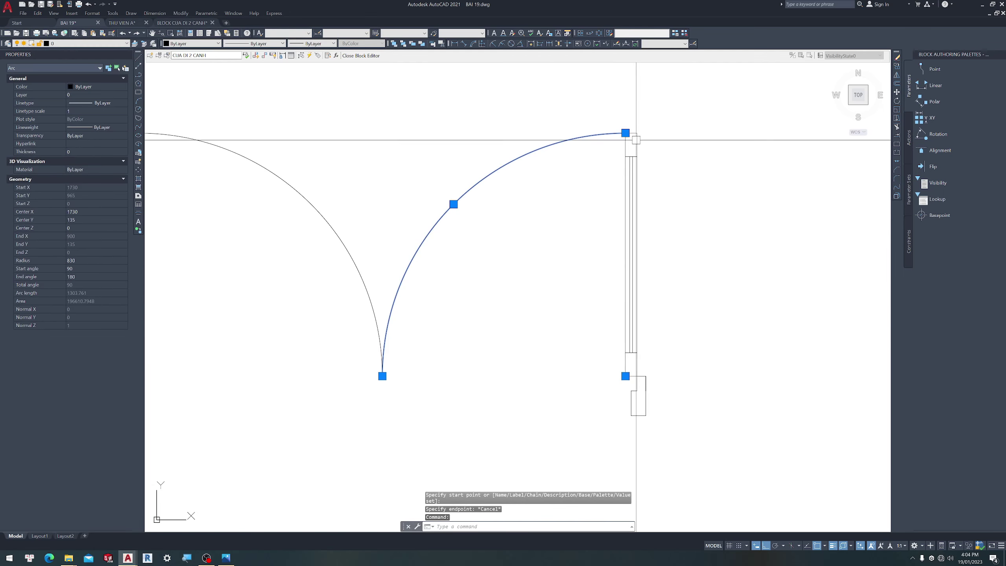
key(Escape)
scroll(595, 369, down, 6)
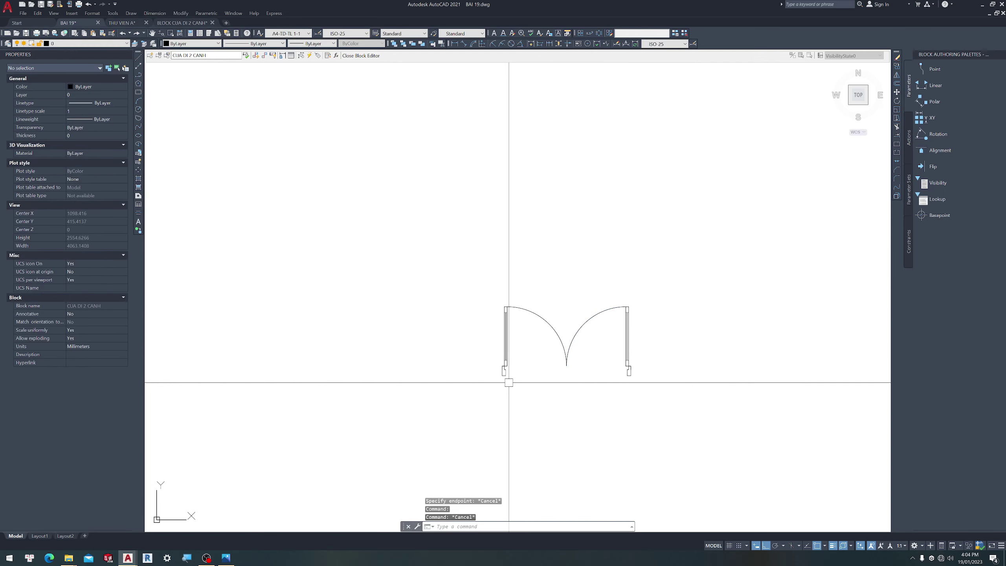
Add linear parameter Distance1 between the inner jamb points, label below the door
click(936, 85)
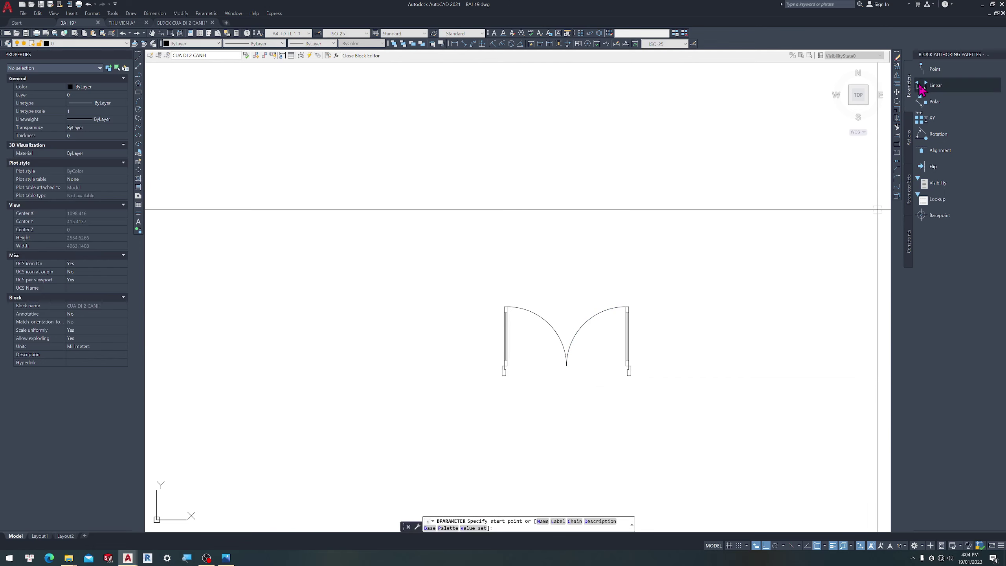
scroll(496, 367, up, 2)
scroll(511, 383, up, 3)
click(534, 416)
scroll(438, 355, down, 3)
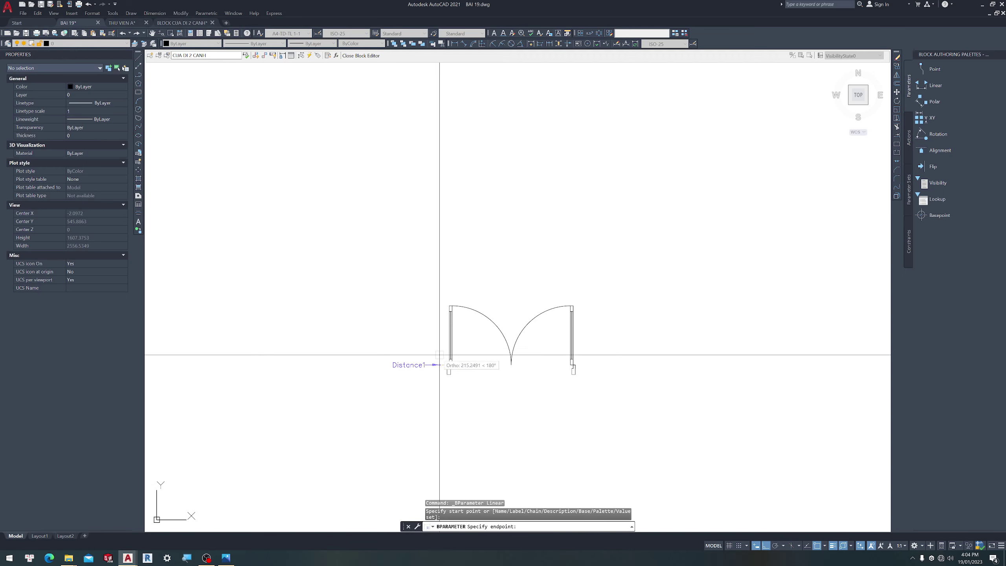
scroll(562, 384, up, 5)
click(507, 383)
scroll(562, 275, down, 3)
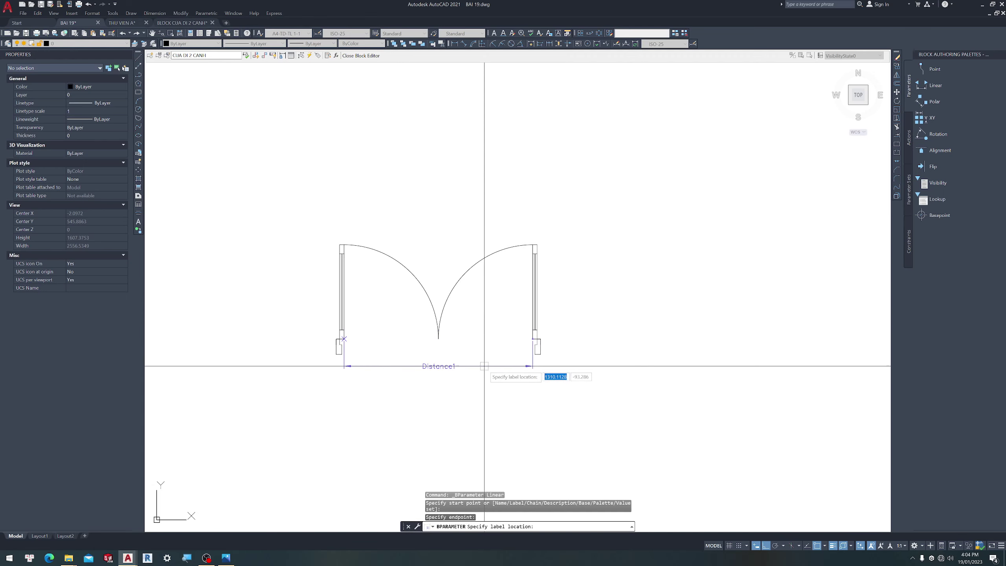
click(476, 373)
Add linear parameter Distance2 between the outer jamb points, label under Distance1
key(Return)
scroll(286, 382, up, 5)
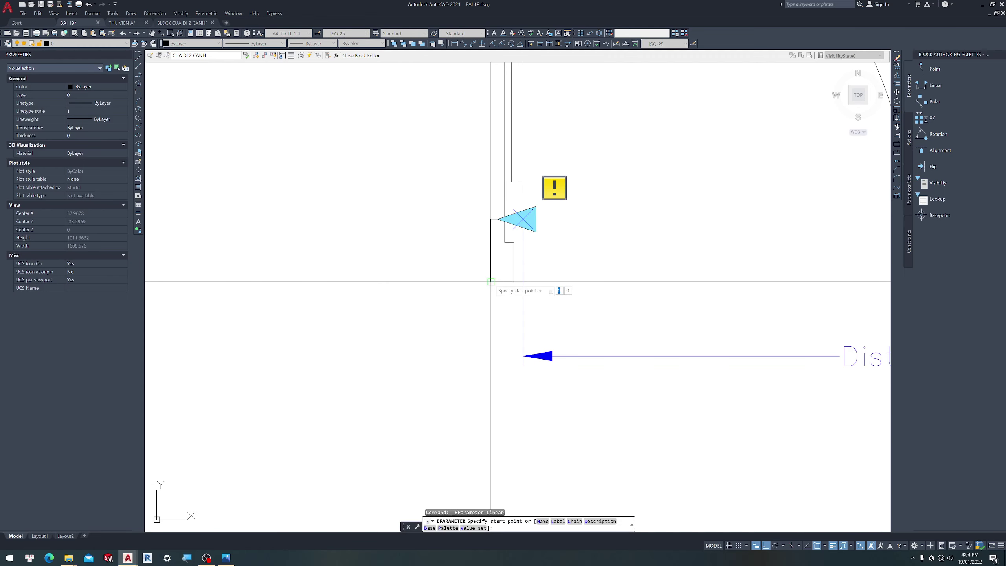
click(492, 282)
scroll(329, 303, down, 5)
scroll(608, 293, up, 4)
click(512, 308)
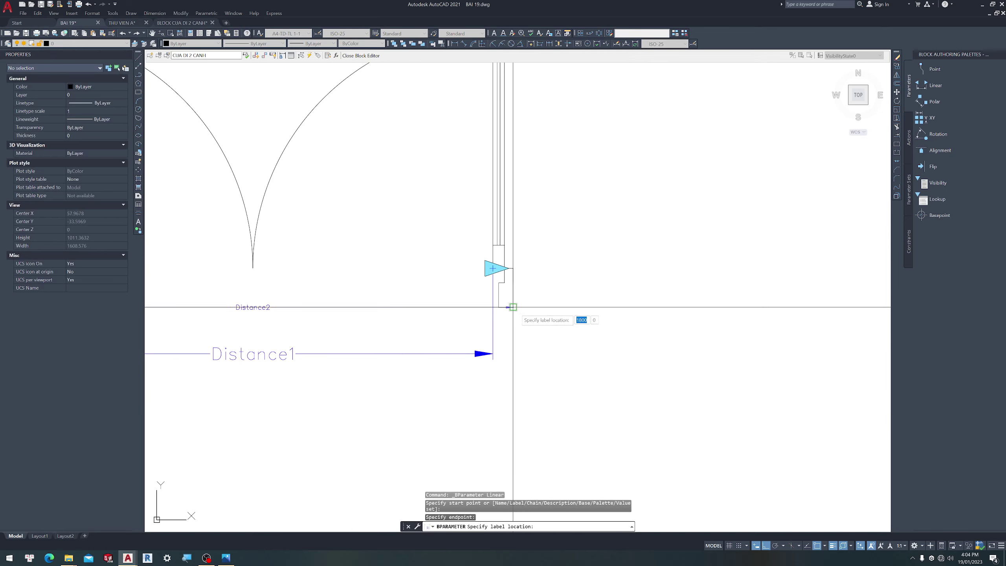
scroll(503, 330, down, 6)
click(537, 288)
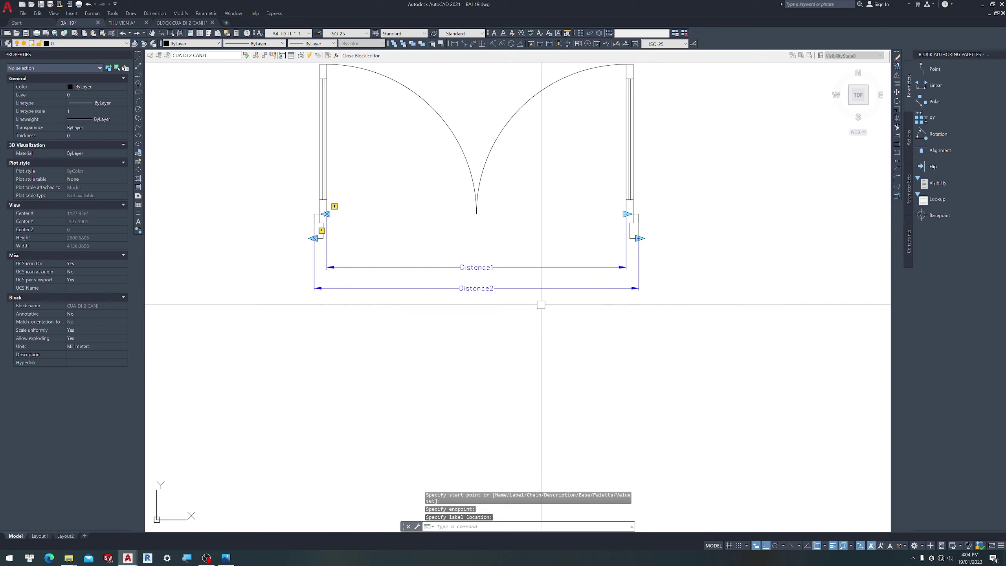
scroll(545, 308, up, 6)
key(Escape)
scroll(434, 331, down, 6)
scroll(499, 299, up, 4)
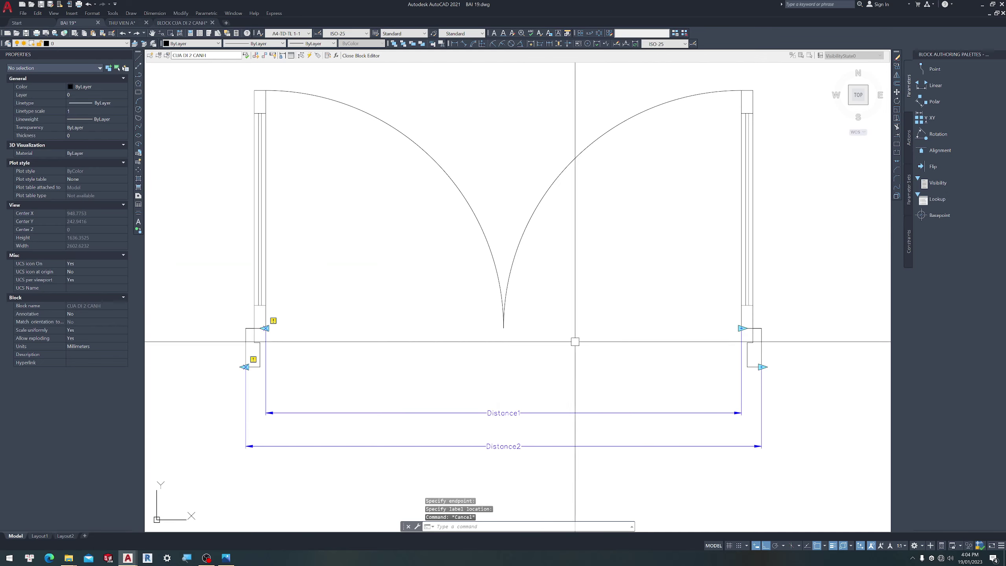
scroll(594, 397, down, 4)
scroll(455, 350, up, 4)
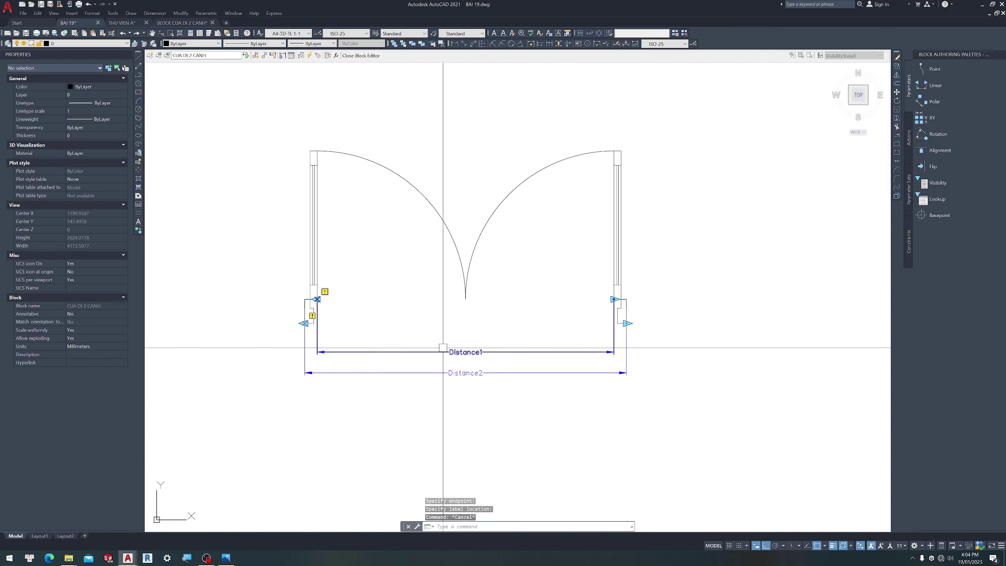
scroll(443, 348, up, 2)
Select the Distance1 parameter in the Block Editor
scroll(228, 279, up, 2)
click(237, 256)
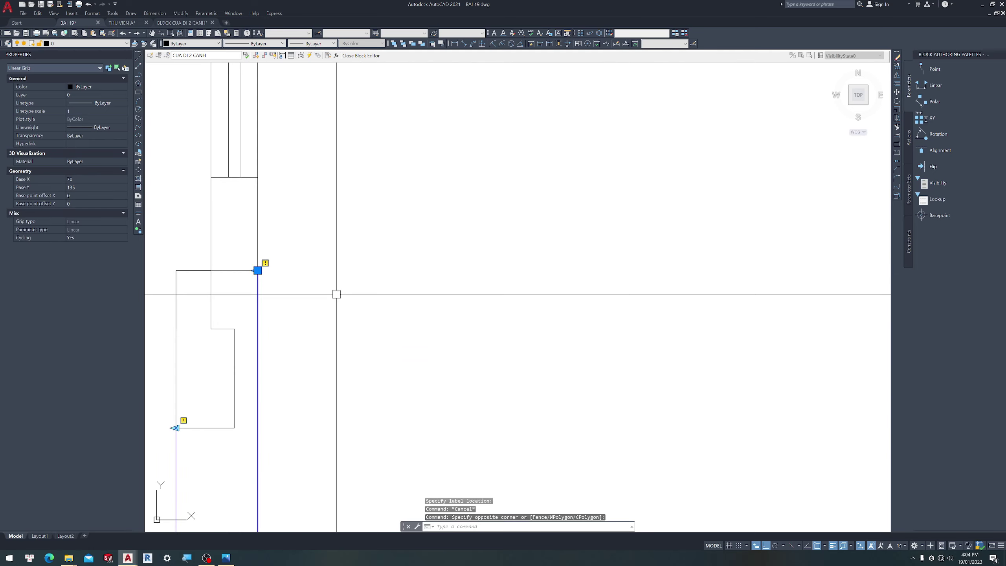
scroll(463, 322, down, 2)
scroll(515, 305, up, 4)
scroll(591, 292, down, 4)
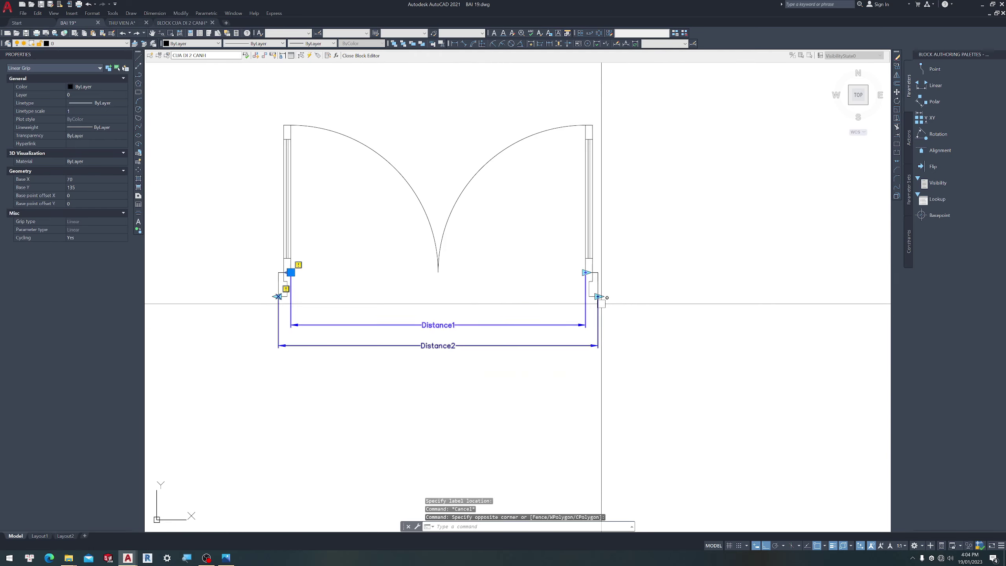
key(Escape)
click(544, 336)
click(510, 309)
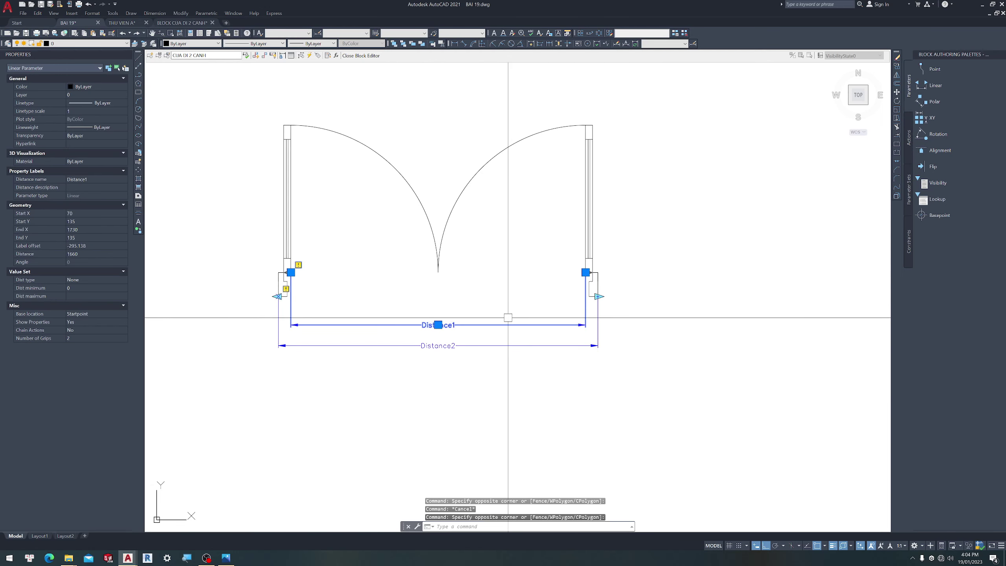
Set Distance1's Number of Grips to 0 in Properties, then deselect it
key(ctrl+1)
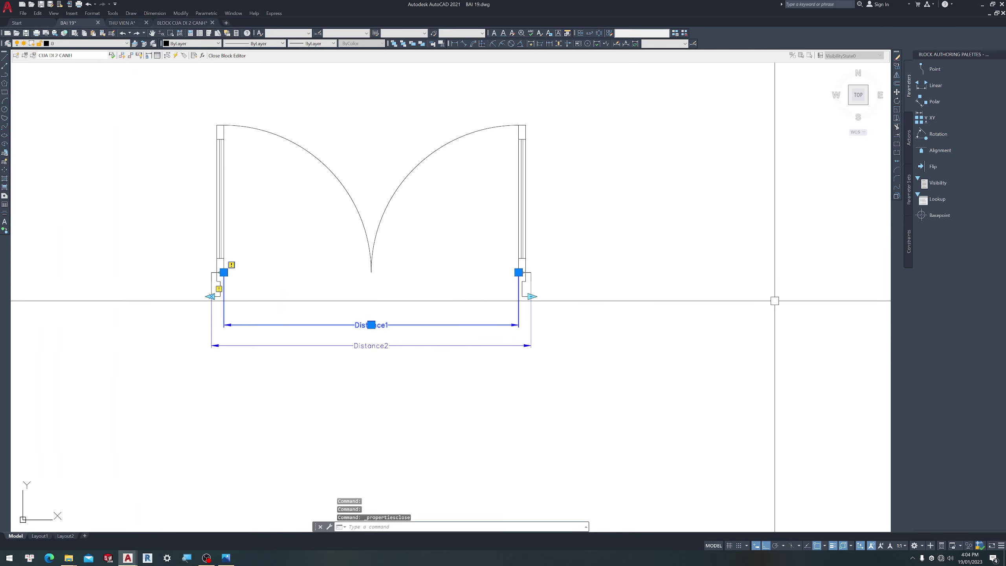
key(ctrl+1)
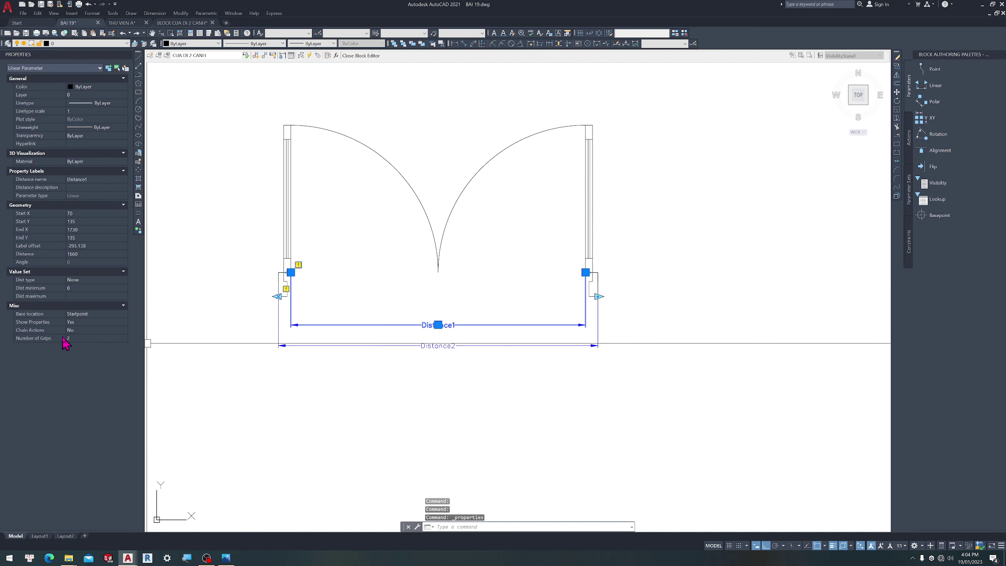
click(81, 351)
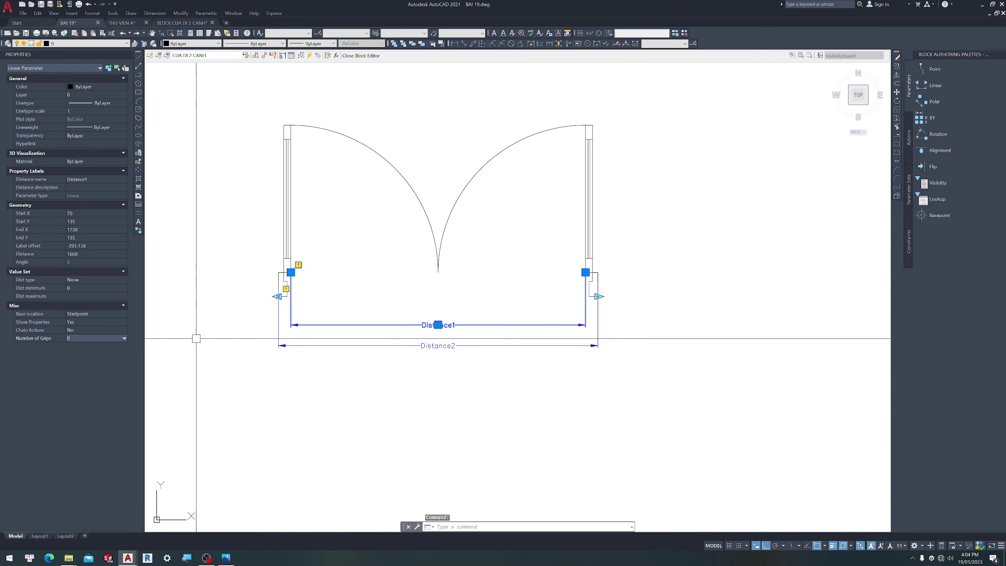
scroll(285, 274, up, 4)
scroll(300, 300, up, 2)
key(Escape)
scroll(300, 299, down, 3)
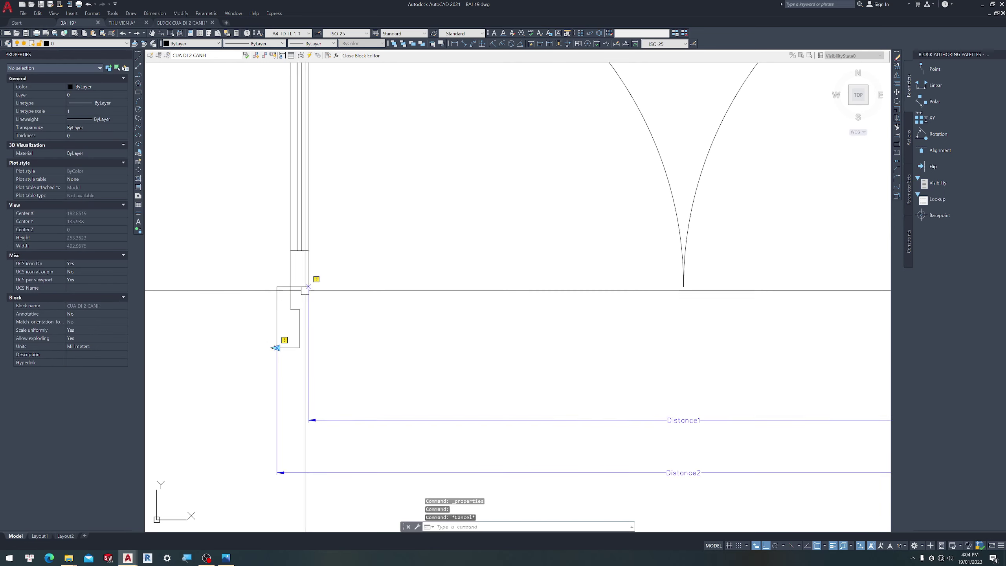
scroll(304, 288, up, 2)
scroll(317, 285, down, 4)
scroll(475, 283, down, 2)
scroll(514, 285, up, 4)
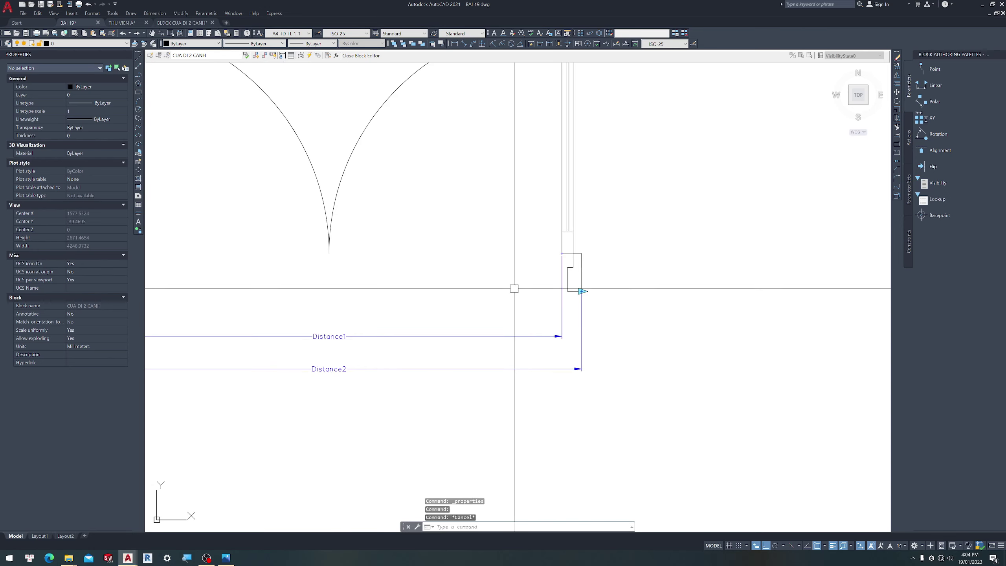
scroll(650, 309, down, 4)
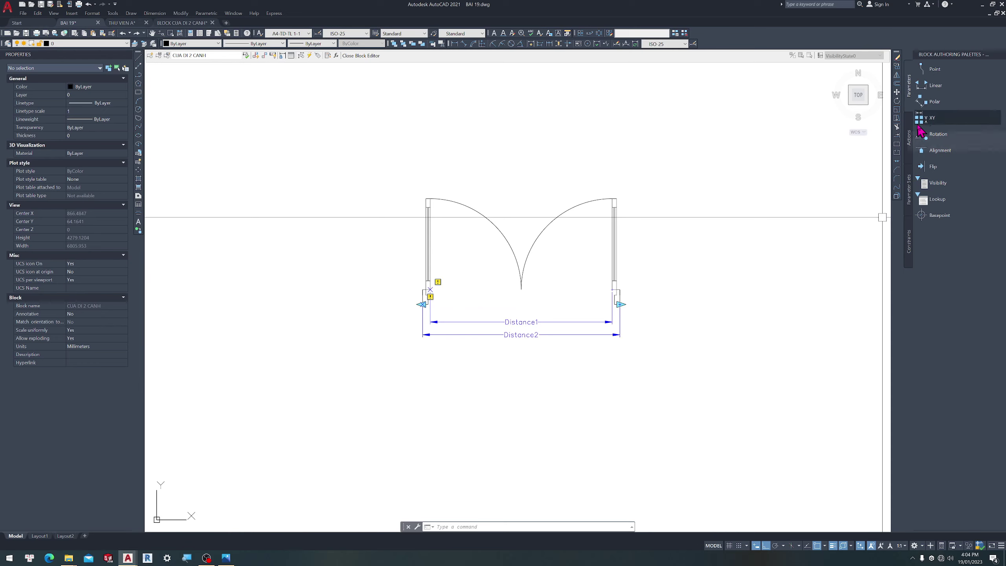
Start a Stretch action linked to Distance2's right endpoint
click(909, 138)
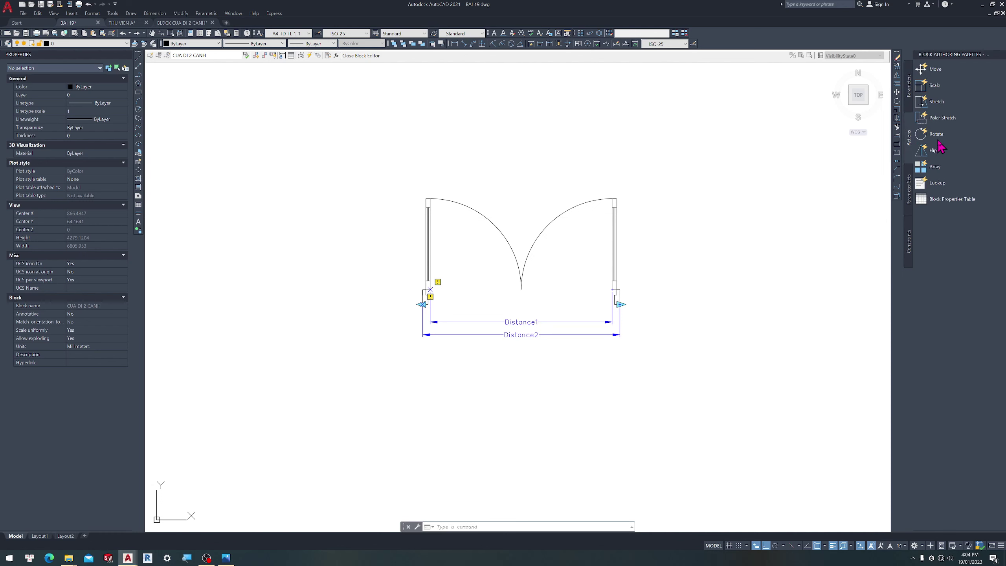
click(939, 107)
scroll(492, 292, down, 2)
scroll(549, 321, up, 4)
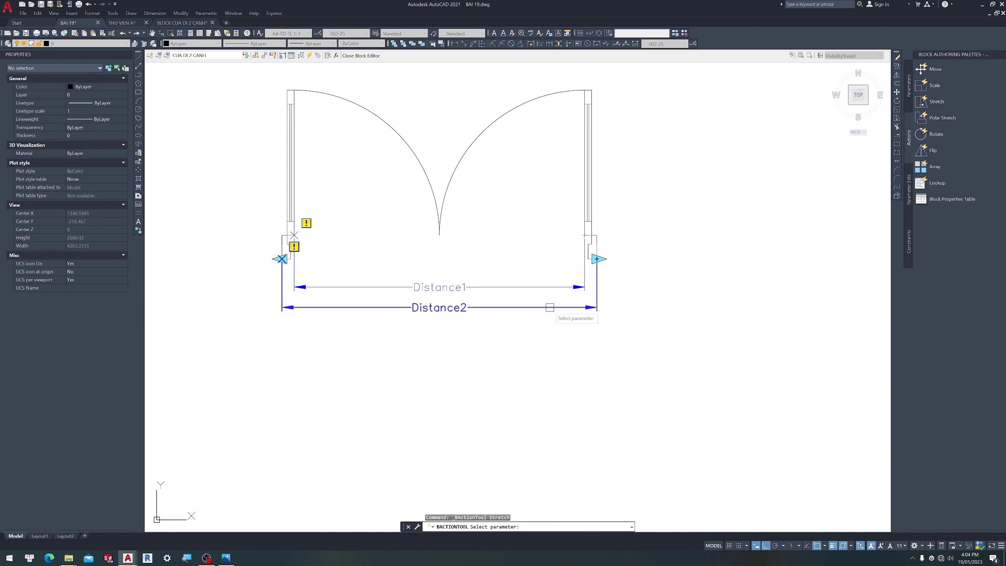
click(550, 307)
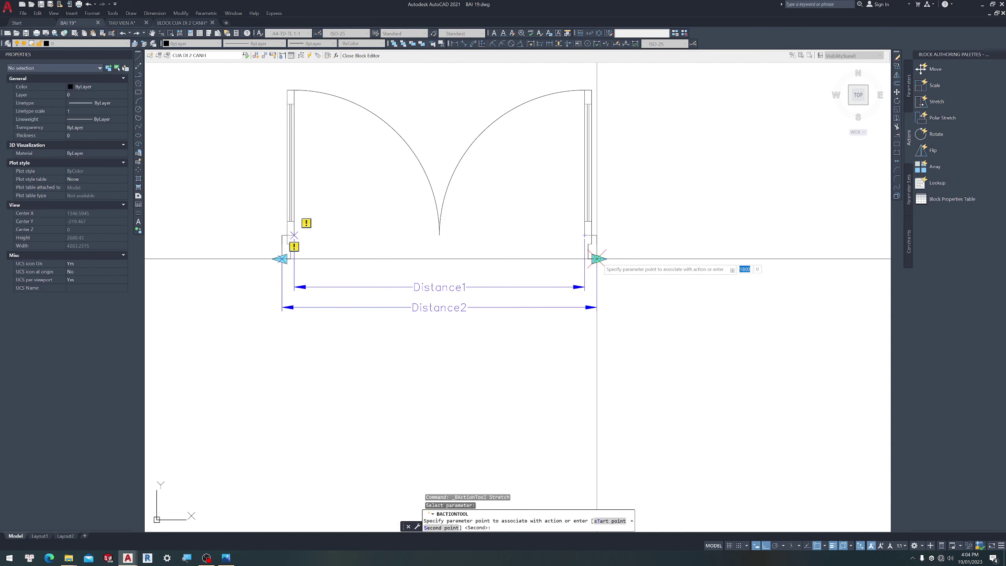
click(598, 258)
scroll(461, 322, down, 3)
Frame the right jamb and select the right leaf, jamb and arc to stretch
click(595, 361)
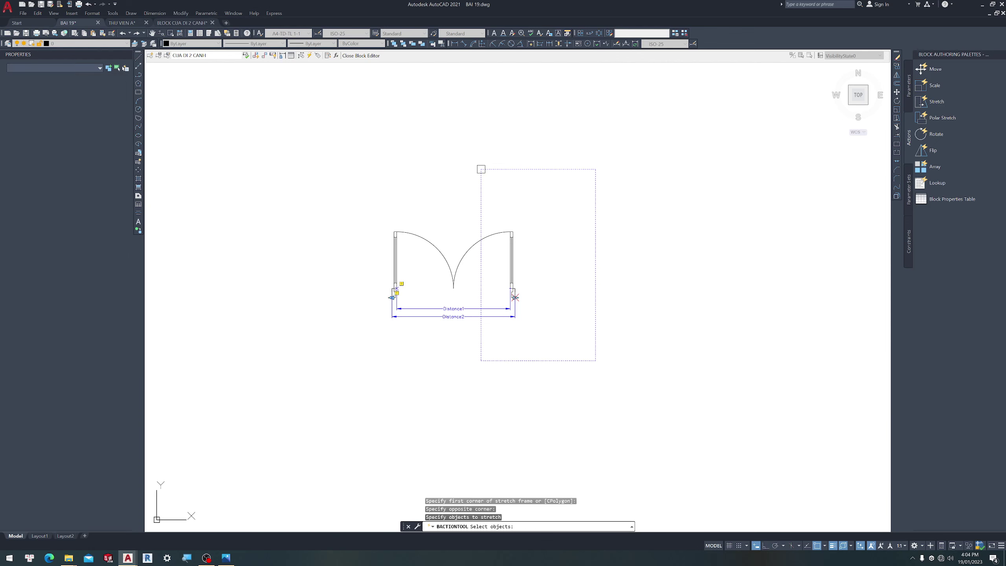
click(481, 170)
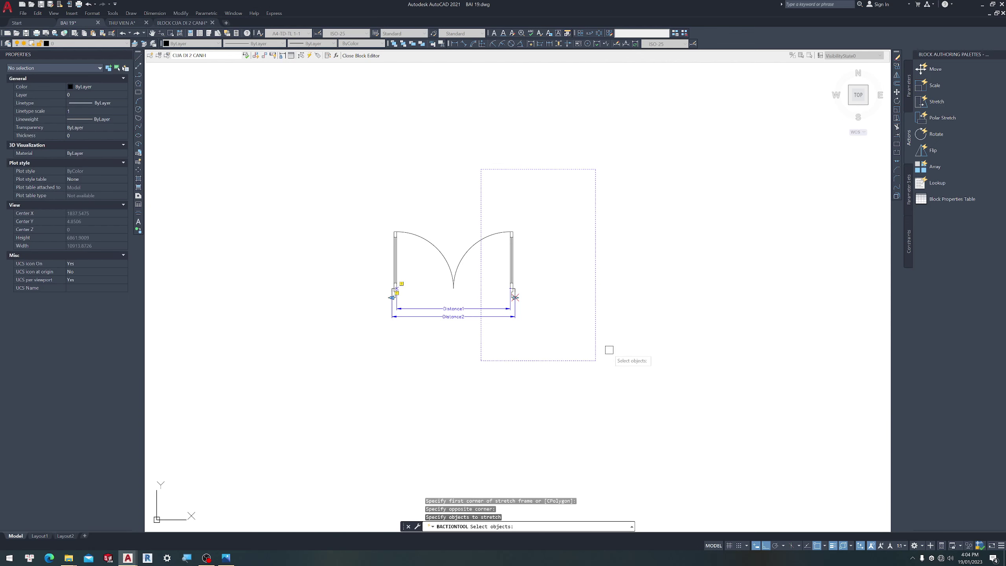
click(662, 371)
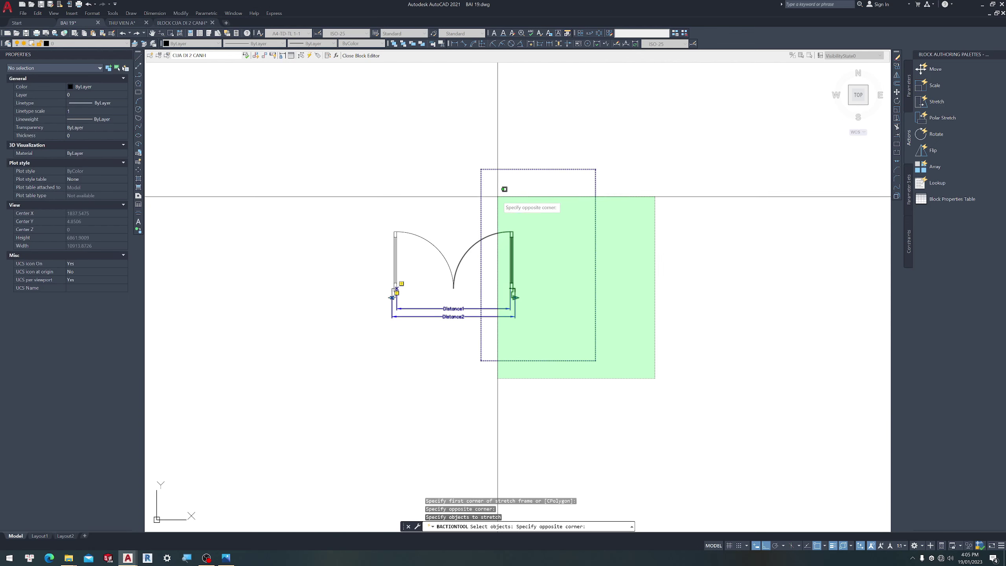
scroll(497, 313, up, 5)
scroll(497, 314, down, 5)
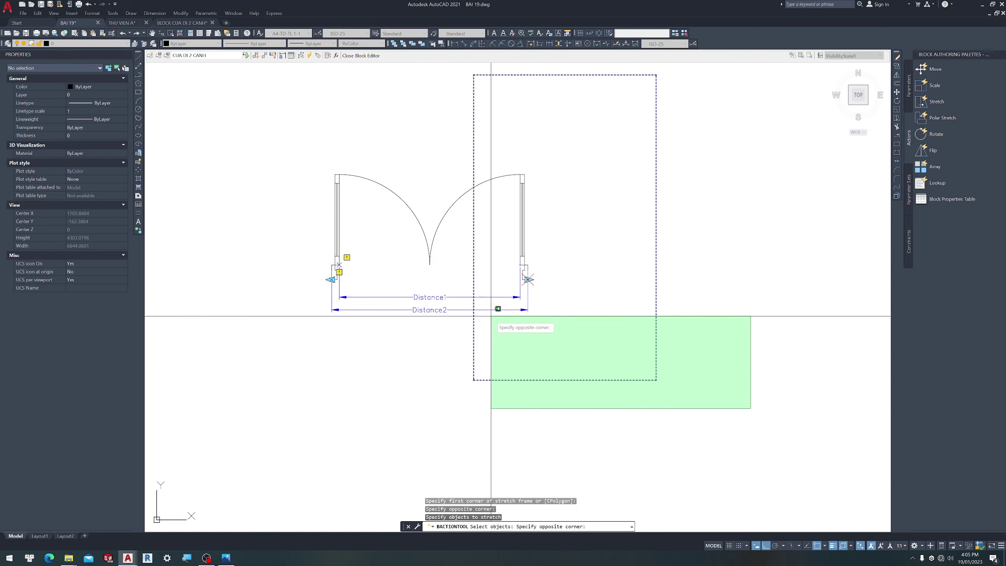
click(502, 158)
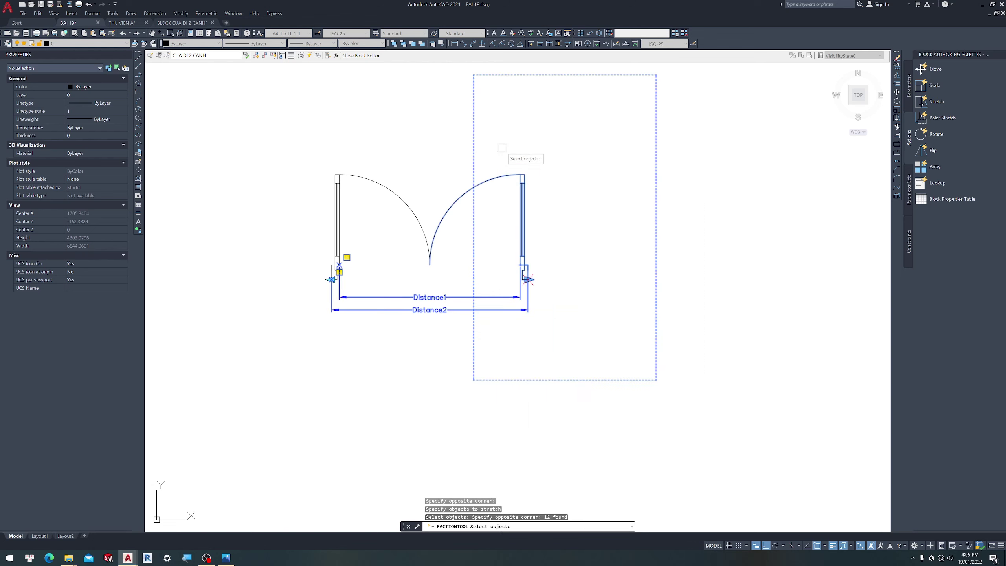
scroll(468, 243, up, 4)
scroll(502, 209, down, 4)
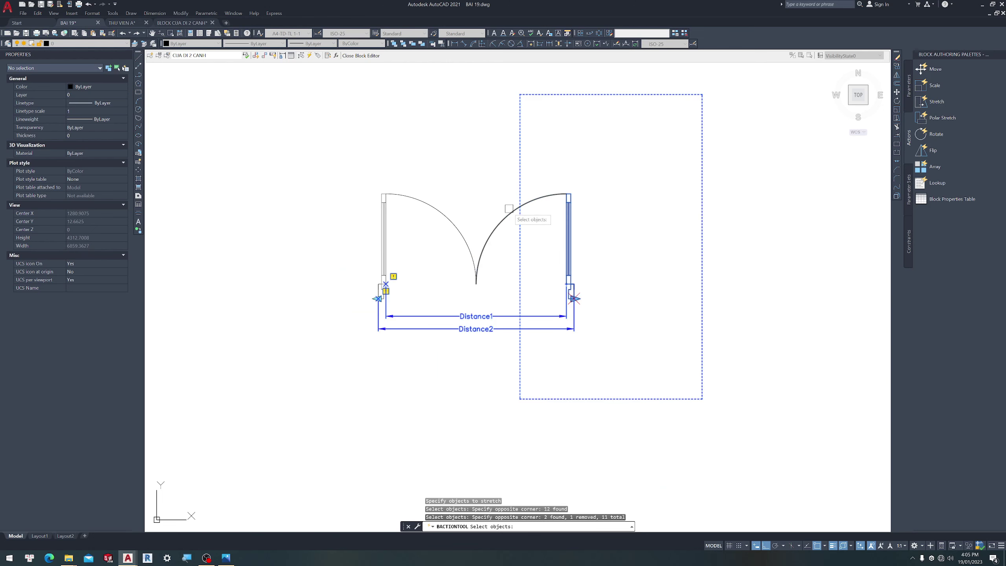
key(Return)
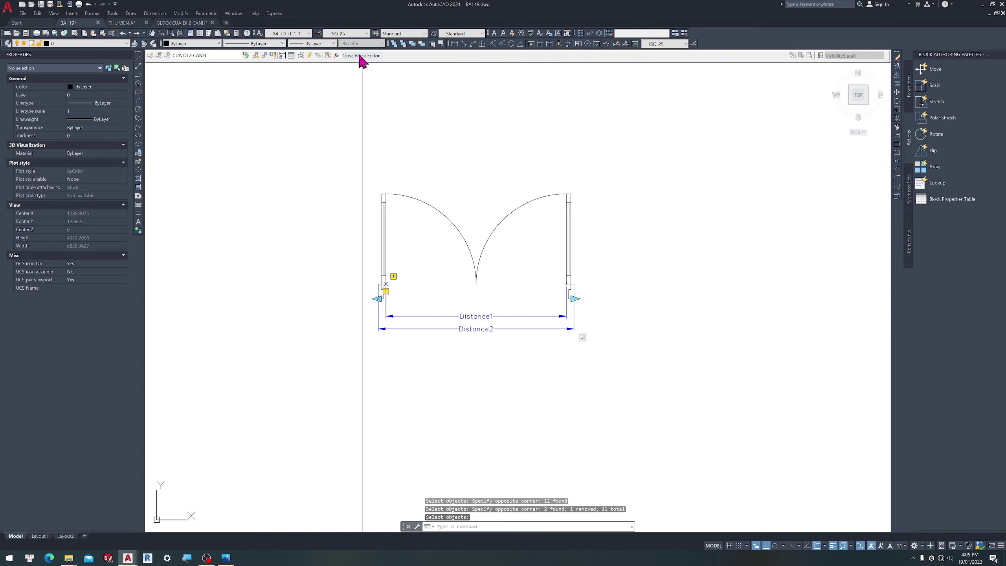
Save and close the block, test the right grip, then reopen CUA DI 2 CANH
click(360, 56)
click(509, 265)
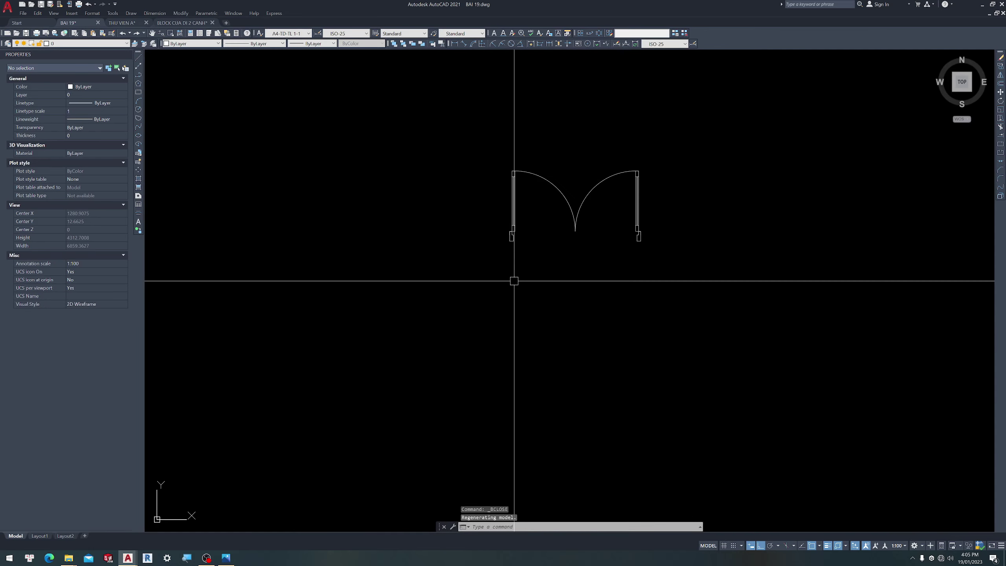
click(641, 241)
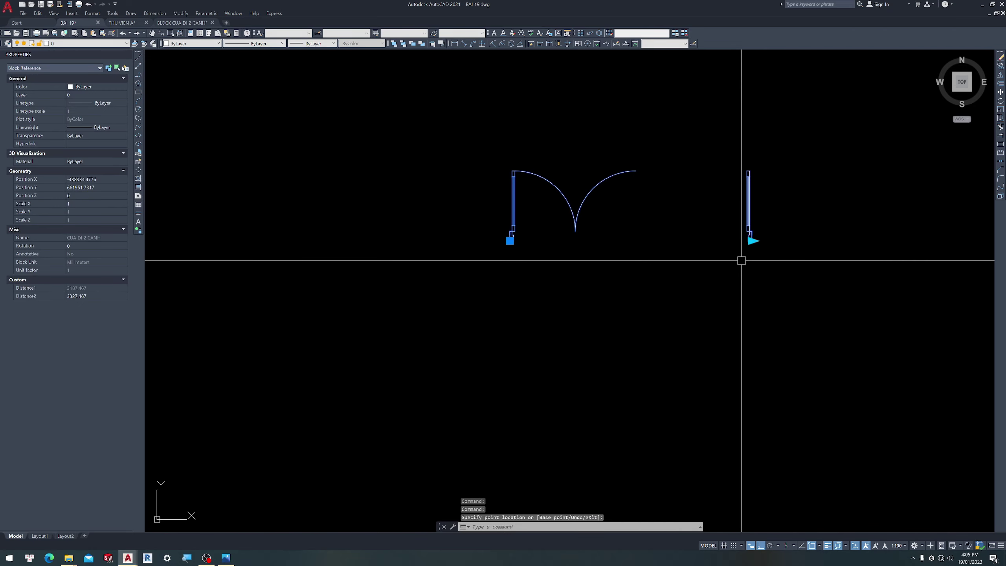
key(Escape)
key(Escape)
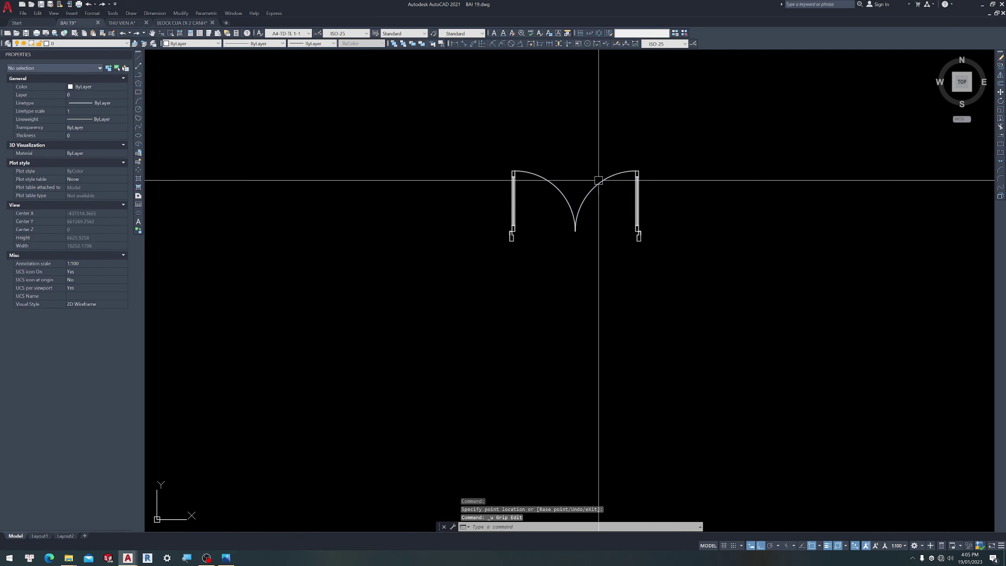
double_click(602, 191)
click(385, 286)
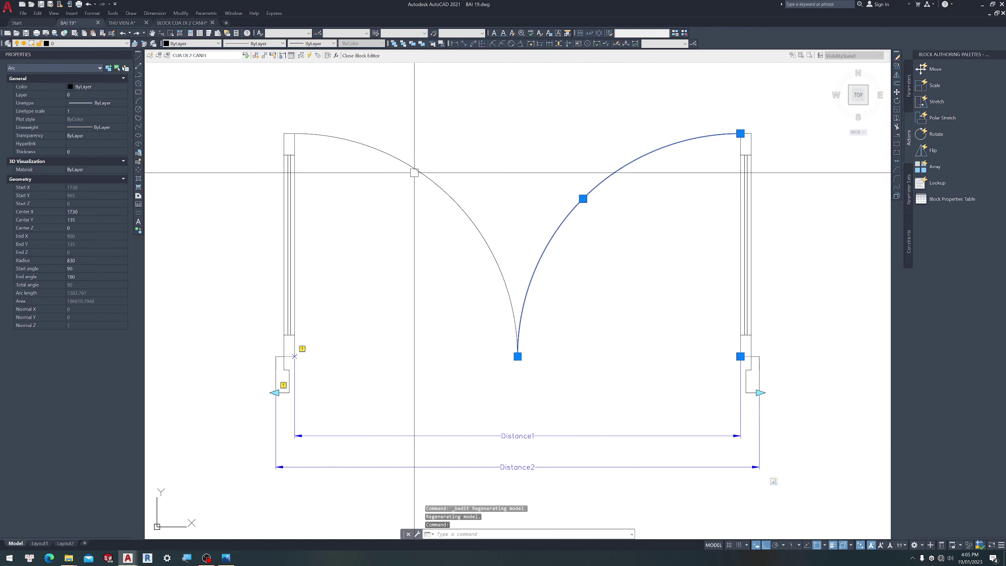
Clear the leftover selections near the right door jamb
scroll(370, 185, down, 3)
scroll(392, 188, down, 4)
scroll(412, 190, up, 4)
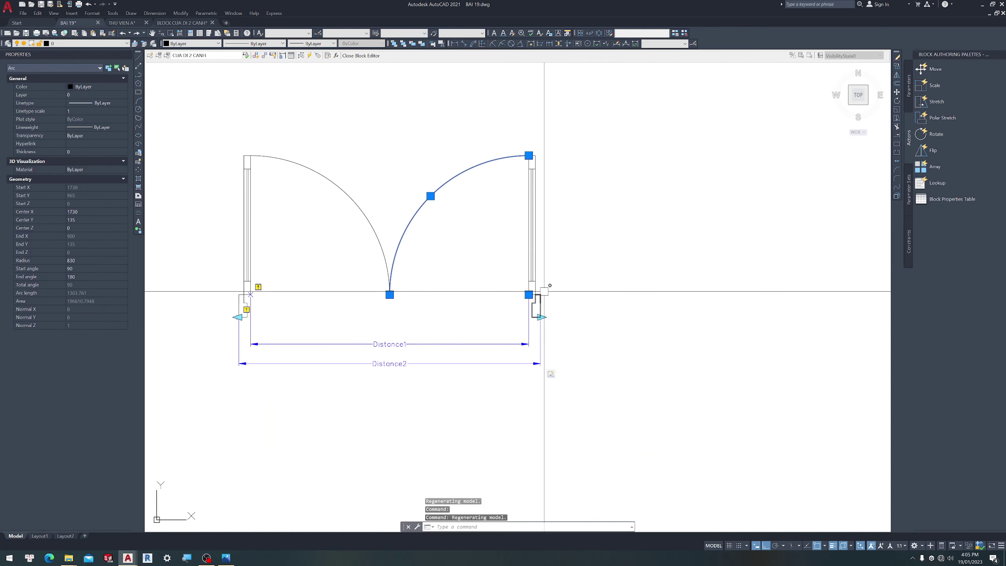
scroll(484, 205, down, 2)
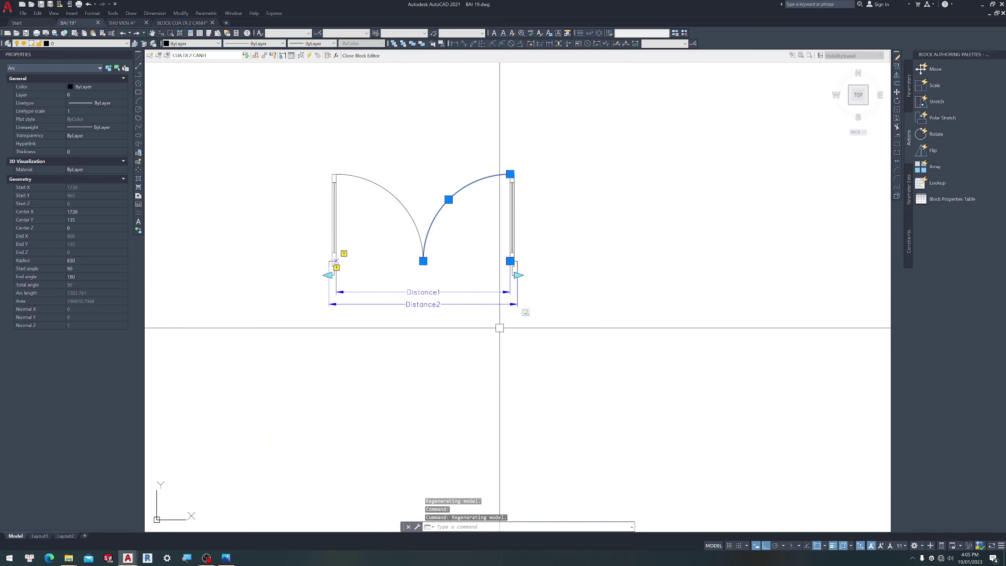
key(Escape)
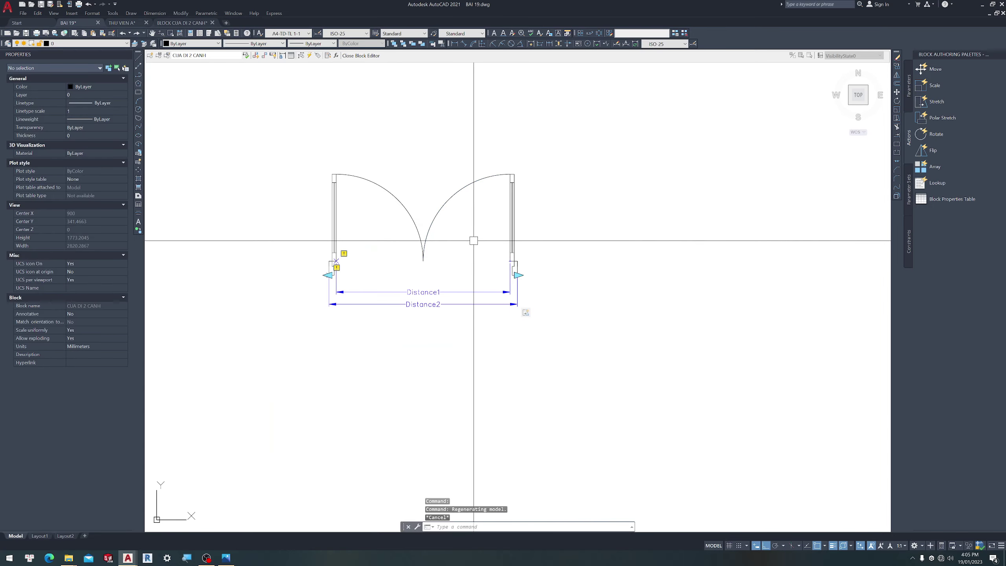
click(592, 218)
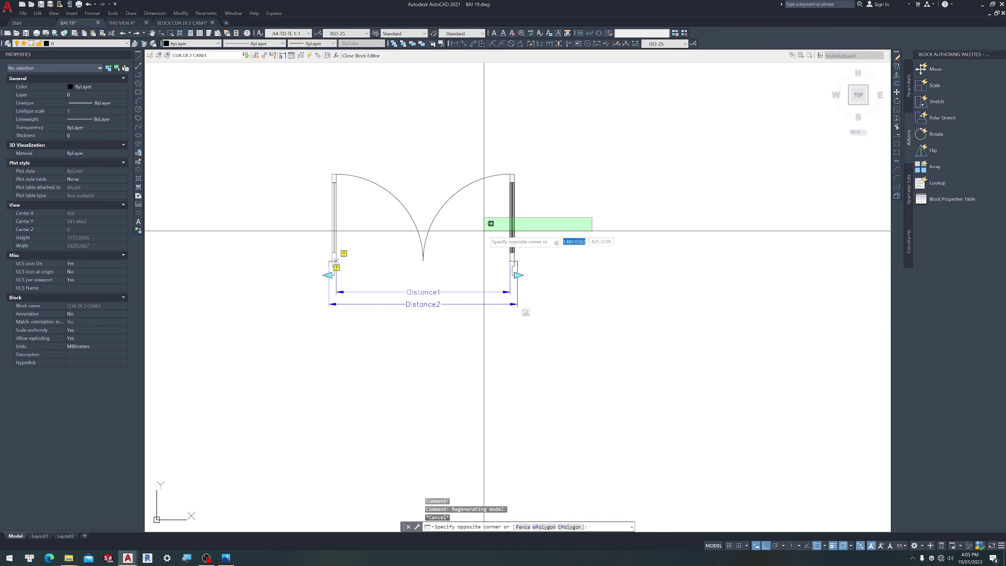
key(Escape)
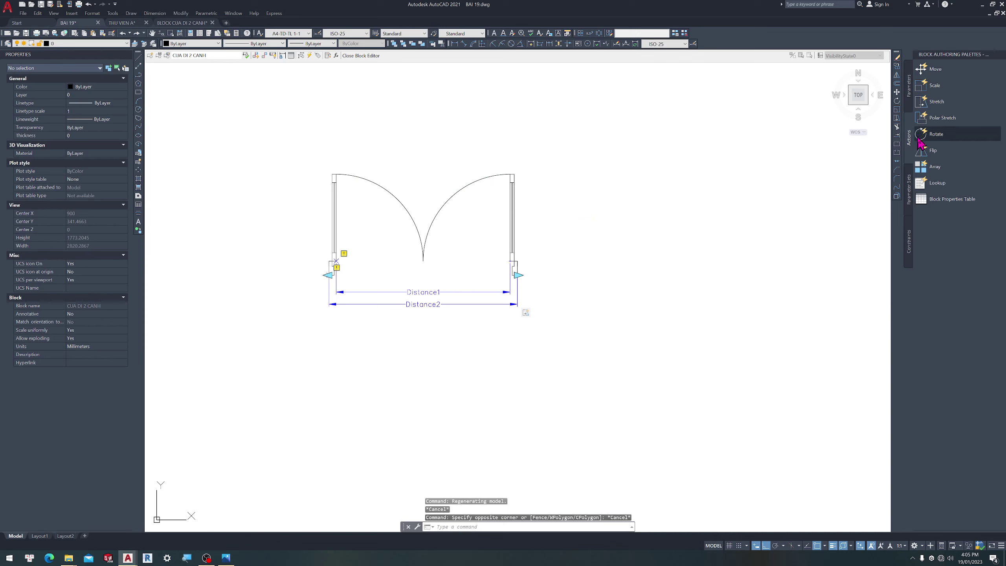
Start a Stretch action tied to Distance2's right end point
click(931, 103)
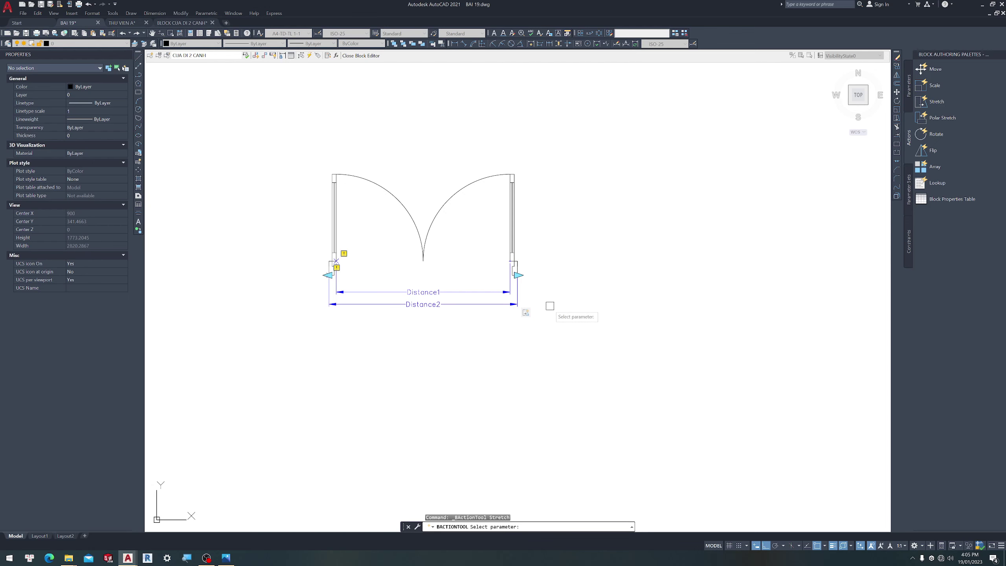
click(484, 304)
scroll(516, 274, up, 4)
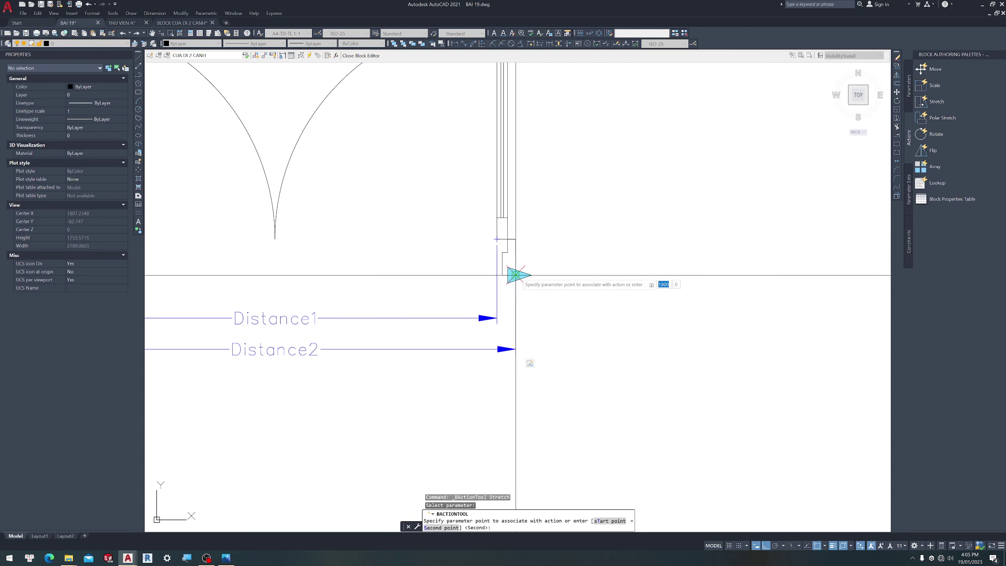
click(515, 275)
scroll(515, 275, down, 8)
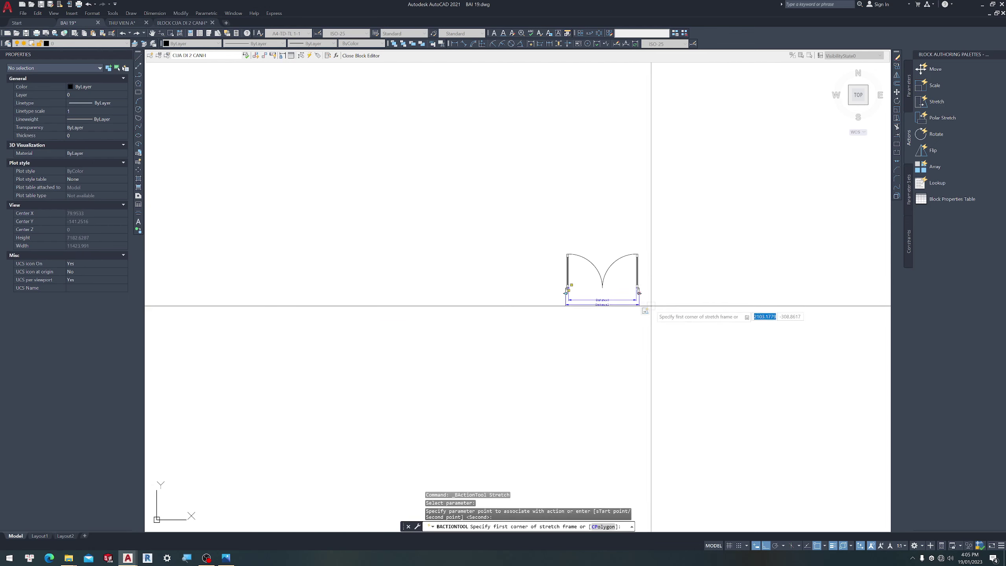
Frame the door, select the door leaves to stretch, and close the Block Editor
click(652, 268)
click(433, 202)
scroll(606, 260, up, 5)
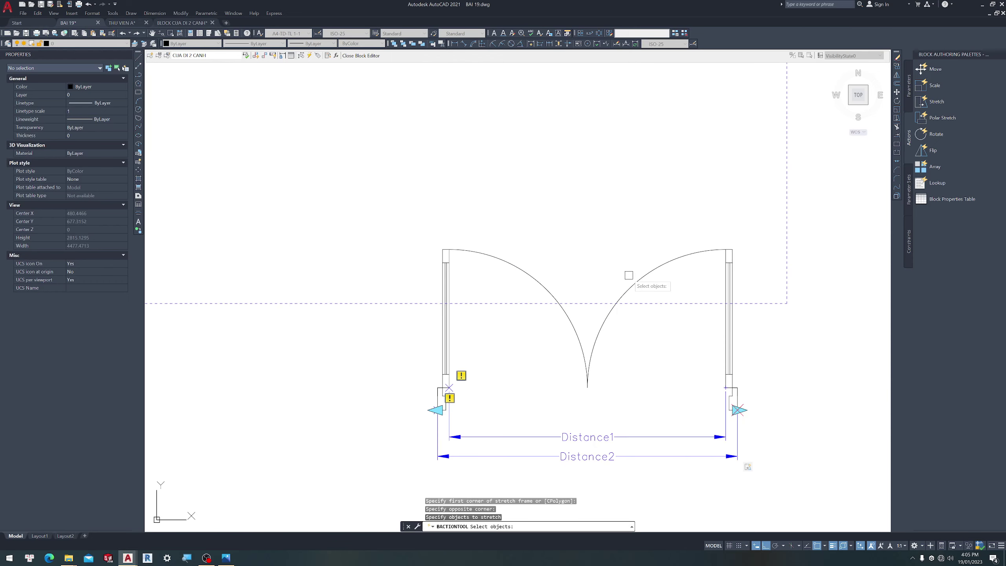
click(734, 299)
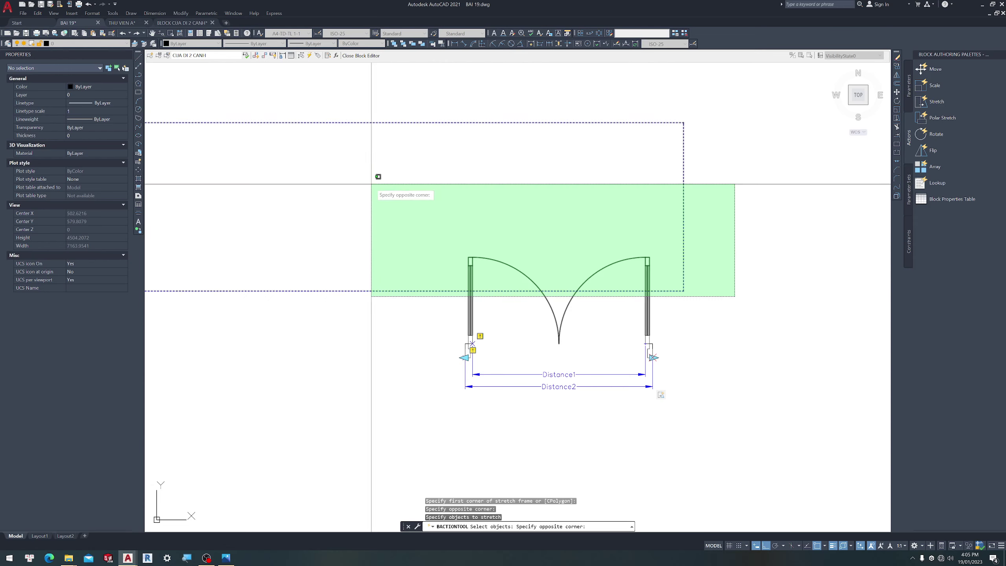
click(373, 185)
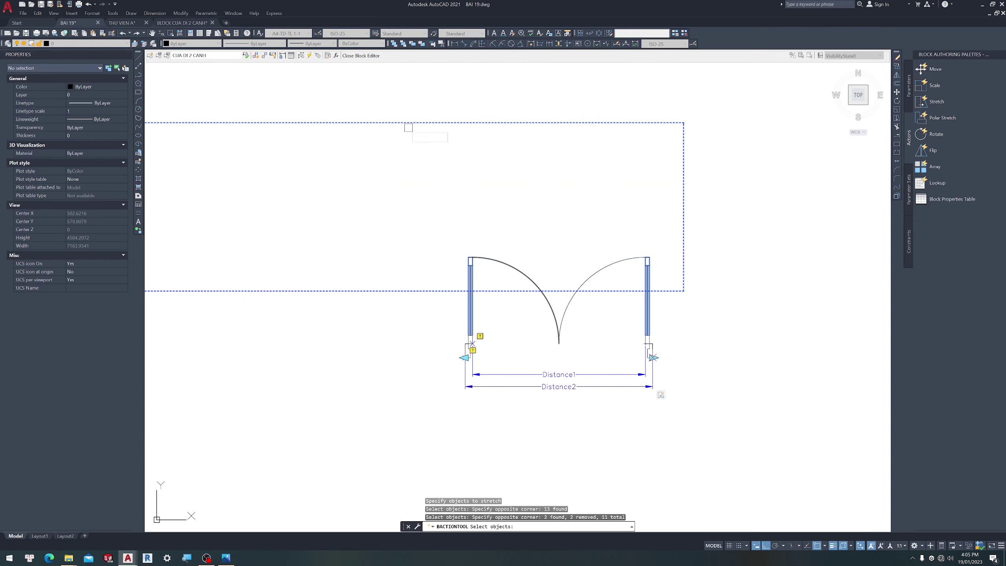
click(353, 63)
Save the block changes, drag the door's right grip to test widening, then undo
click(482, 267)
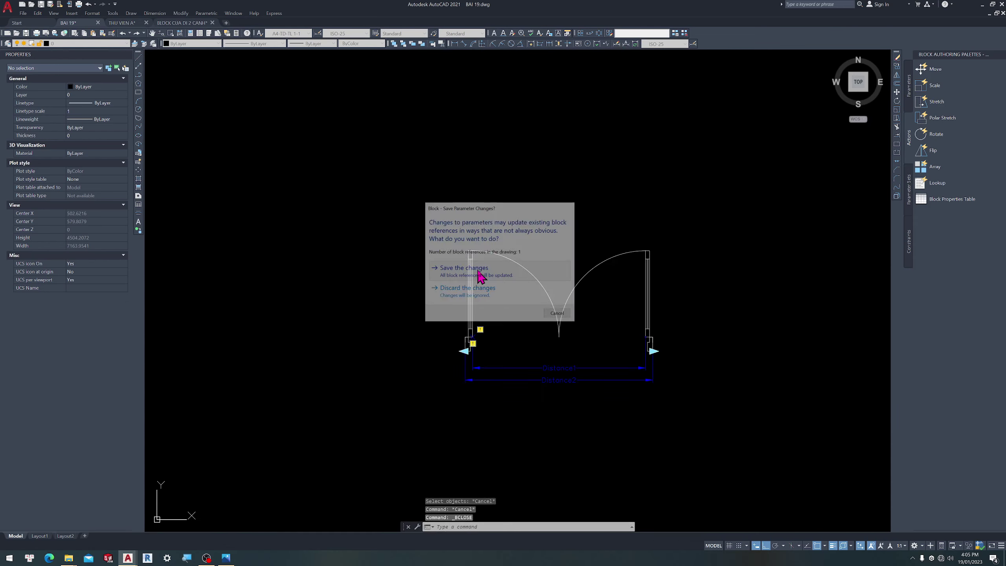
click(566, 219)
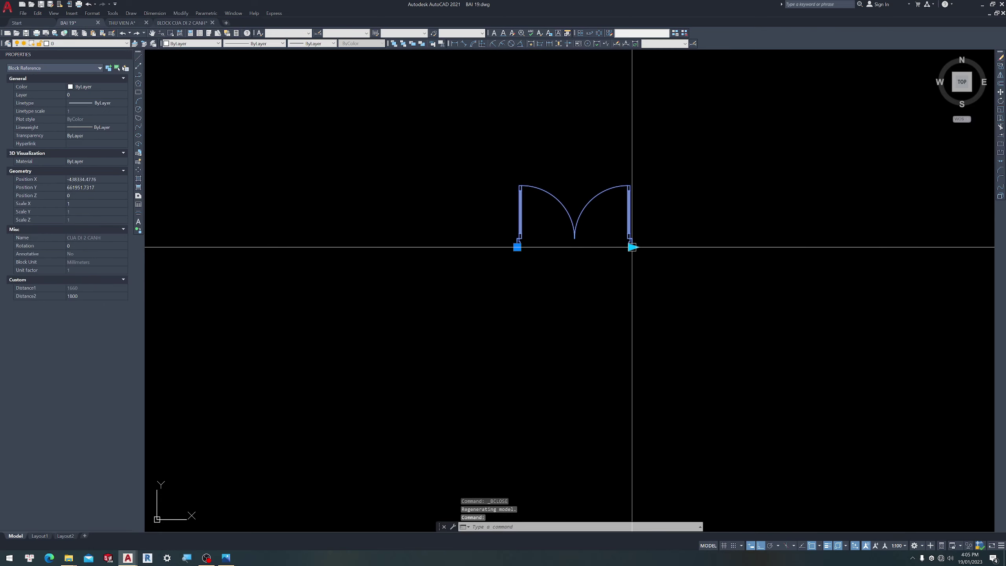
click(634, 247)
click(866, 272)
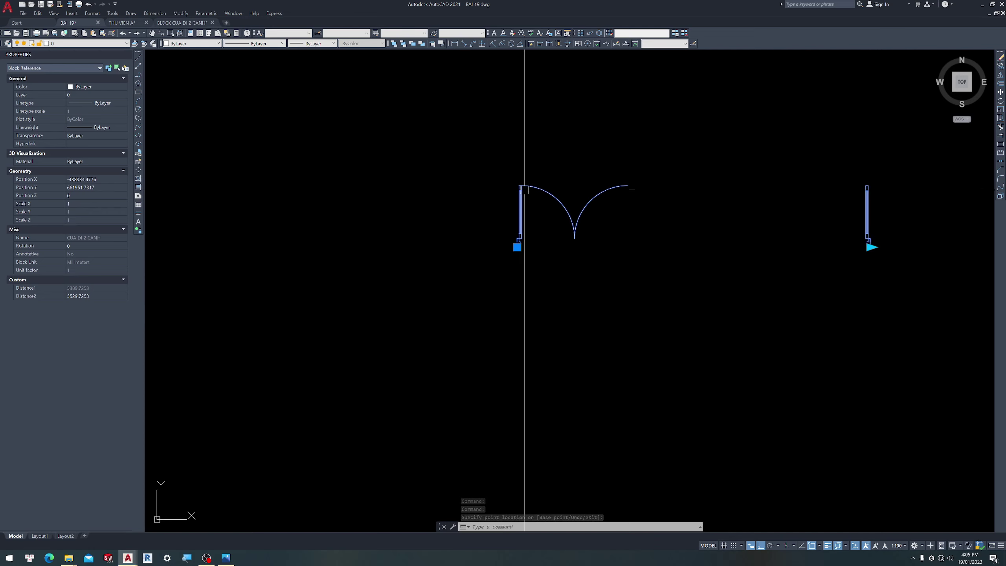
key(ctrl+z)
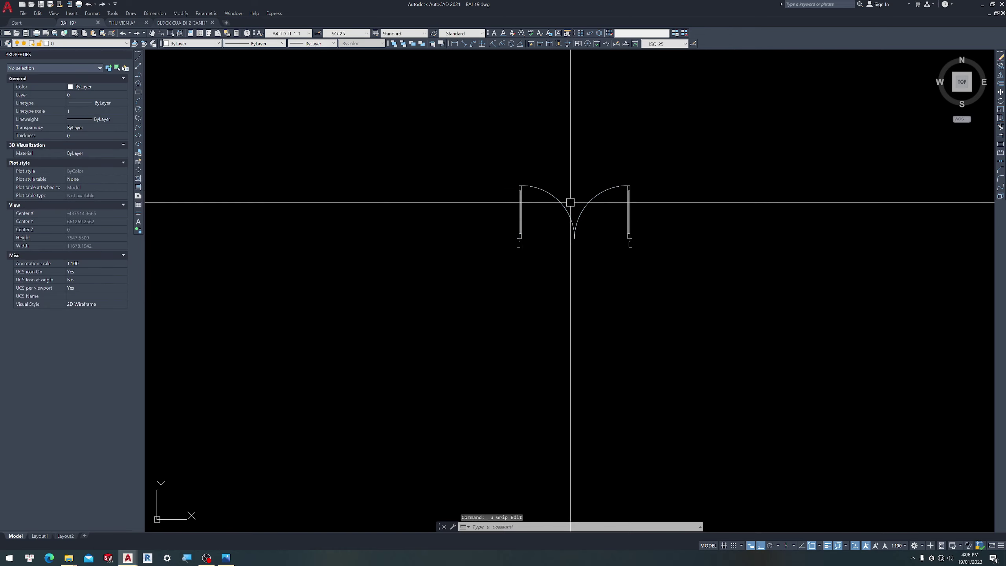
Set Distance1's Chain Actions to Yes and save the block
double_click(555, 218)
click(385, 286)
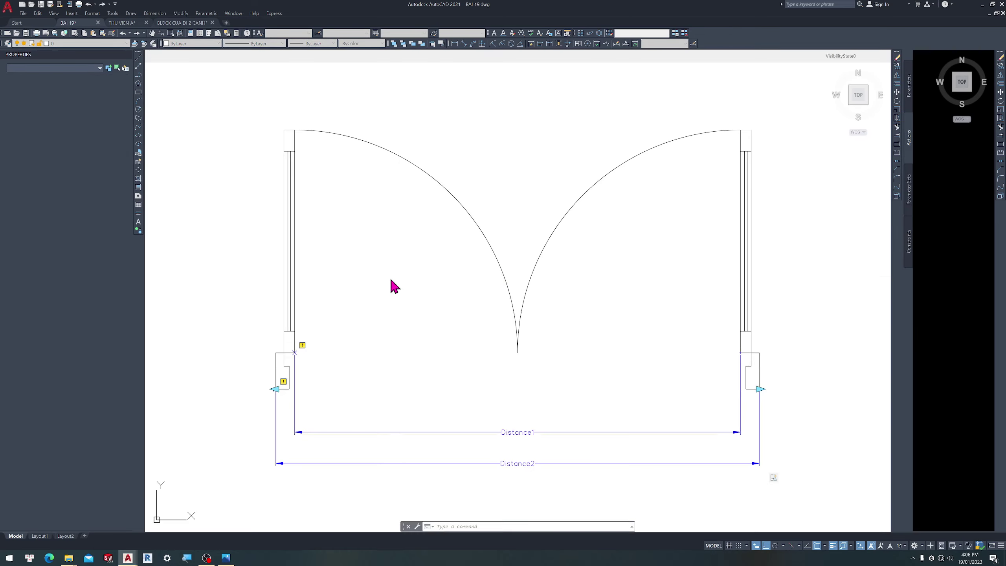
scroll(360, 238, down, 4)
click(466, 317)
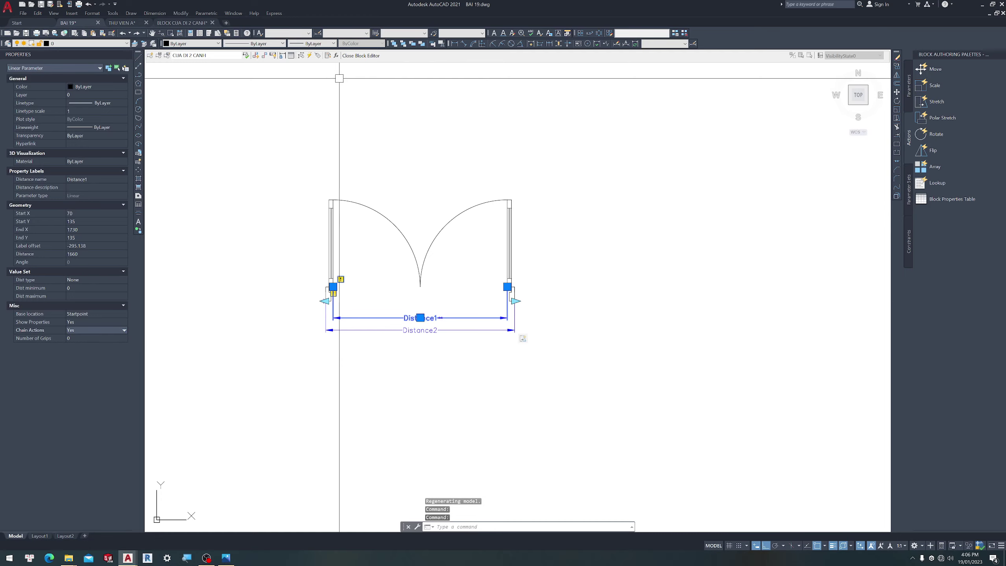
click(357, 55)
click(481, 275)
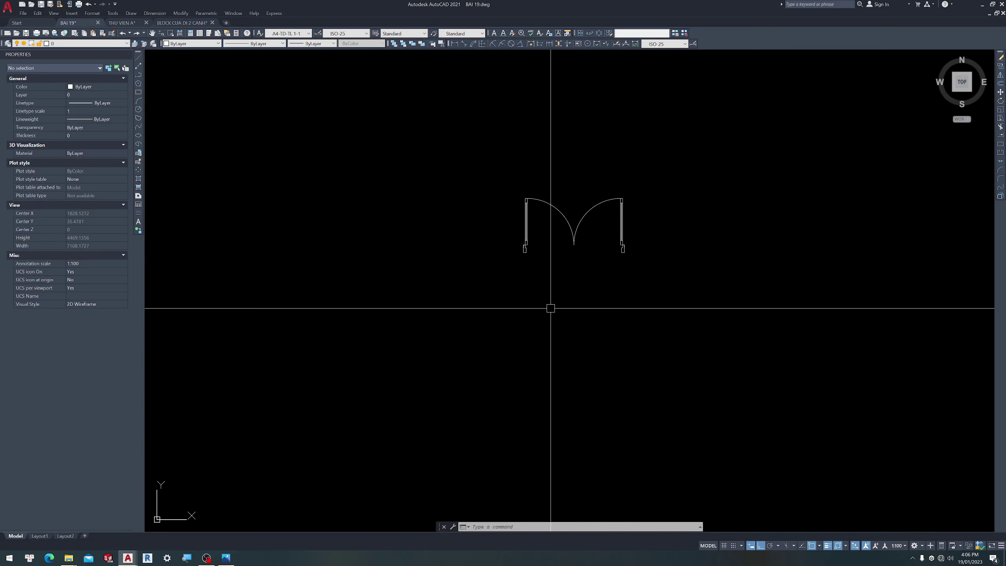
Test-stretch the door's right leaf in the plan, then undo it
click(621, 238)
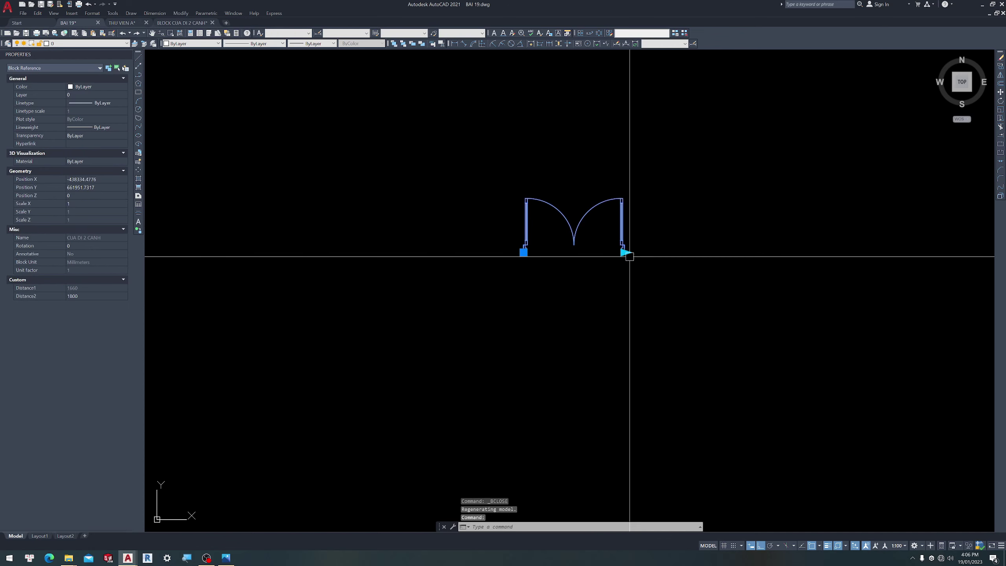
click(776, 279)
scroll(392, 224, down, 2)
scroll(545, 220, up, 4)
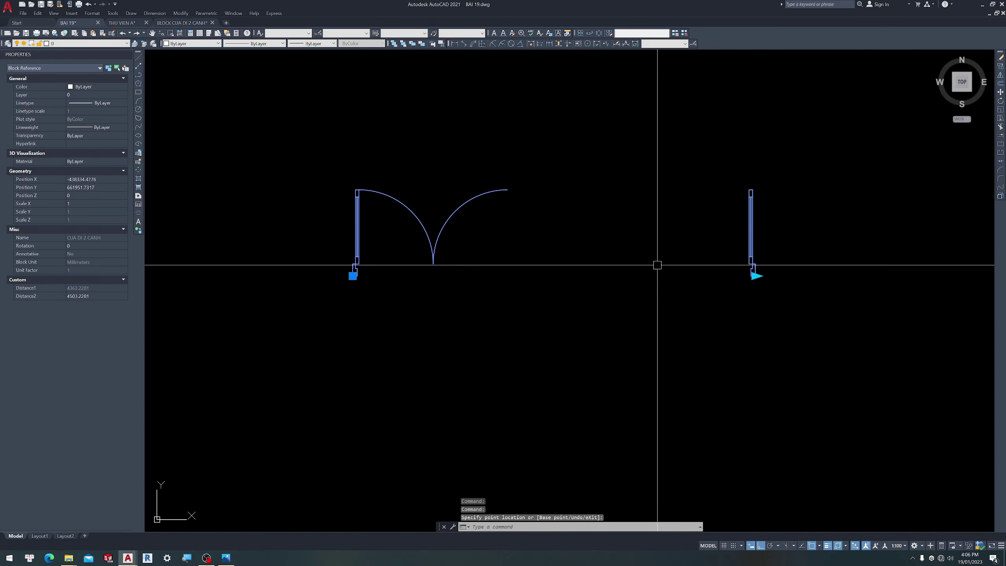
key(ctrl+z)
key(ctrl+z)
Set Distance2's Chain Actions to Yes and save the block
double_click(561, 219)
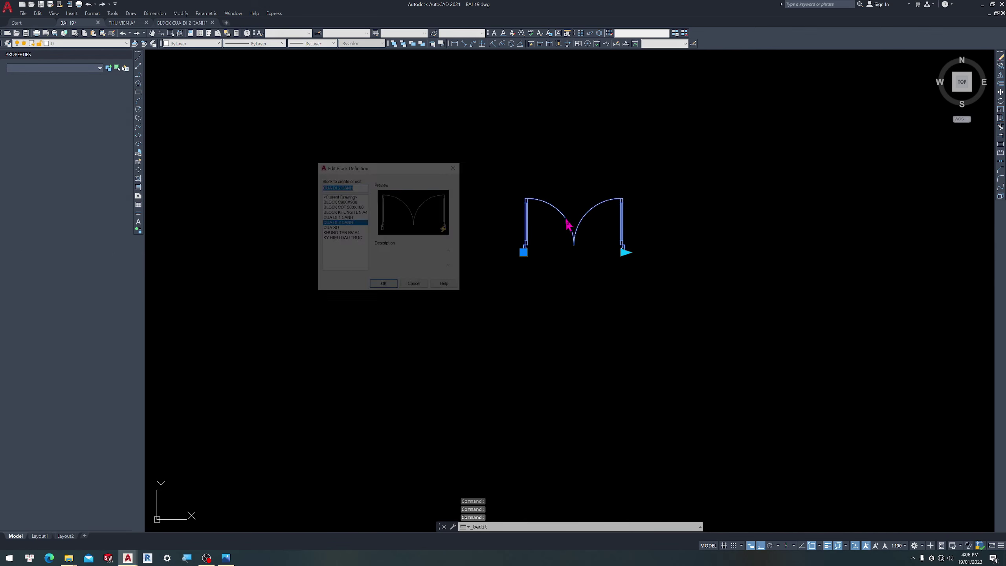
click(387, 286)
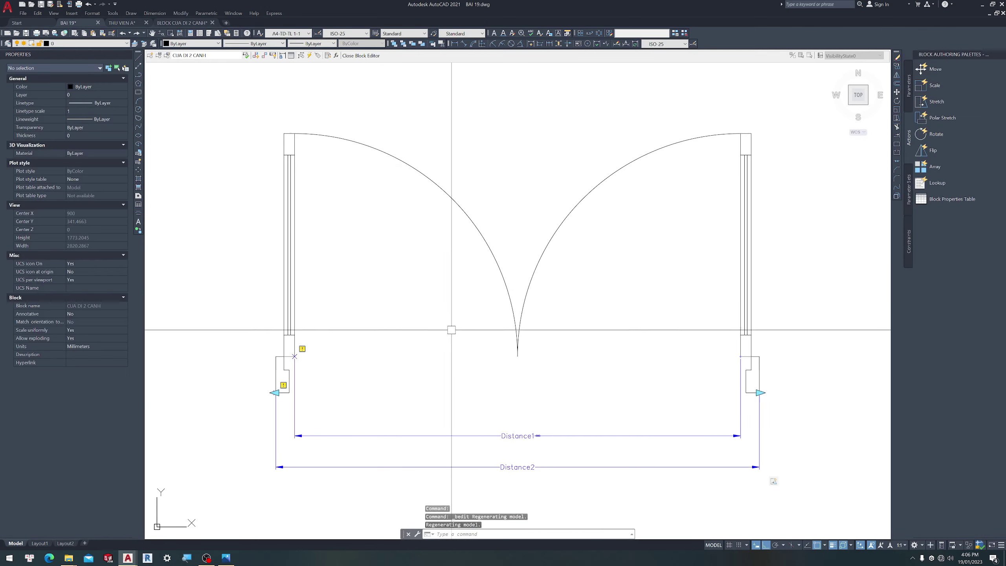
scroll(452, 330, down, 2)
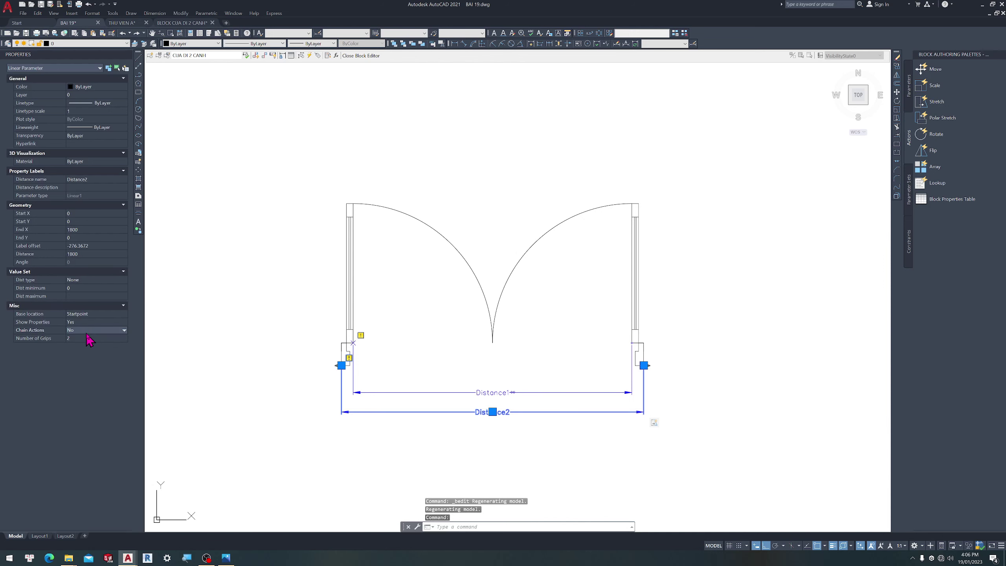
click(88, 344)
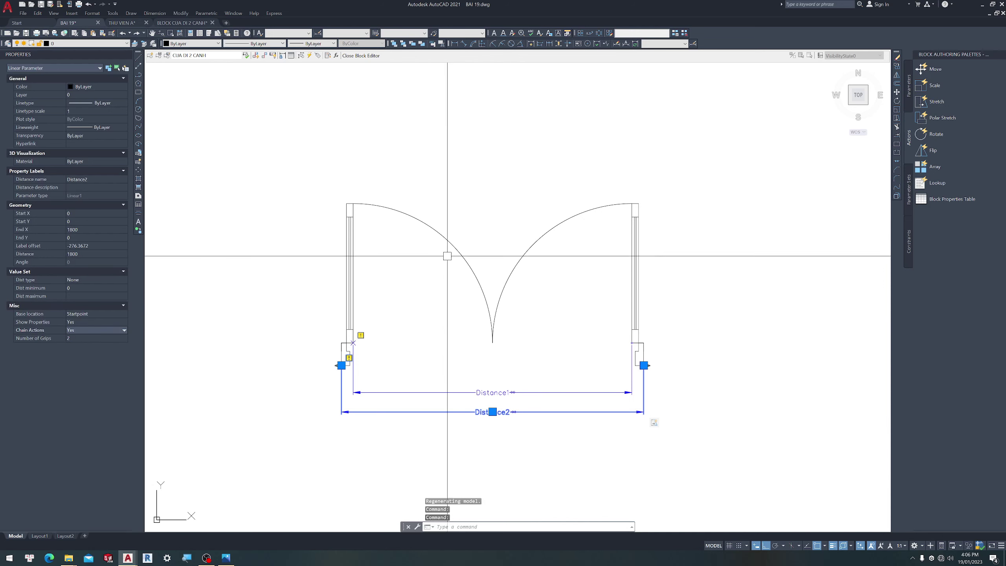
click(358, 56)
click(489, 277)
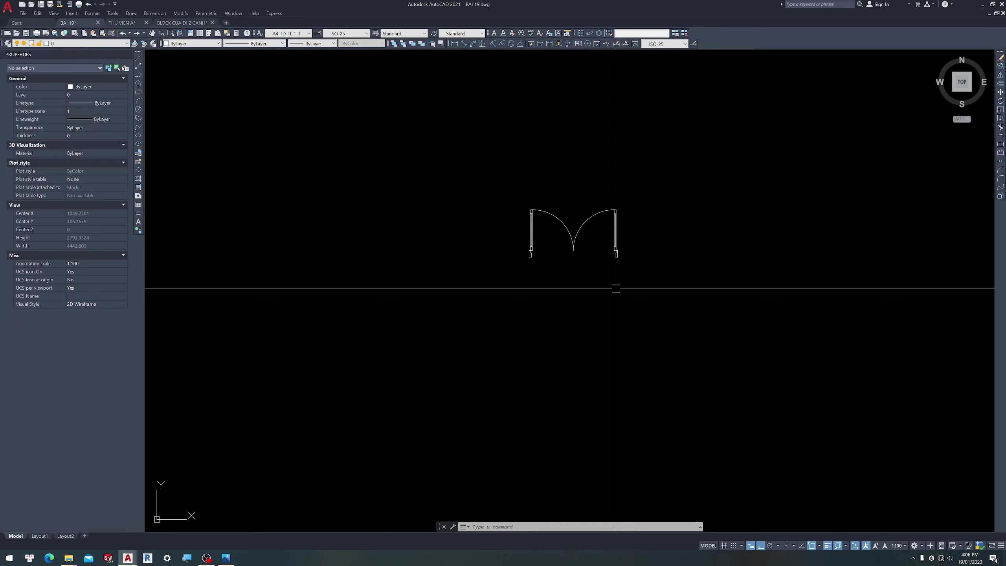
Test-stretch the door's right leaf in the plan, then undo it
click(616, 230)
click(618, 257)
click(784, 279)
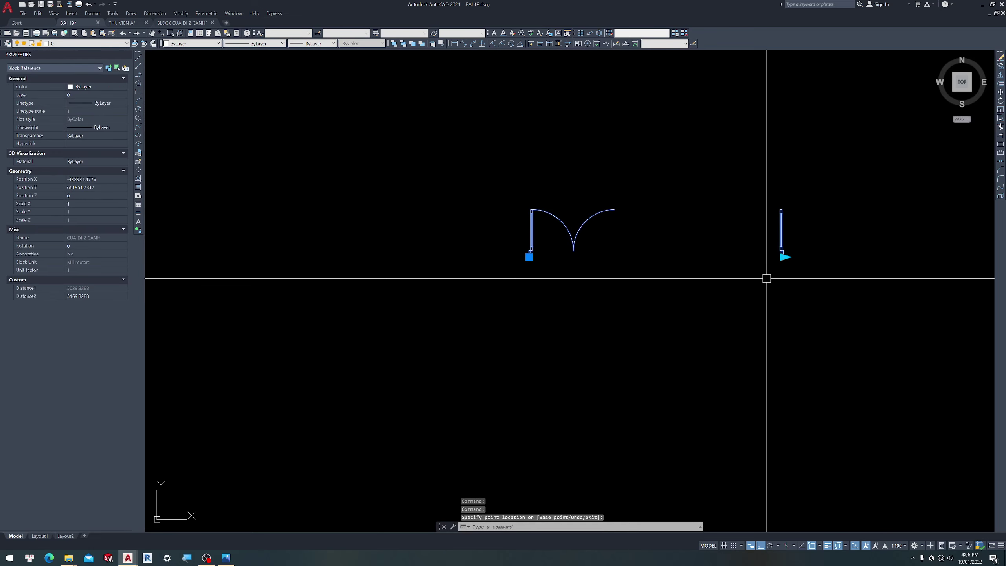
key(ctrl+z)
key(ctrl+z)
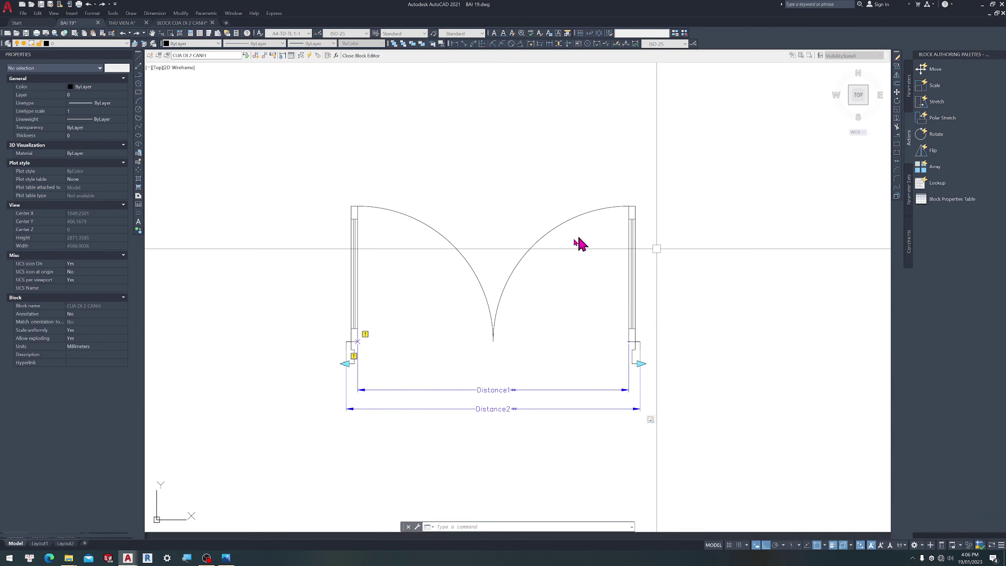
Start a Stretch action on Distance2's right point, framing the upper ends of the door leaves
scroll(360, 337, down, 4)
scroll(432, 333, up, 4)
scroll(530, 378, up, 8)
scroll(648, 358, down, 4)
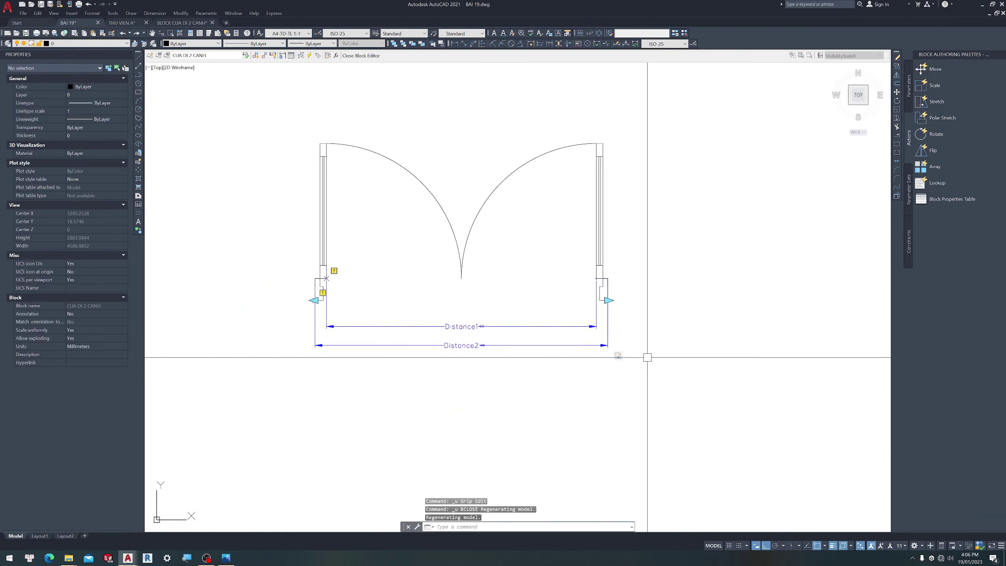
scroll(646, 358, up, 3)
scroll(618, 349, up, 2)
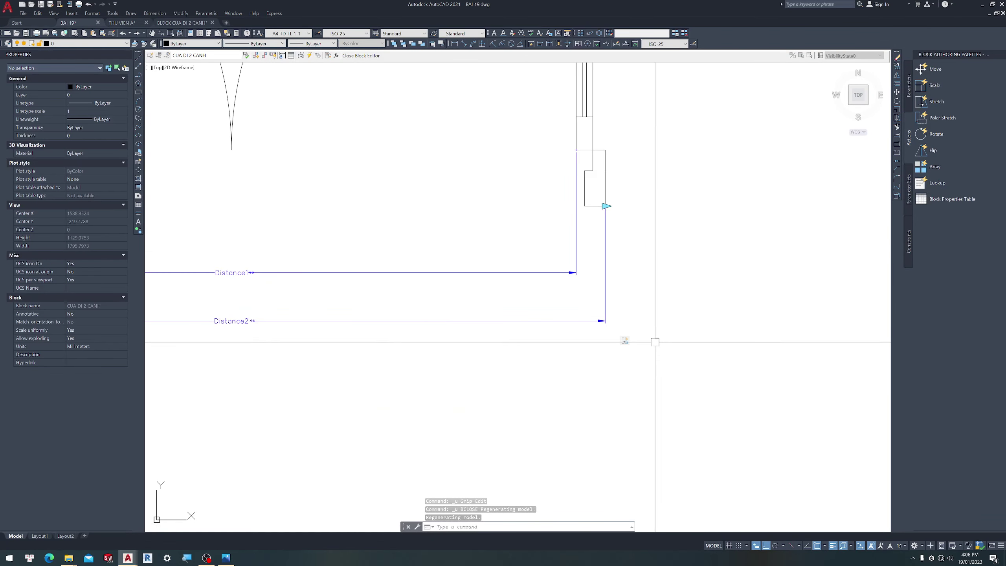
scroll(636, 349, up, 4)
scroll(614, 332, down, 10)
scroll(455, 305, up, 4)
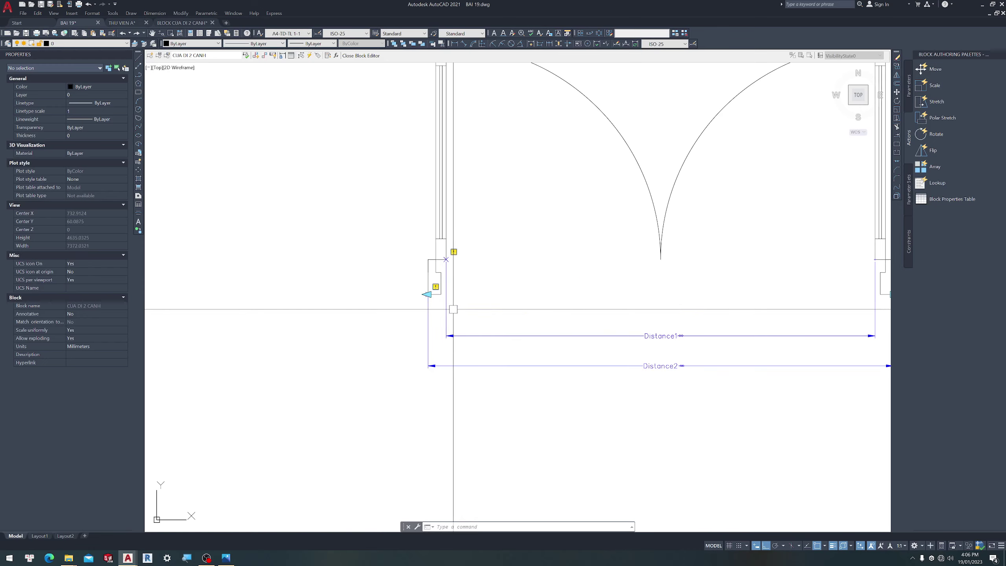
scroll(474, 296, down, 4)
scroll(443, 315, up, 3)
scroll(575, 326, up, 2)
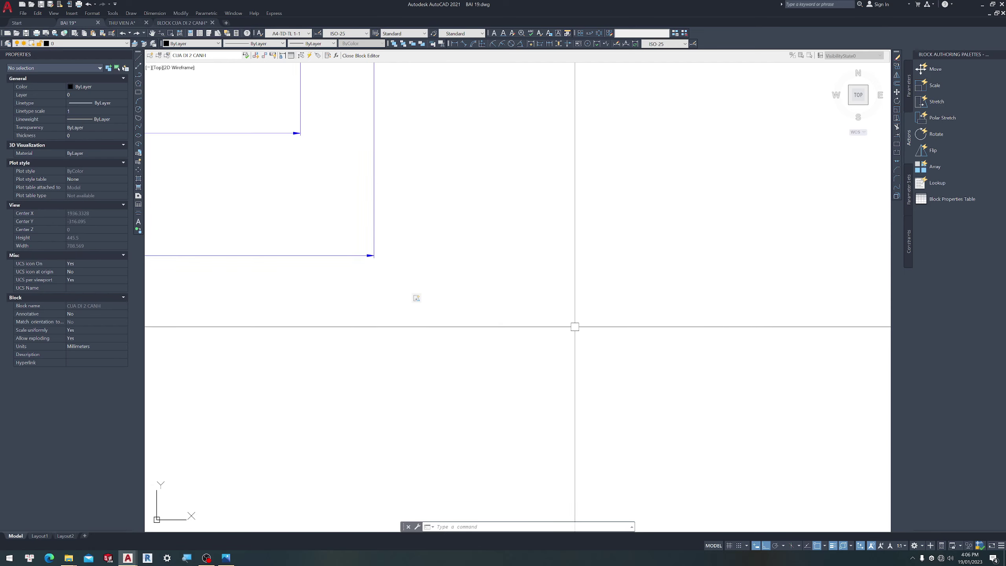
scroll(636, 344, down, 5)
scroll(600, 333, up, 2)
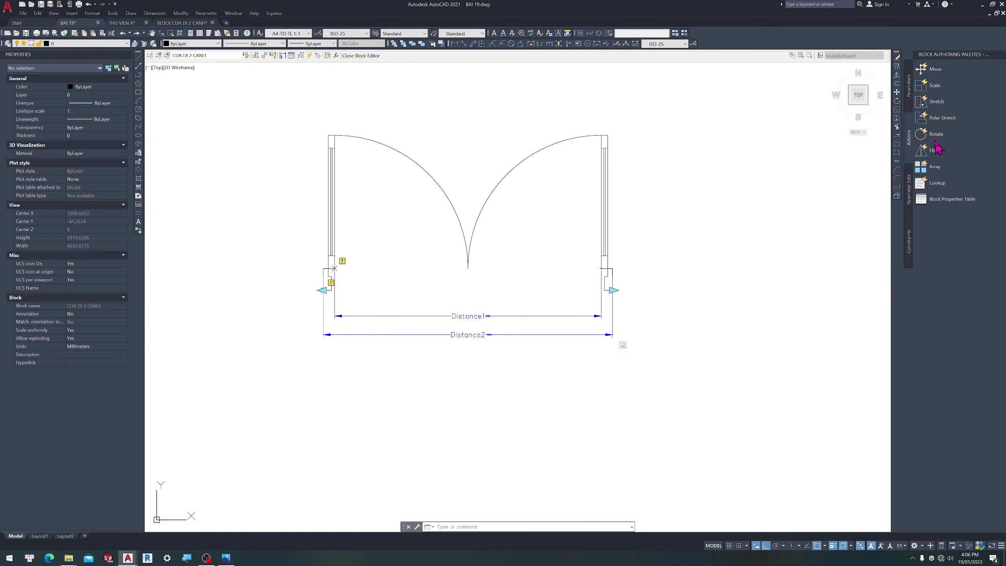
click(936, 104)
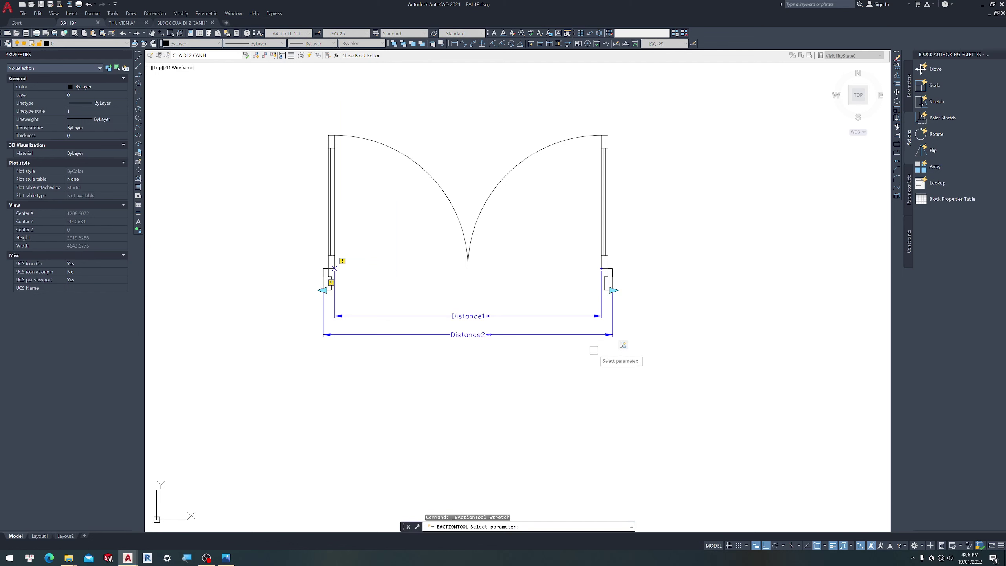
click(596, 335)
click(613, 290)
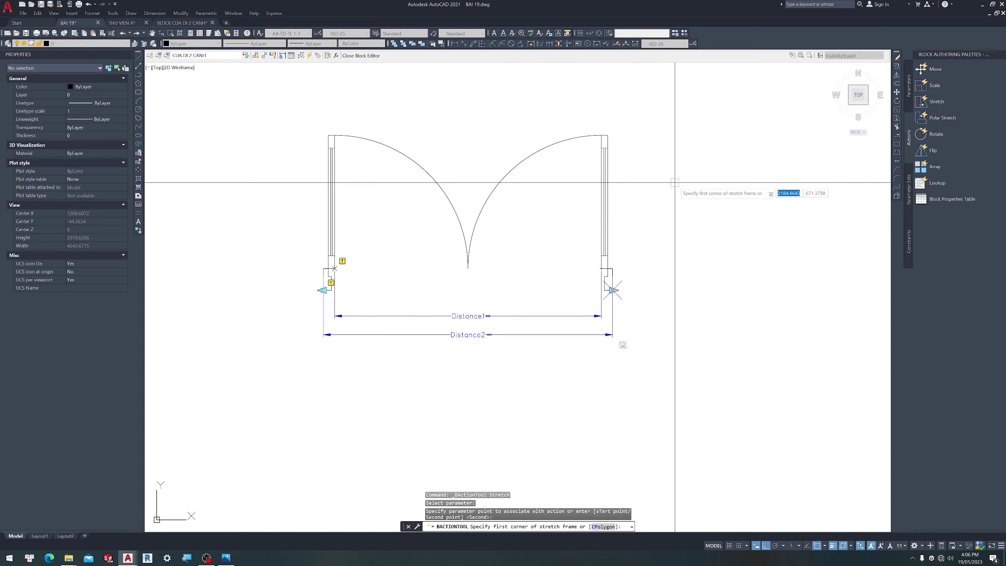
click(686, 183)
click(295, 87)
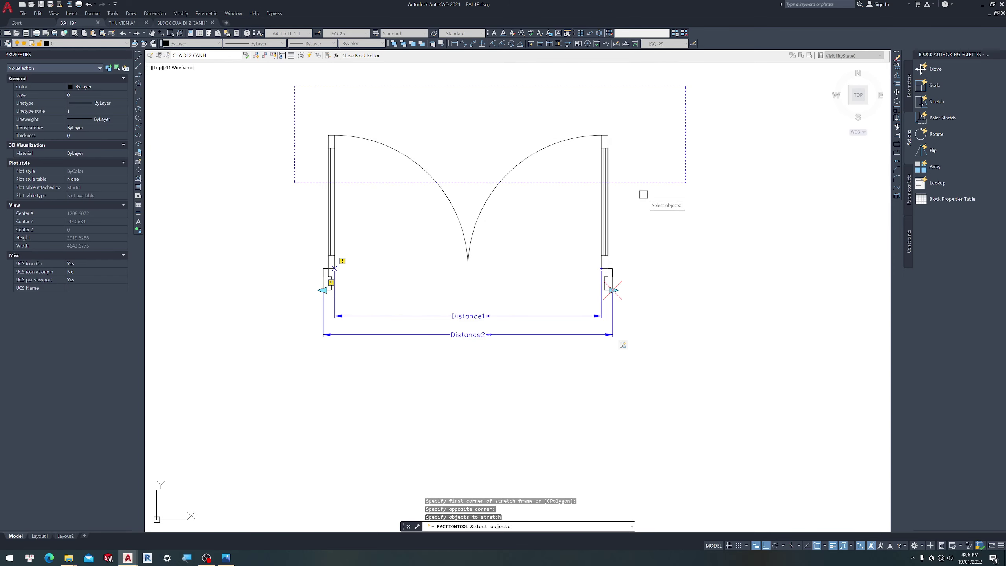
Select the door leaves for the stretch, excluding both swing arcs, and close the Block Editor
click(713, 179)
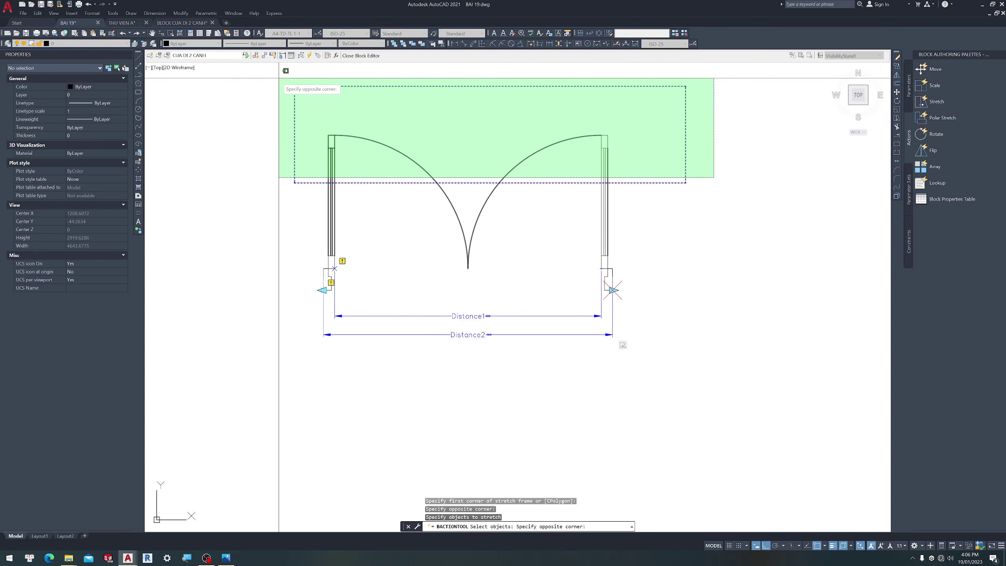
click(281, 81)
shift+click(531, 256)
shift+click(436, 220)
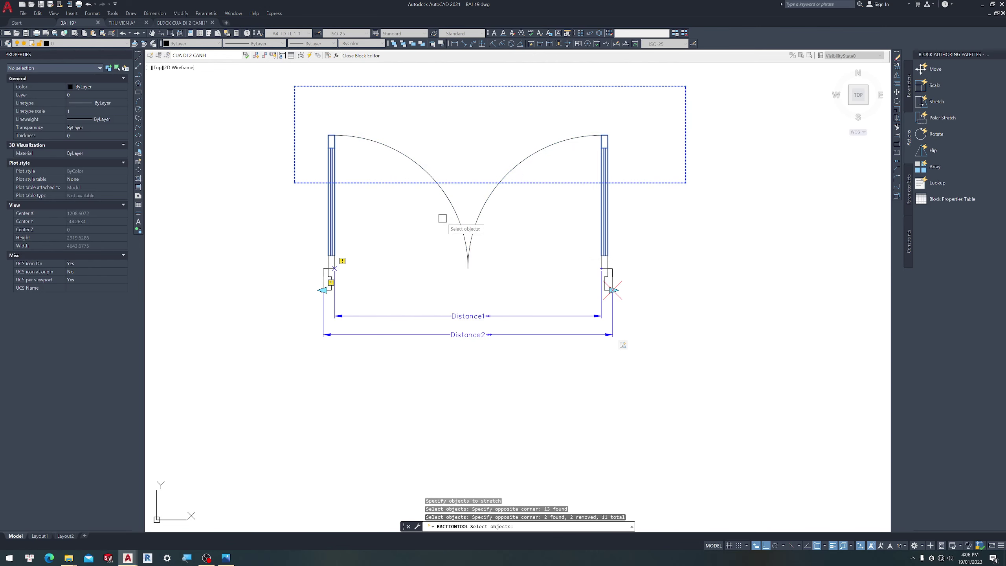
key(Escape)
key(Escape)
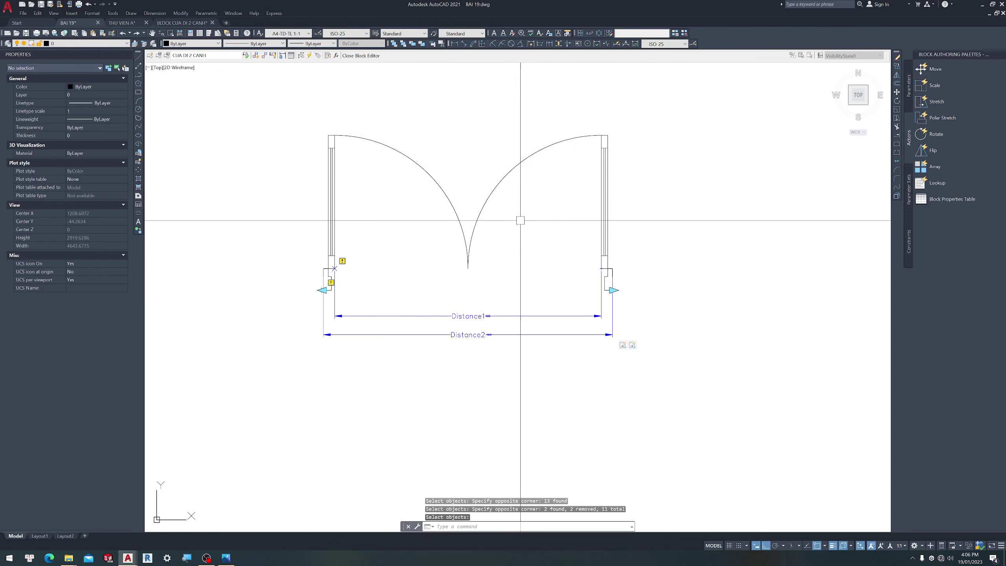
click(359, 55)
click(491, 278)
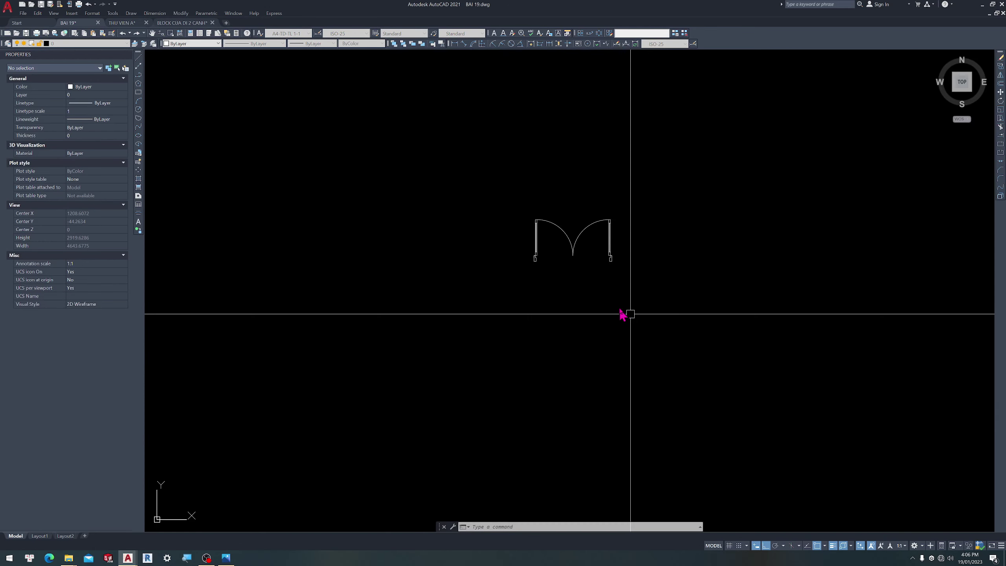
click(608, 247)
scroll(715, 259, up, 6)
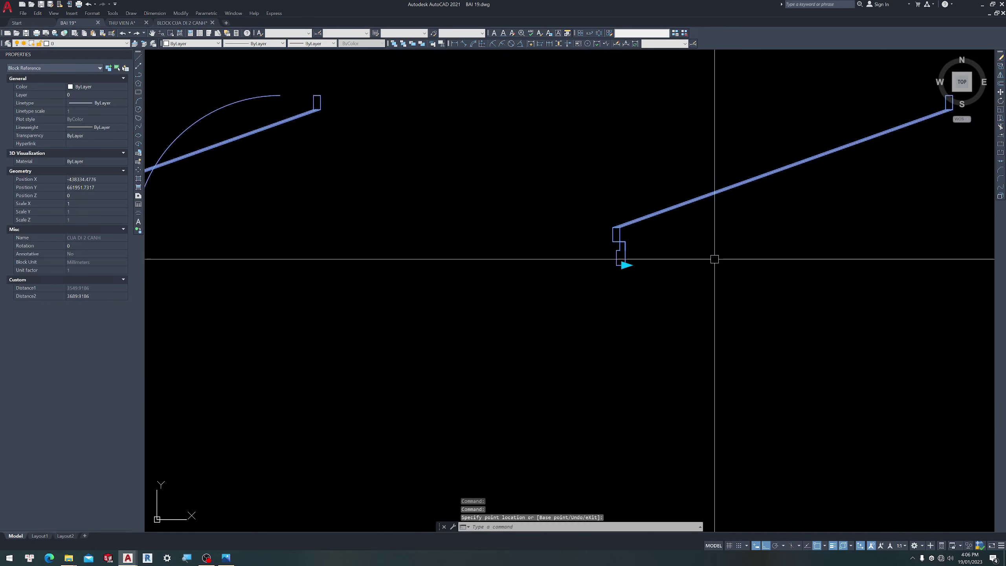
scroll(595, 225, down, 2)
scroll(574, 238, down, 4)
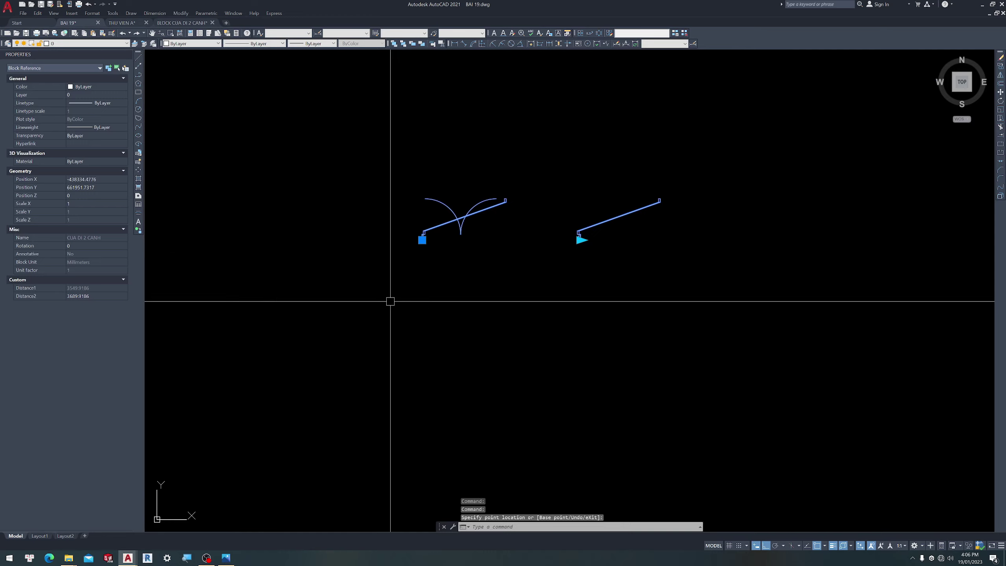
scroll(476, 232, up, 2)
scroll(436, 246, up, 4)
scroll(399, 234, down, 6)
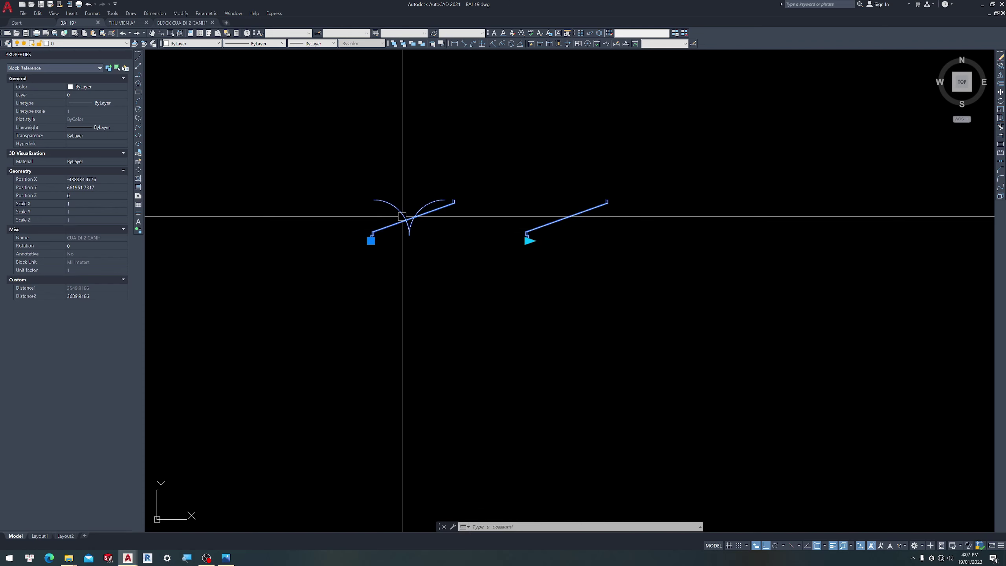
scroll(402, 216, up, 2)
scroll(402, 217, up, 2)
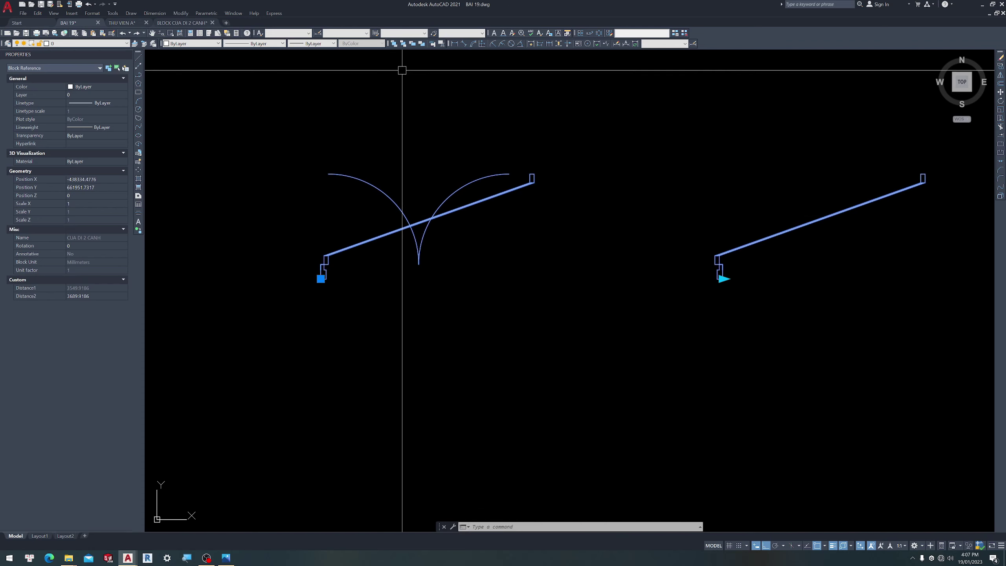
key(ctrl+z)
key(ctrl+z)
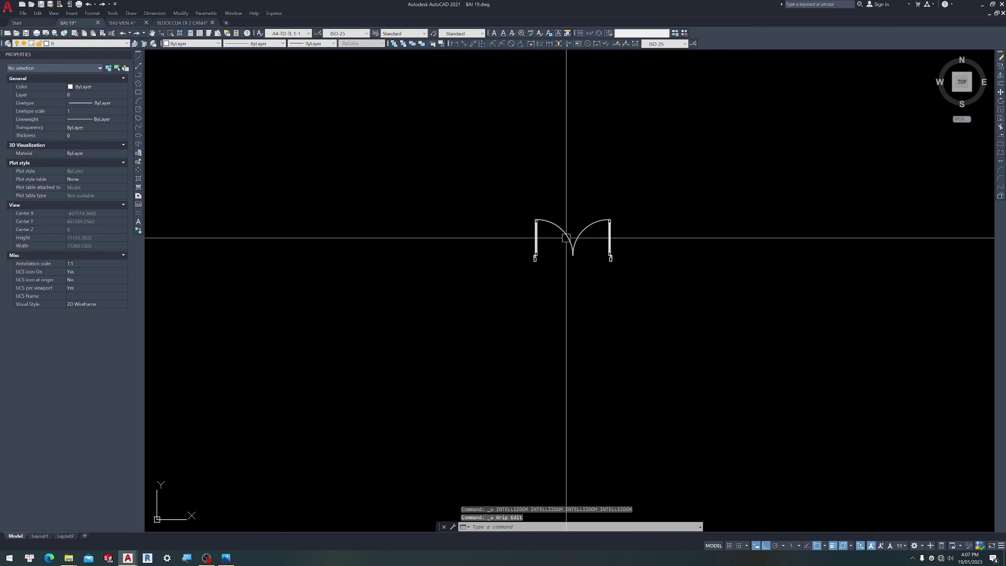
double_click(567, 238)
Set Stretch1's angle offset to 90 in the CUA DI 2 CANH block and save the block
click(395, 289)
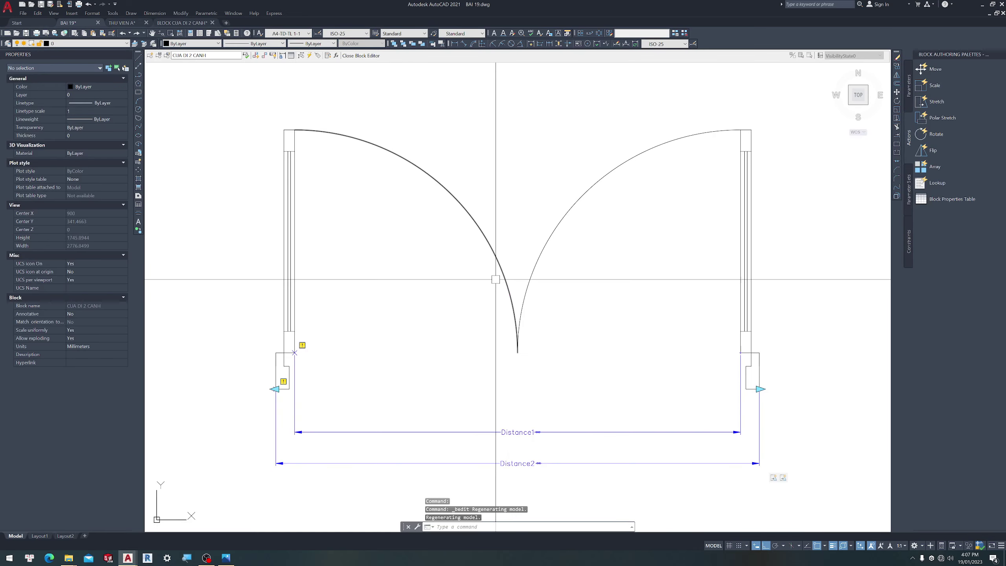
scroll(495, 280, down, 2)
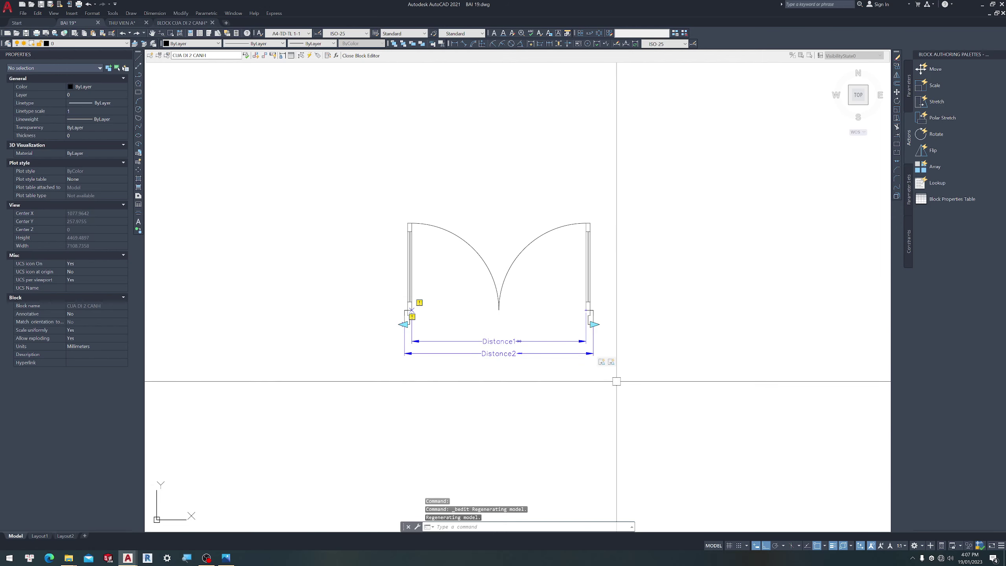
scroll(619, 375, up, 3)
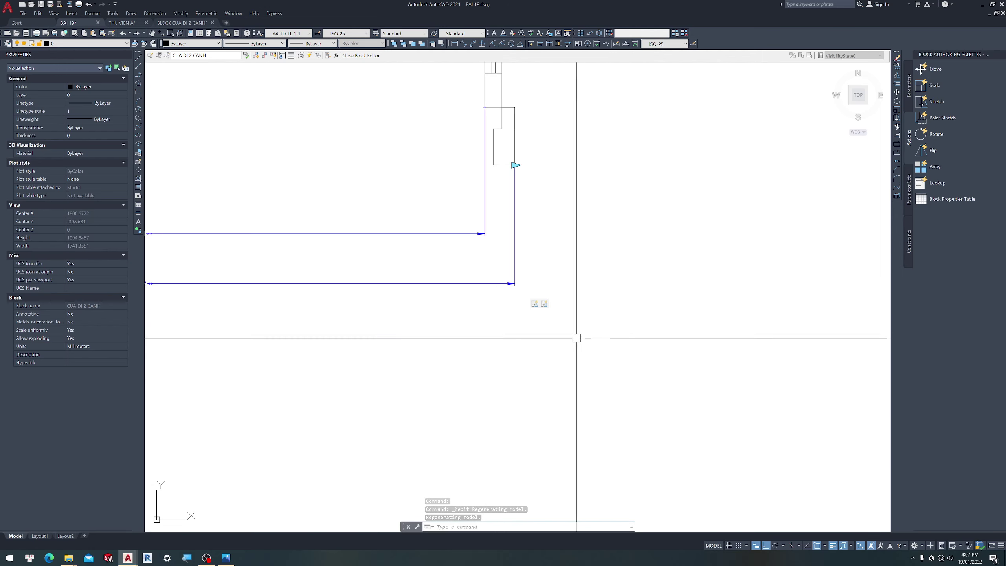
click(547, 313)
scroll(640, 348, down, 3)
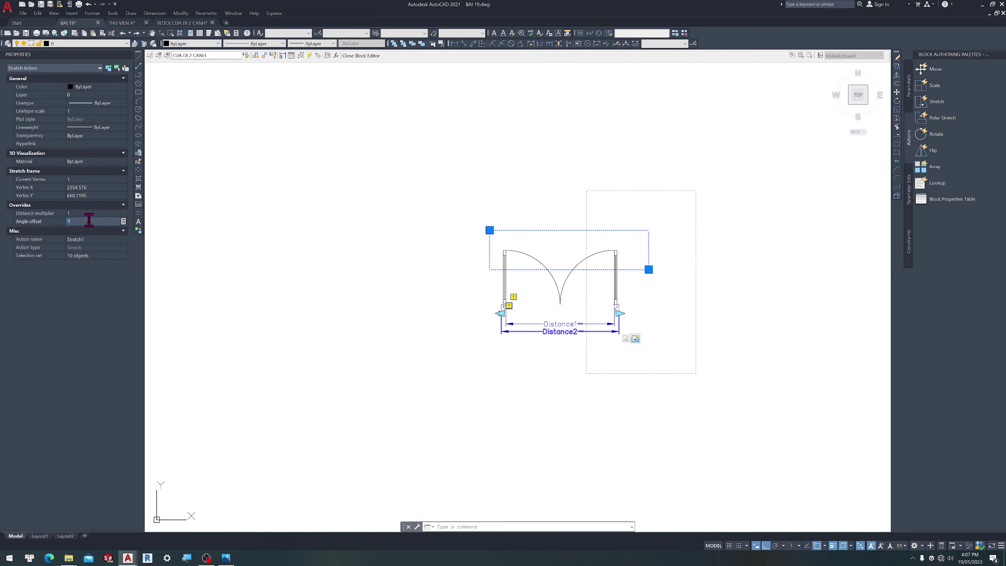
click(361, 57)
click(490, 274)
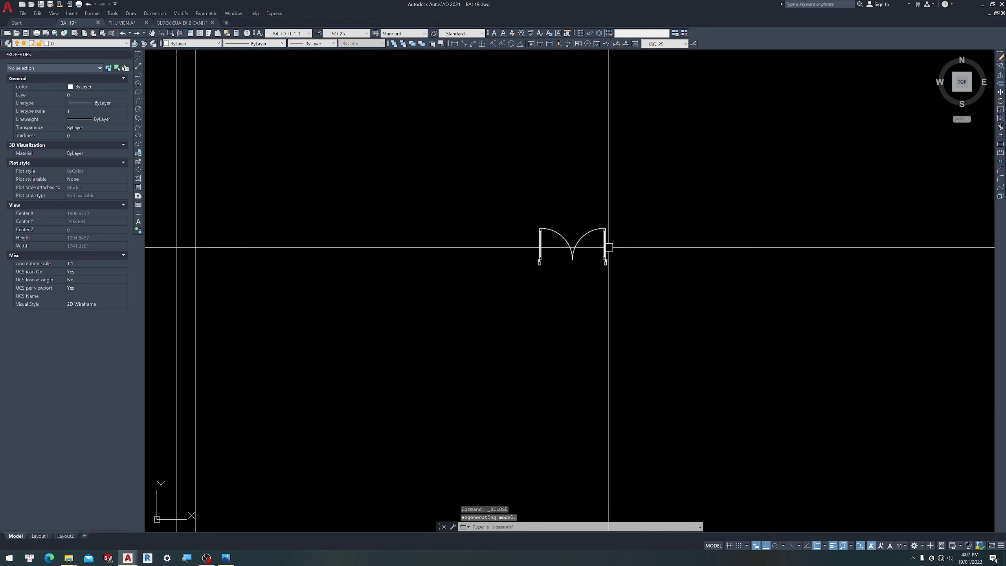
click(539, 286)
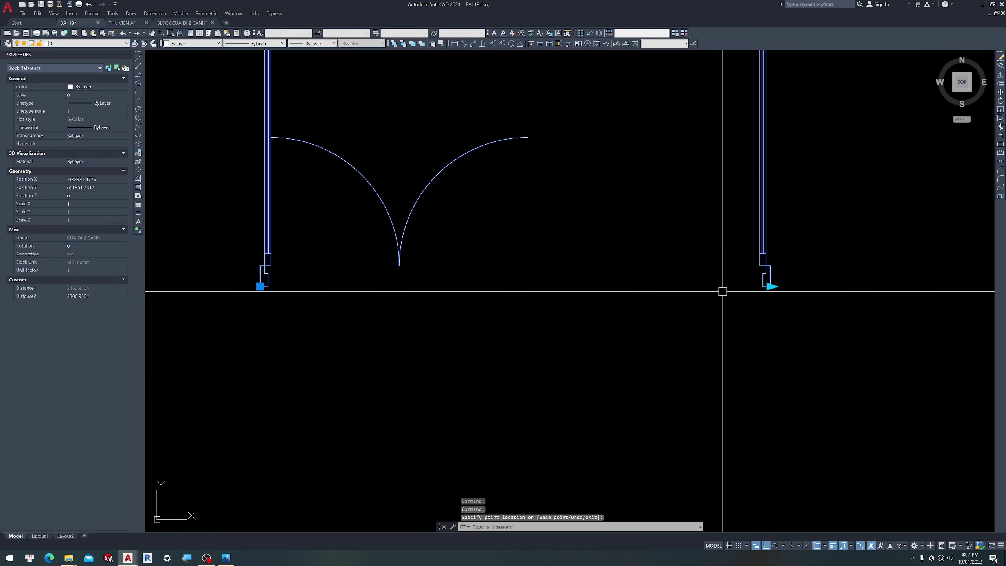
scroll(503, 348, down, 5)
scroll(478, 327, up, 2)
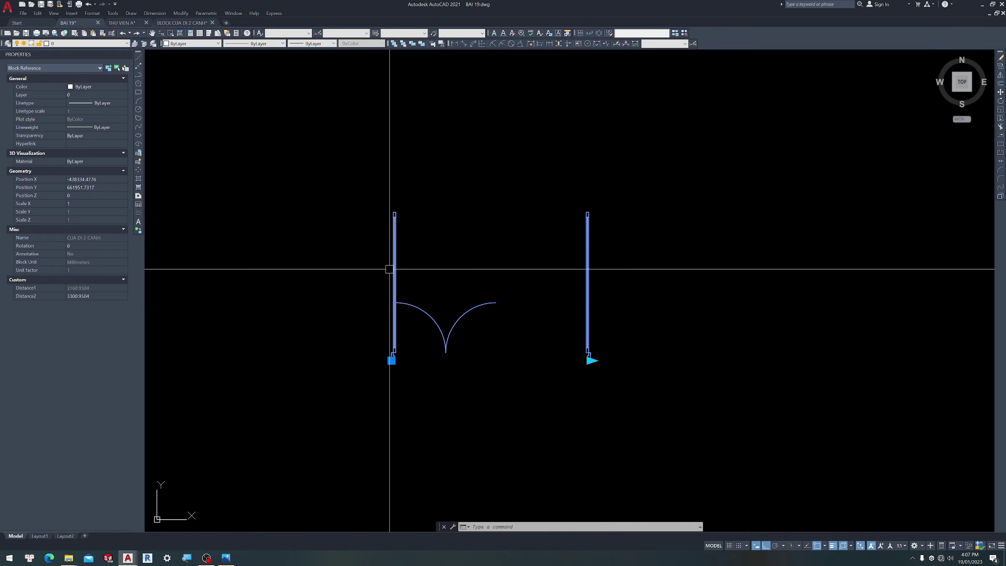
scroll(389, 225, up, 4)
scroll(398, 239, down, 4)
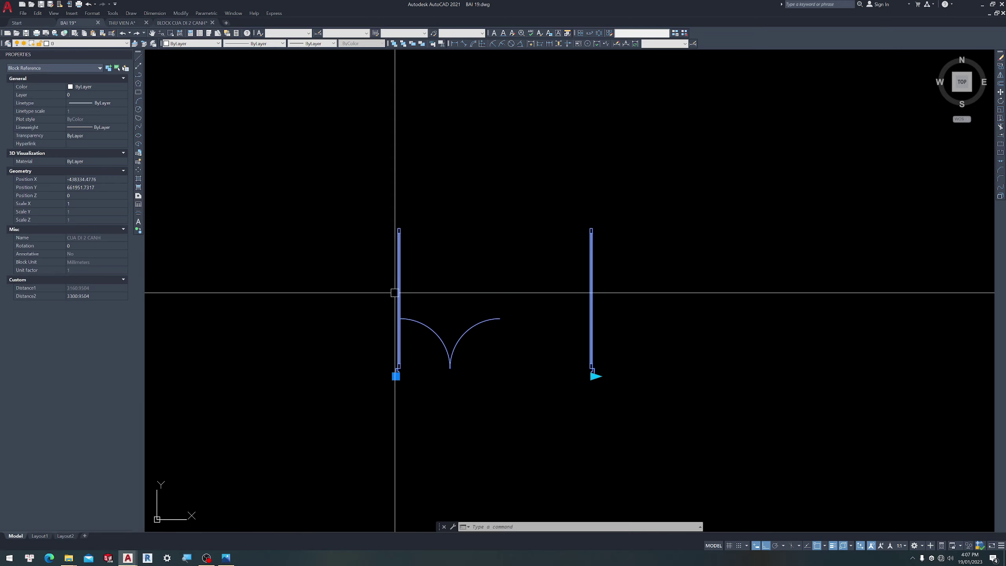
scroll(430, 348, up, 4)
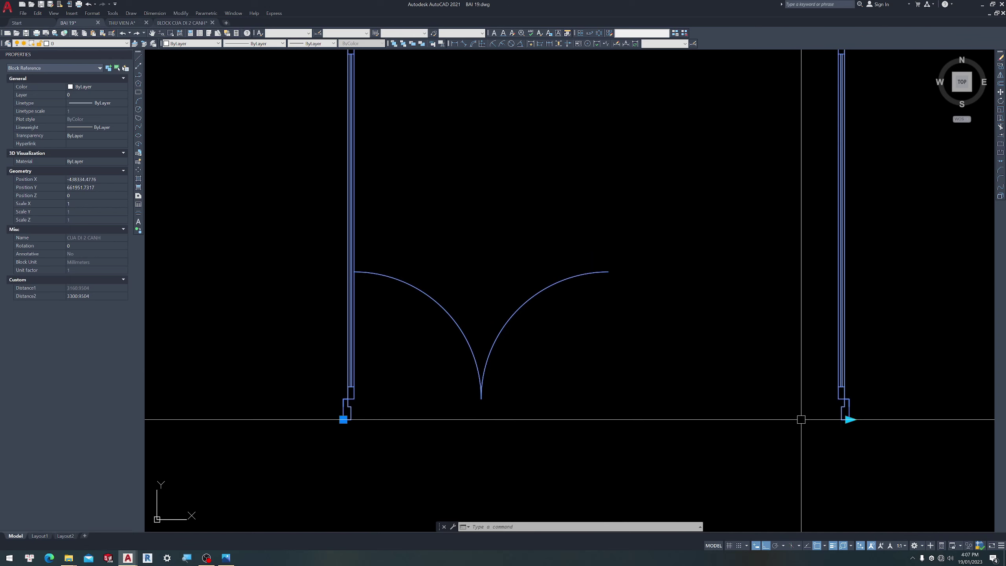
scroll(483, 363, down, 4)
key(ctrl+z)
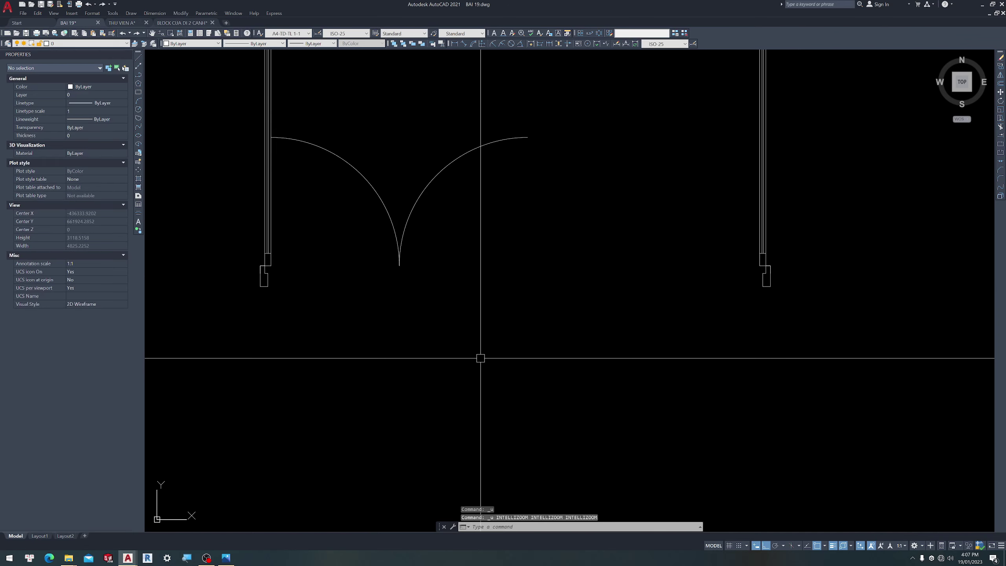
key(ctrl+z)
Reopen CUA DI 2 CANH, change Stretch1's distance multiplier to 0.5, and save the block
double_click(392, 221)
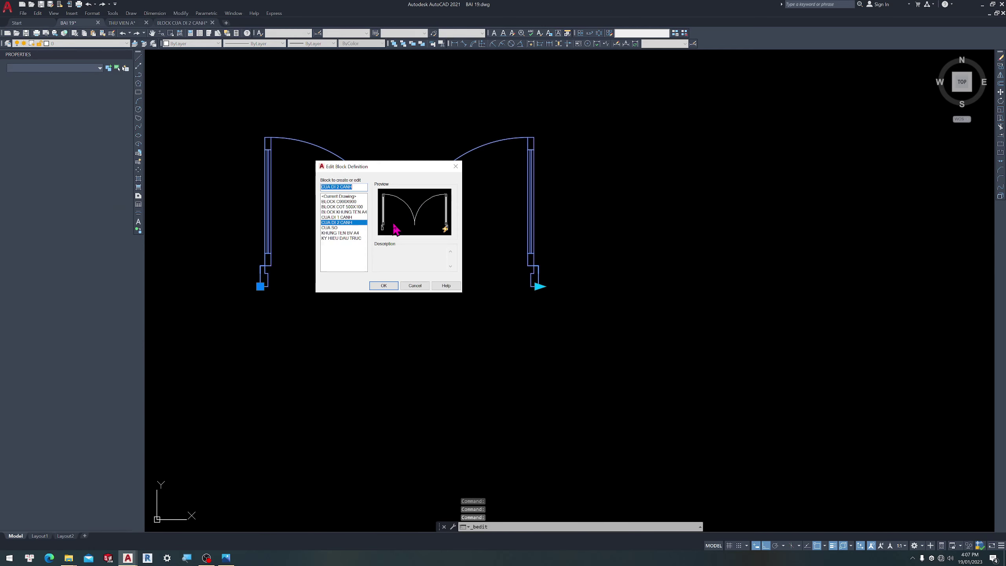
click(396, 289)
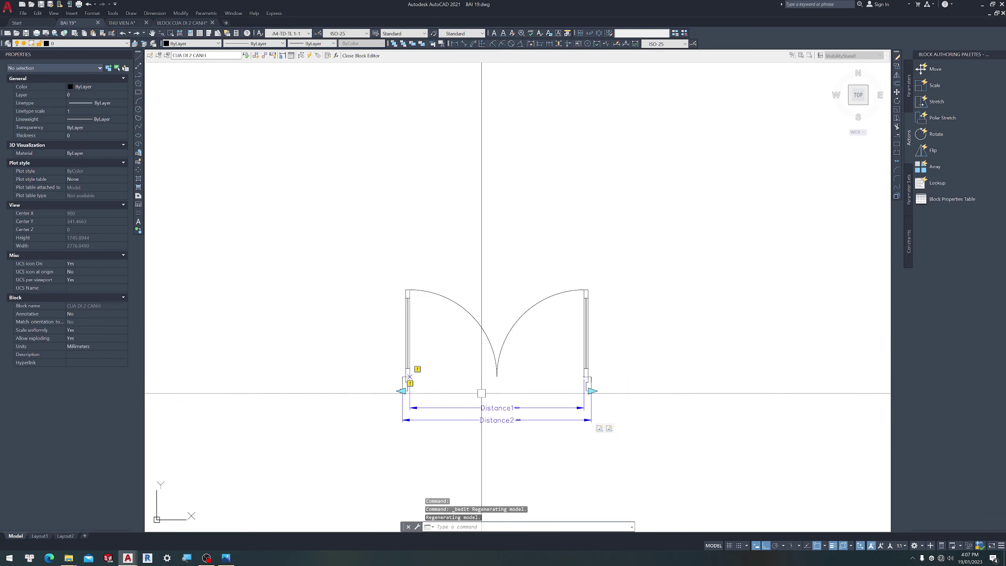
scroll(579, 439, up, 2)
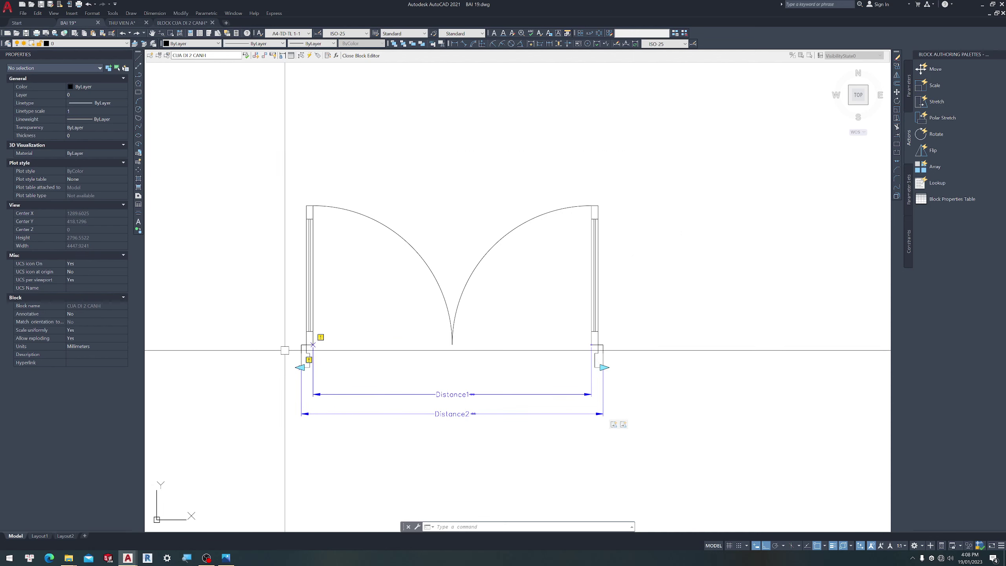
click(624, 423)
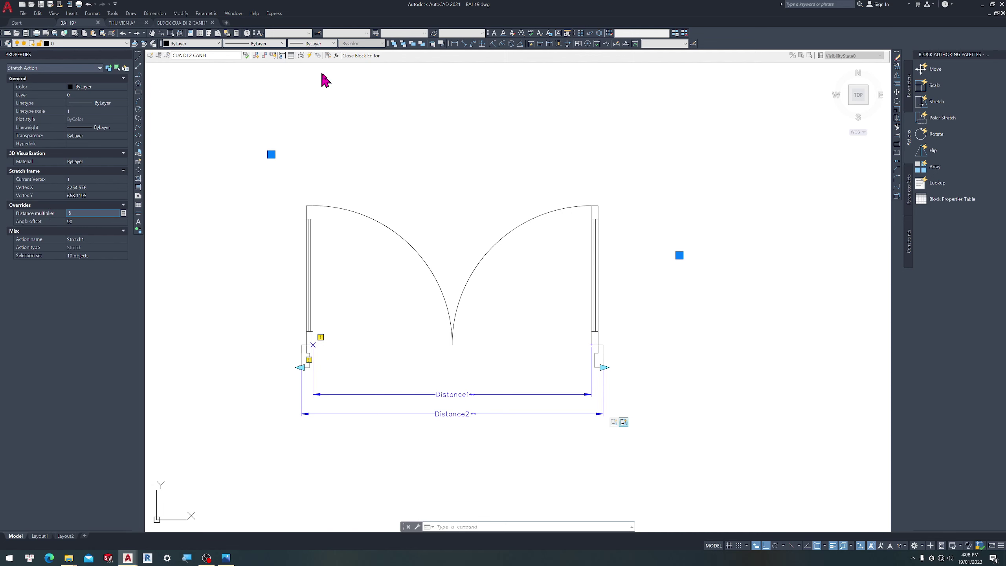
click(349, 63)
click(498, 271)
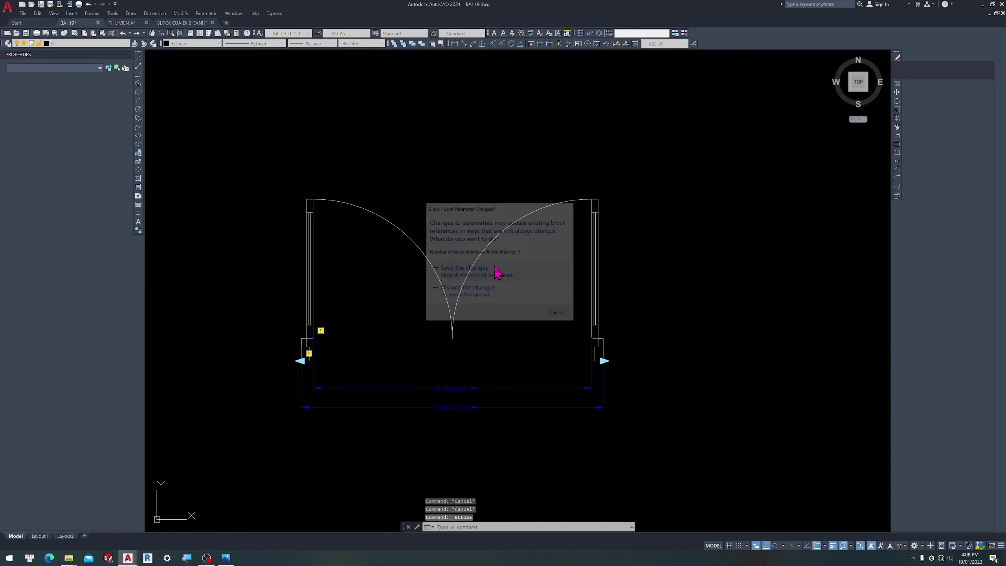
click(537, 240)
click(540, 285)
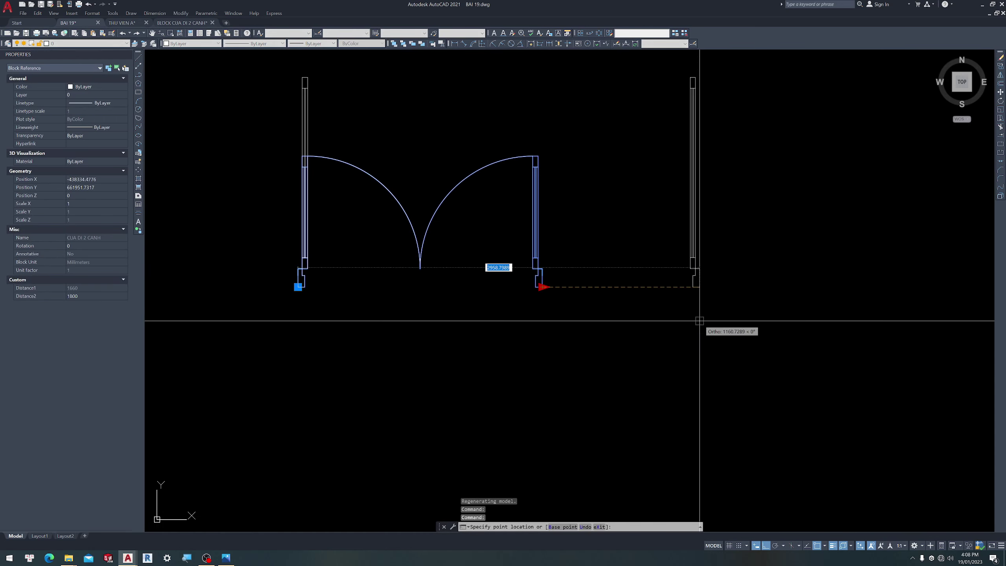
scroll(444, 332, down, 2)
key(ctrl+z)
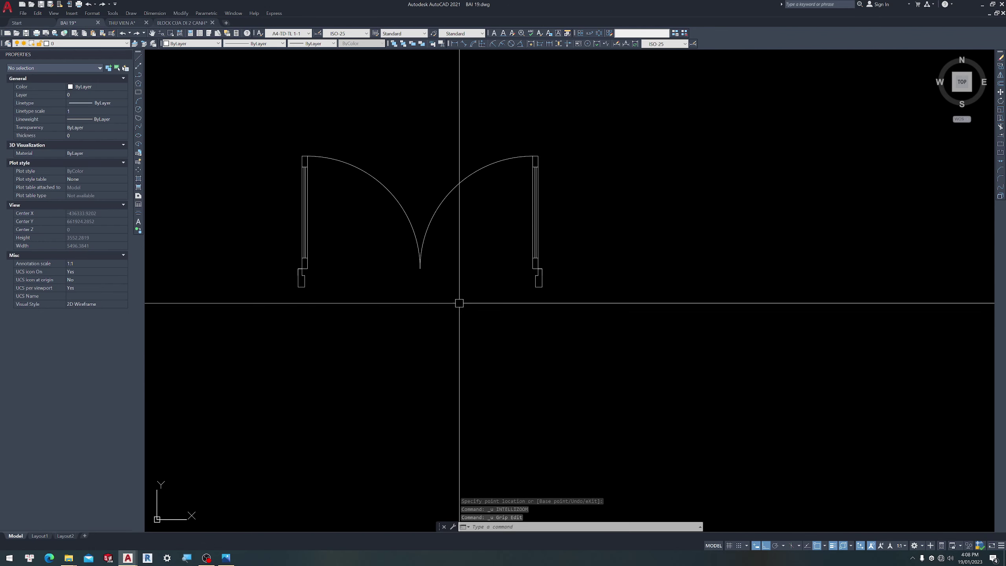
scroll(386, 268, up, 4)
drag(387, 268, 373, 242)
scroll(462, 356, down, 6)
scroll(462, 356, up, 4)
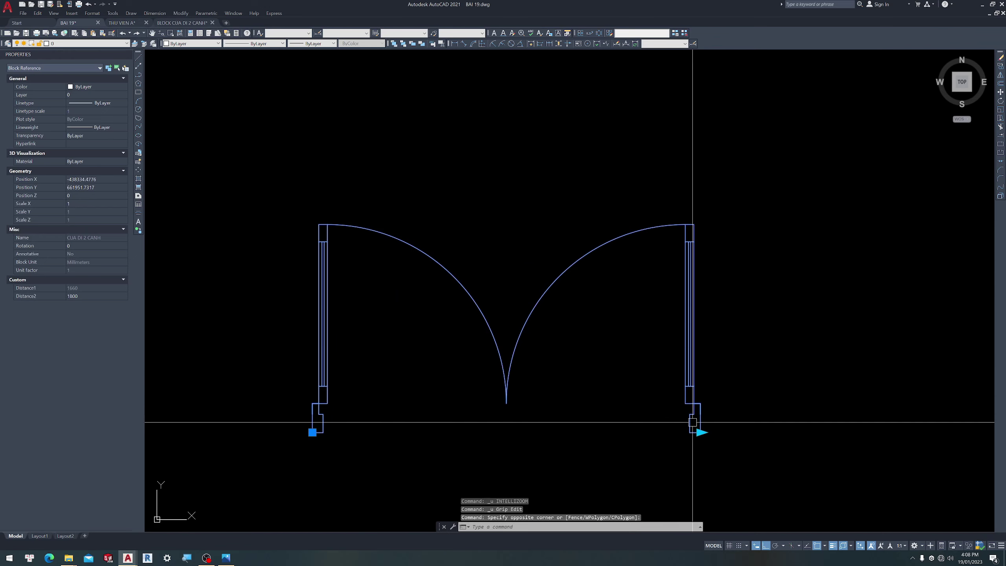
click(702, 432)
click(828, 432)
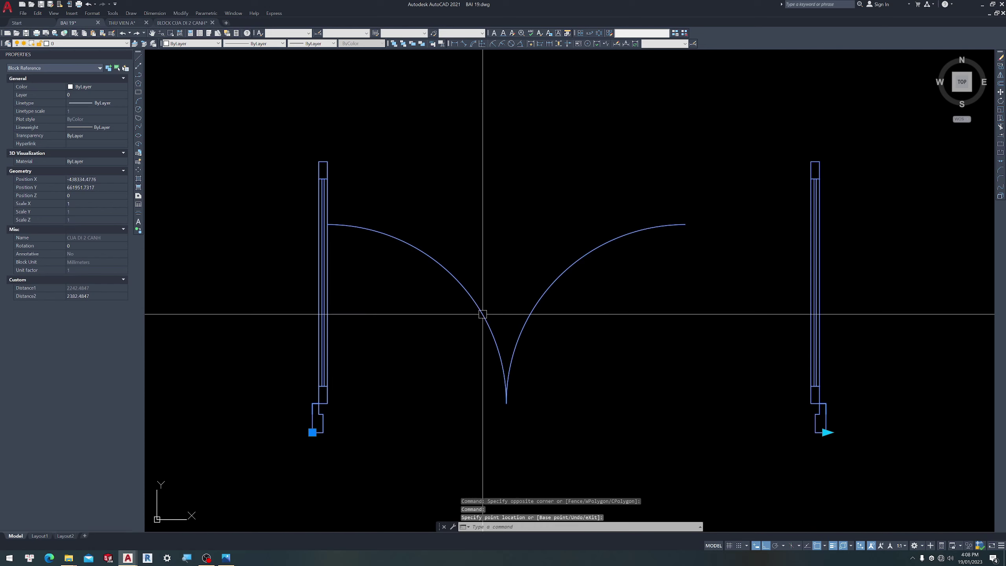
key(ctrl+z)
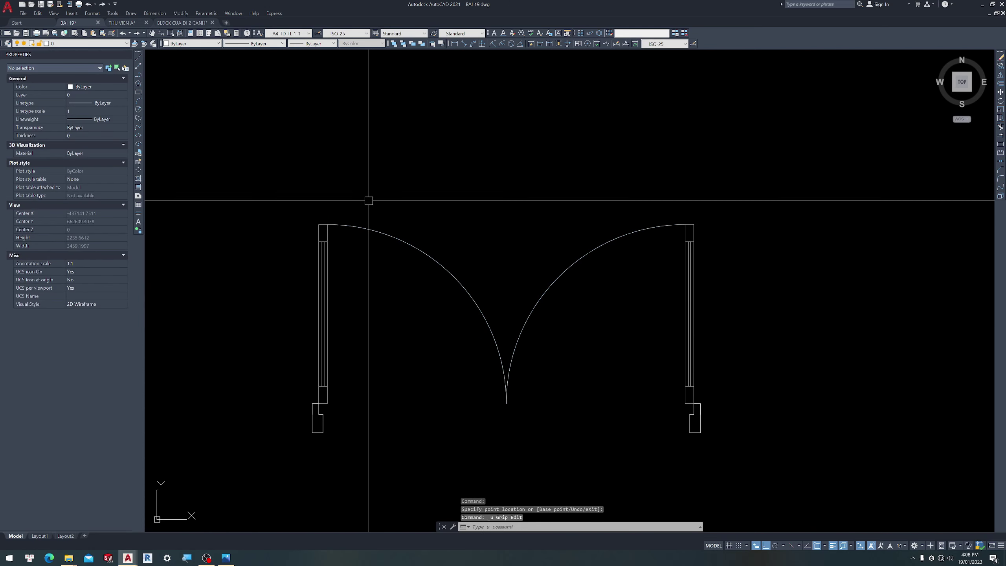
Open the CUA DI 2 CANH block definition in the Block Editor
double_click(370, 227)
click(383, 286)
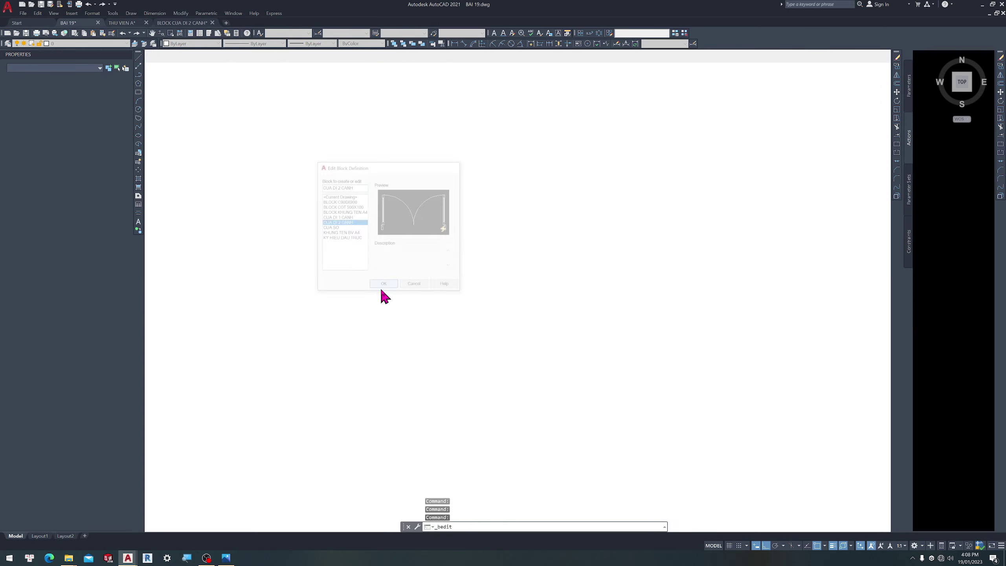
scroll(403, 291, up, 5)
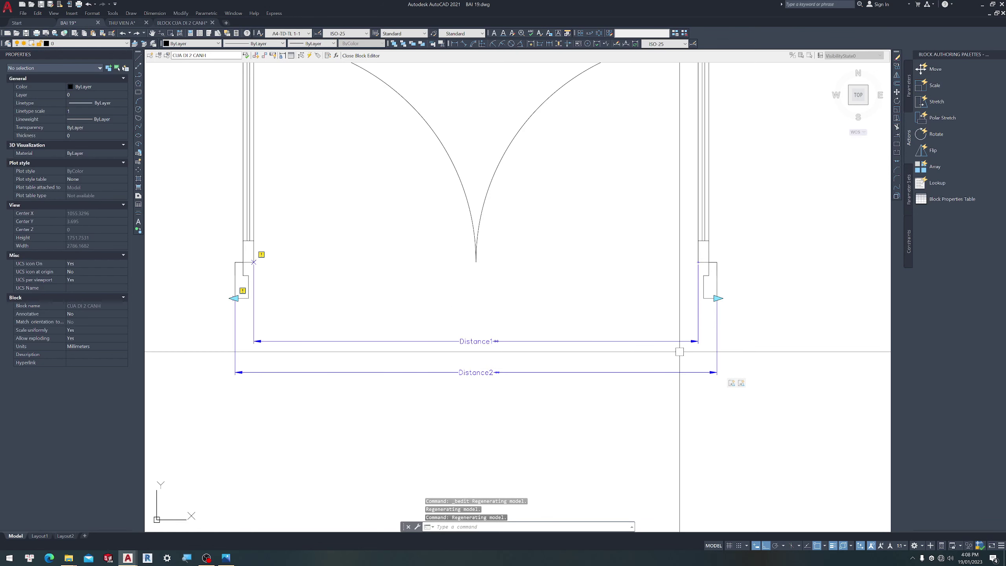
scroll(426, 324, down, 6)
scroll(469, 330, up, 2)
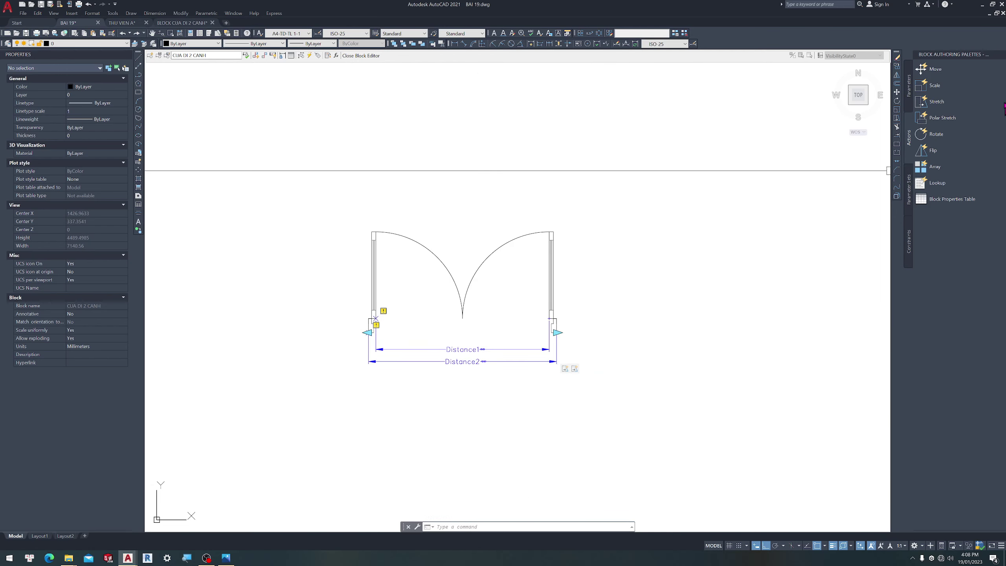
Add a Scale action on Distance2 covering both door arcs, then save the block
click(908, 80)
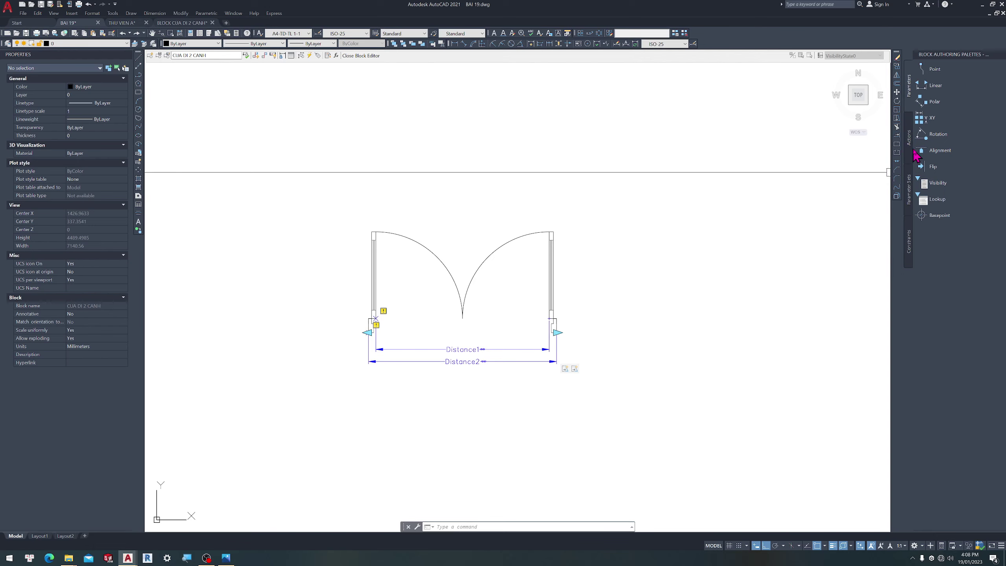
click(910, 137)
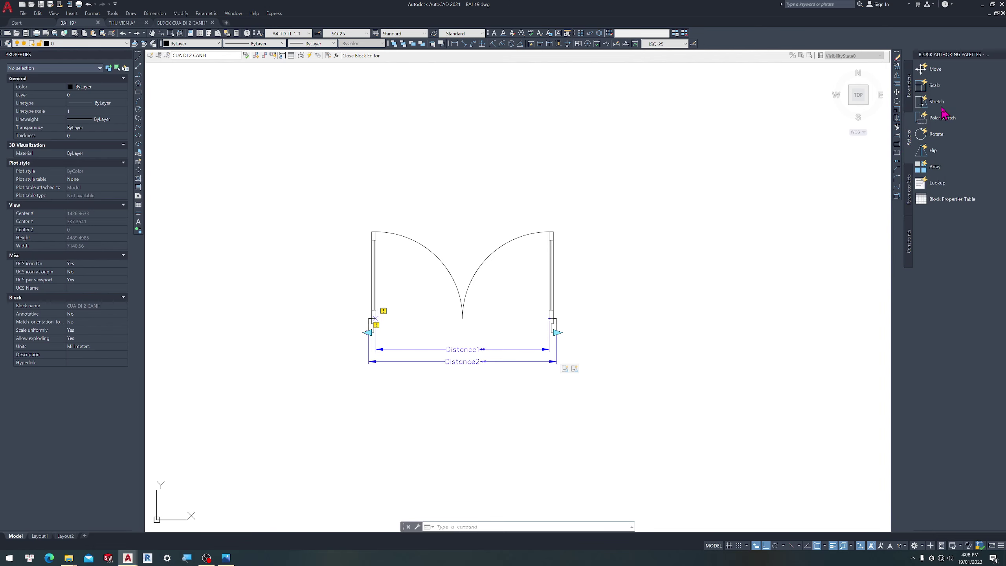
click(936, 86)
scroll(367, 331, up, 4)
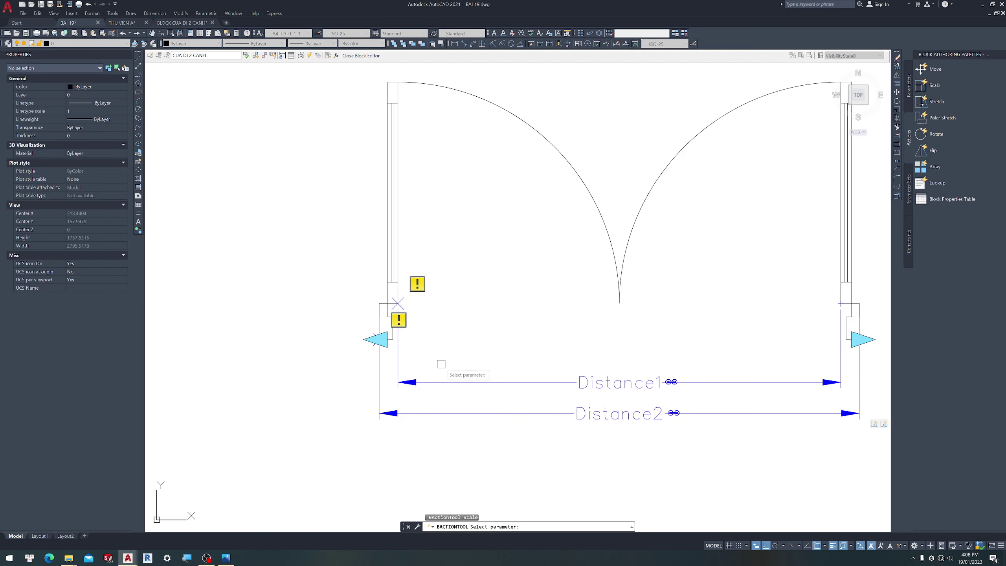
scroll(293, 357, down, 4)
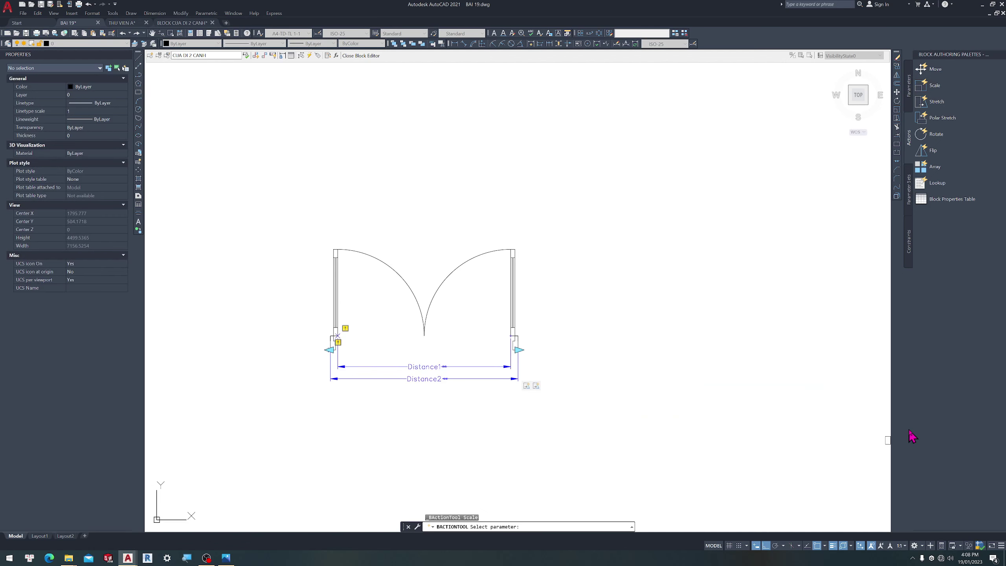
click(513, 374)
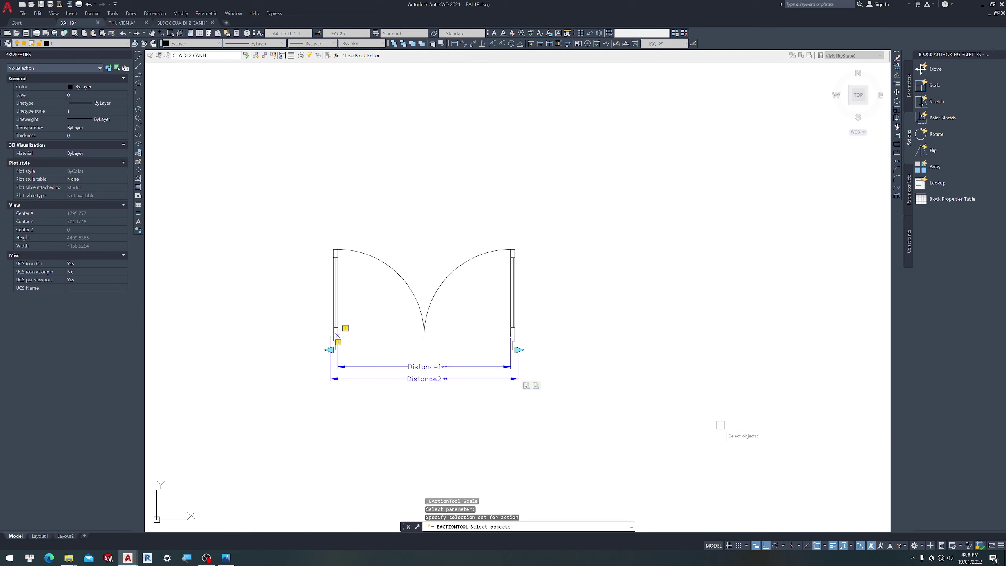
scroll(414, 301, up, 2)
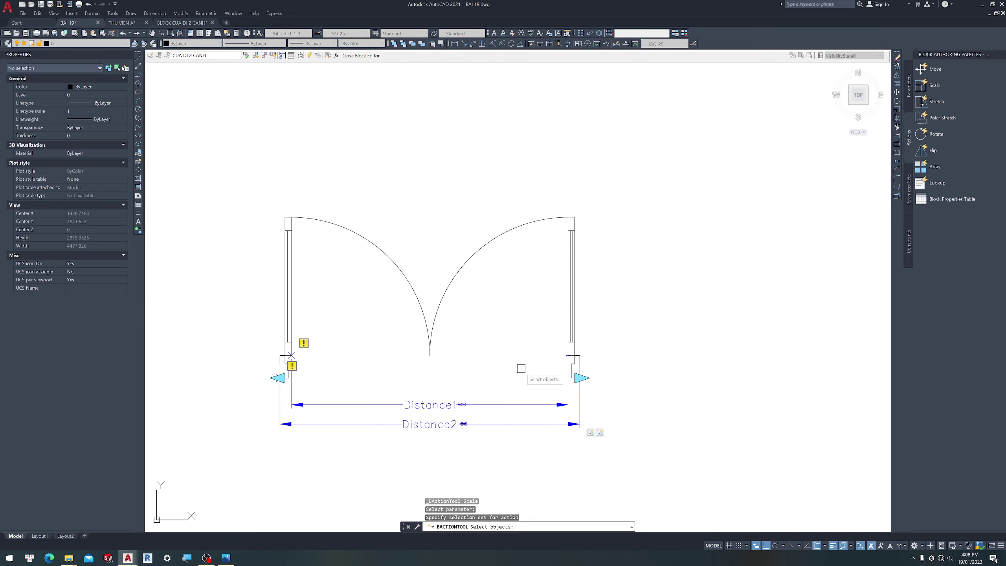
drag(521, 366, 388, 291)
key(Return)
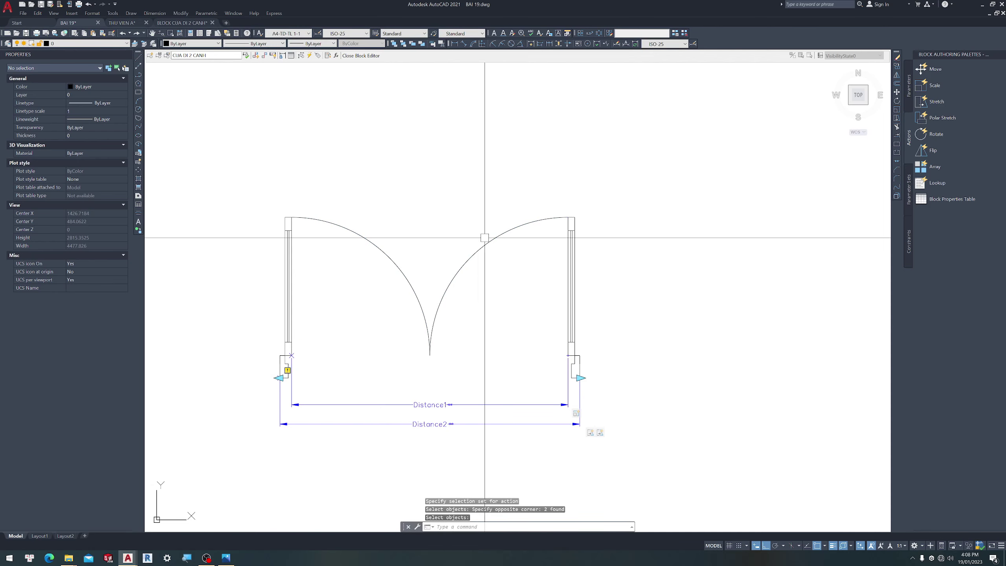
click(361, 56)
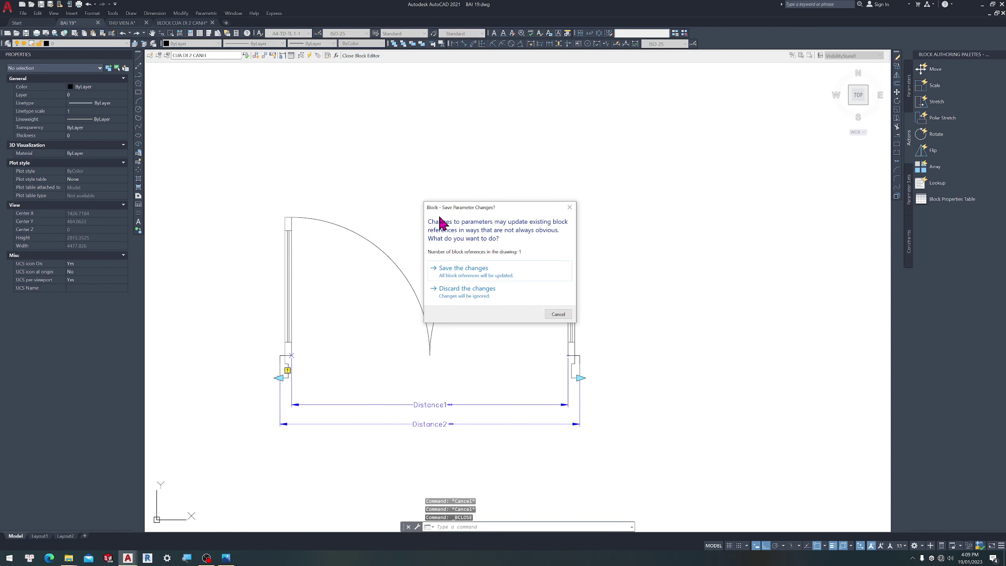
click(451, 282)
Trial-widen the door block by its right grip, then undo the stretch
click(677, 344)
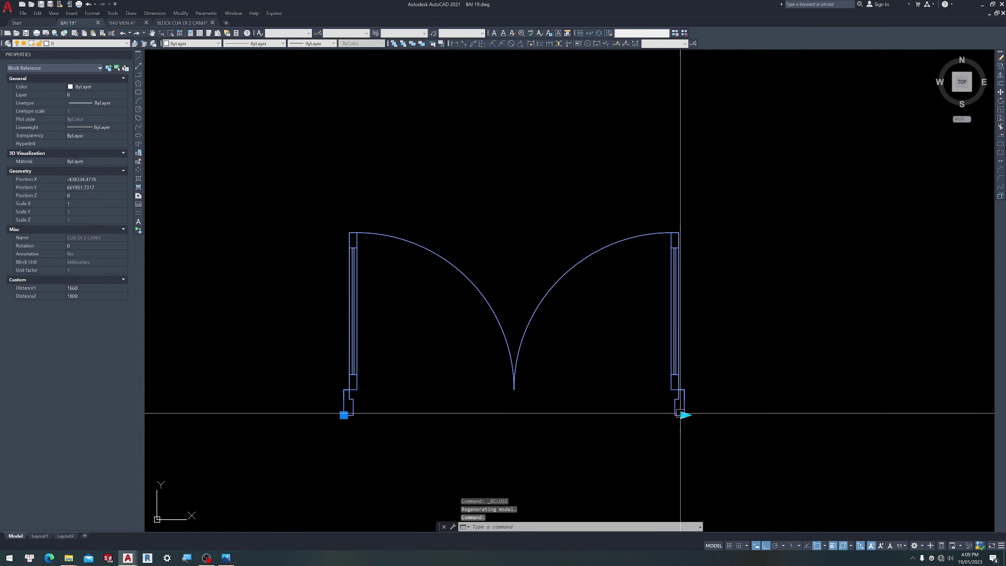
click(685, 414)
click(876, 427)
scroll(335, 346, down, 2)
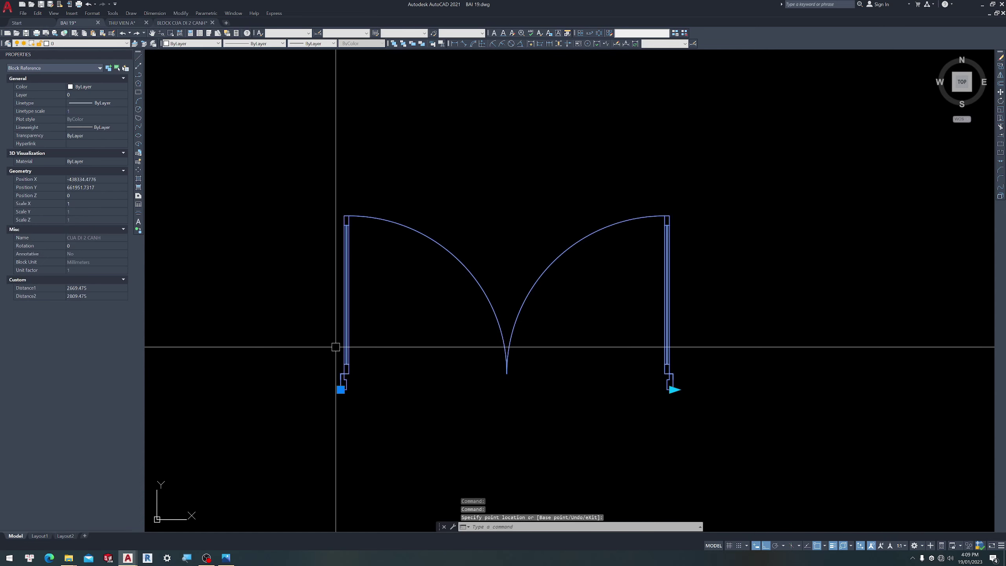
key(ctrl+z)
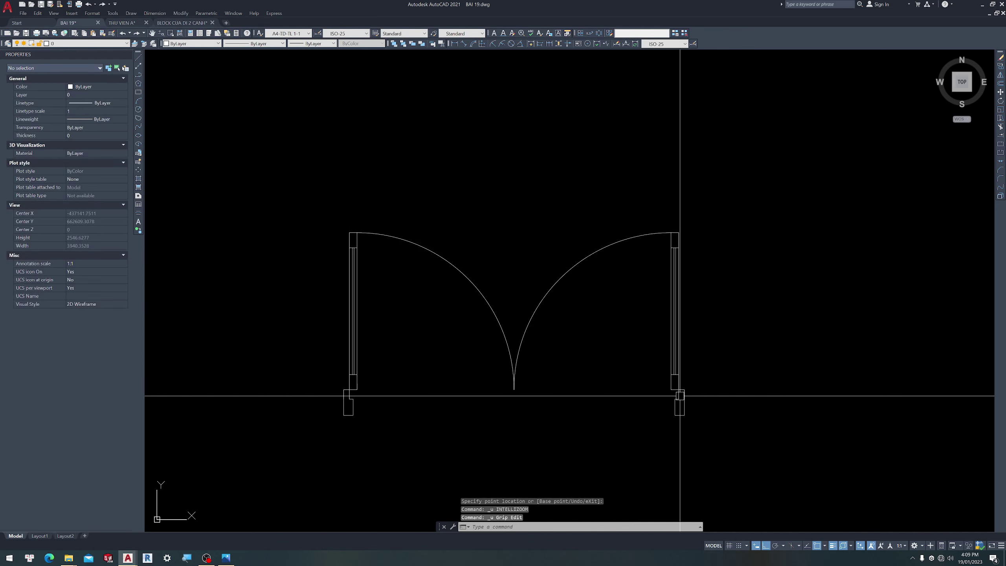
Stretch the door narrower so Distance1 reads 1381.3339 and Distance2 1521.3339
click(674, 387)
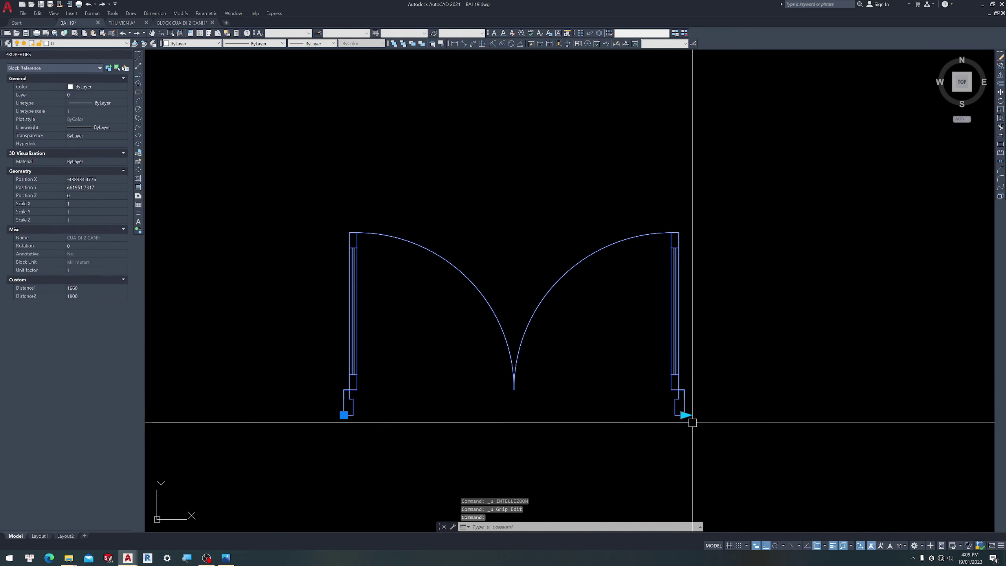
click(689, 415)
click(920, 415)
click(921, 413)
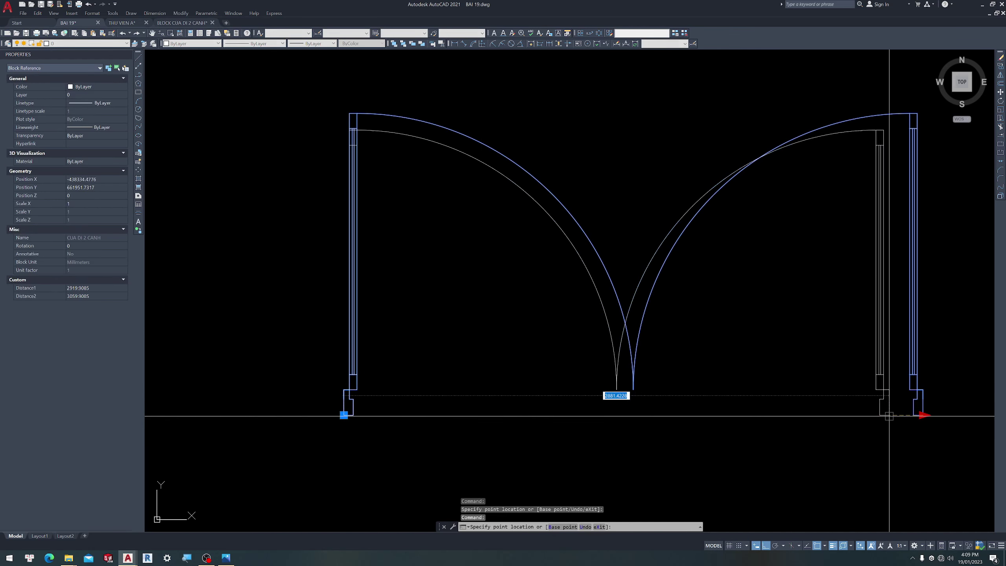
click(632, 435)
scroll(366, 287, down, 3)
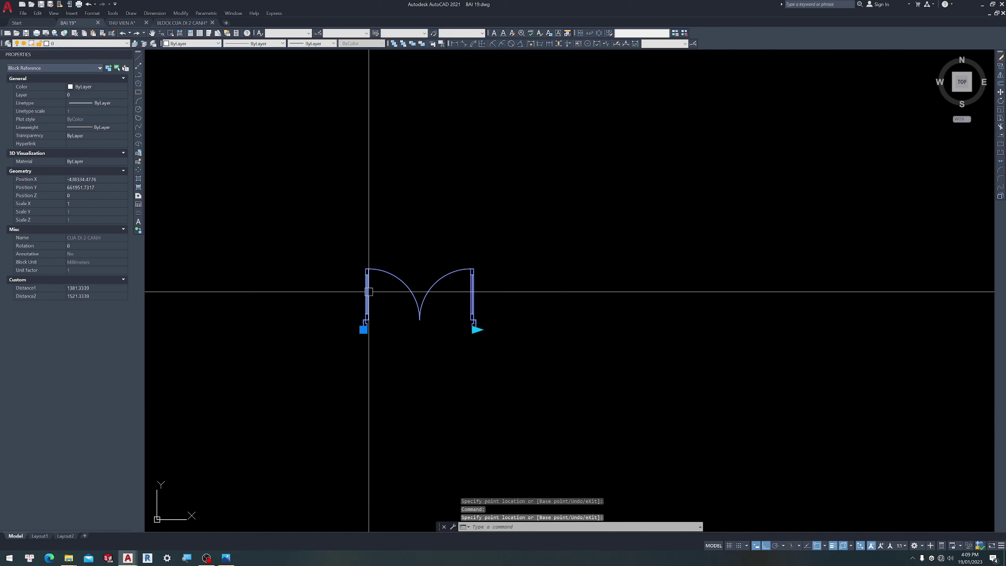
Set Distance1's Chain Actions to No in the CUA DI 2 CANH block and save it
double_click(409, 289)
click(379, 285)
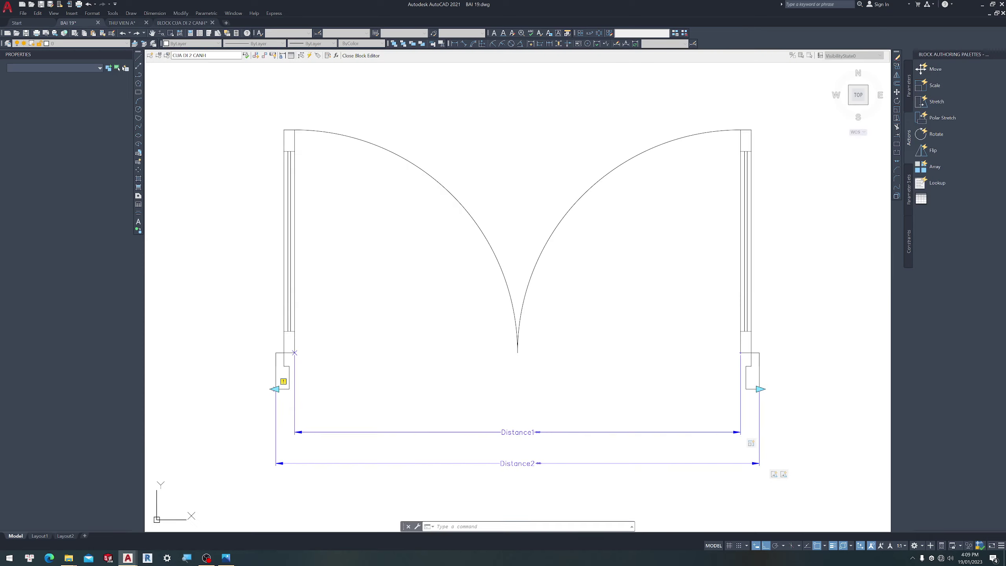
click(562, 432)
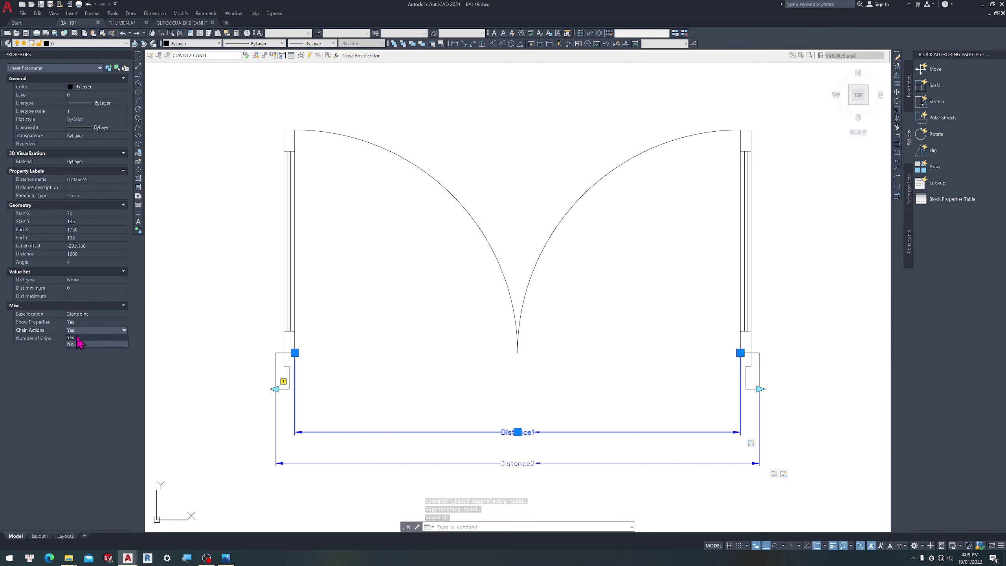
click(71, 344)
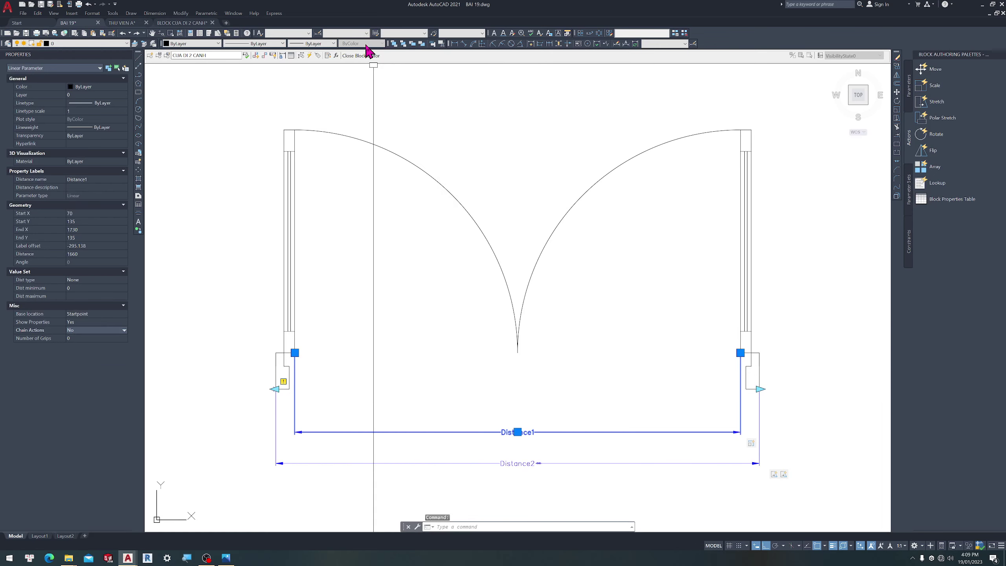
click(361, 56)
click(509, 283)
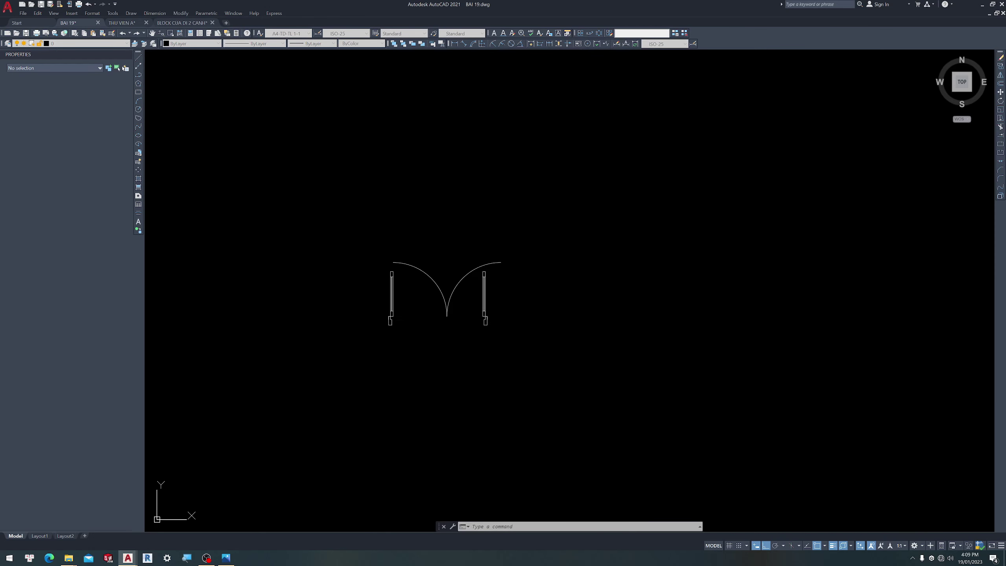
Undo the recent door edits and narrow the door by pulling its right grip left
double_click(485, 298)
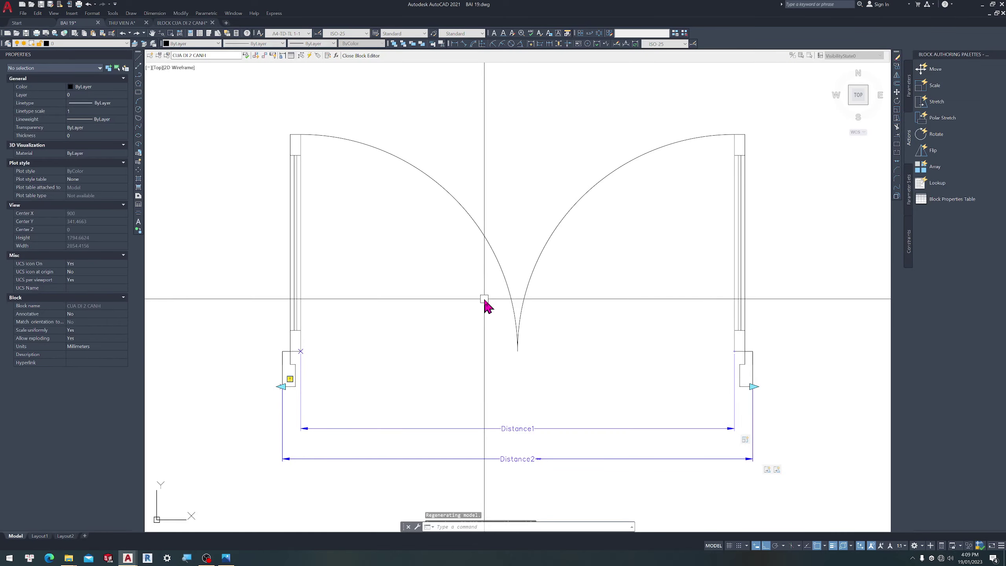
key(ctrl+z)
key(ctrl+z)
key(ctrl+z)
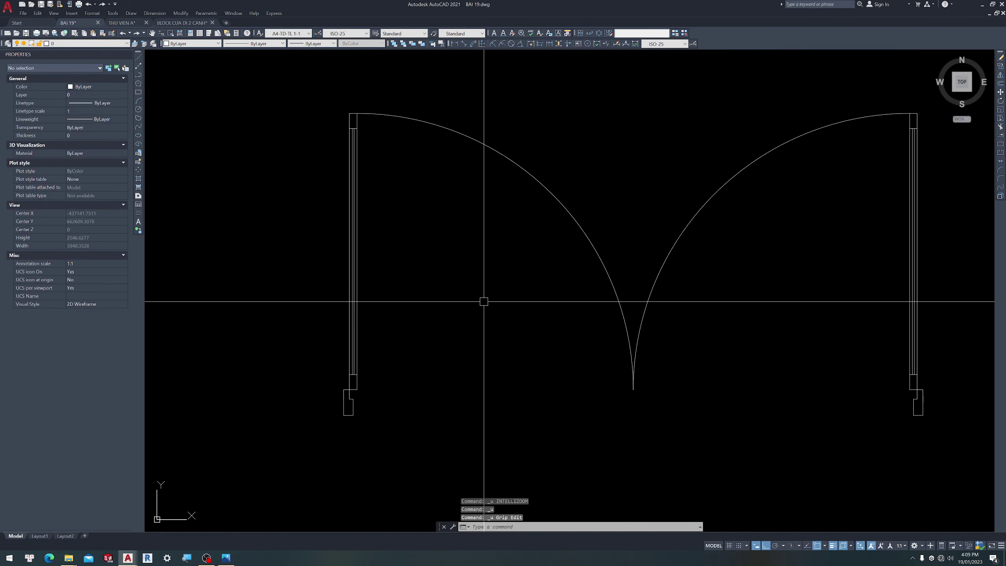
scroll(344, 266, down, 4)
click(433, 274)
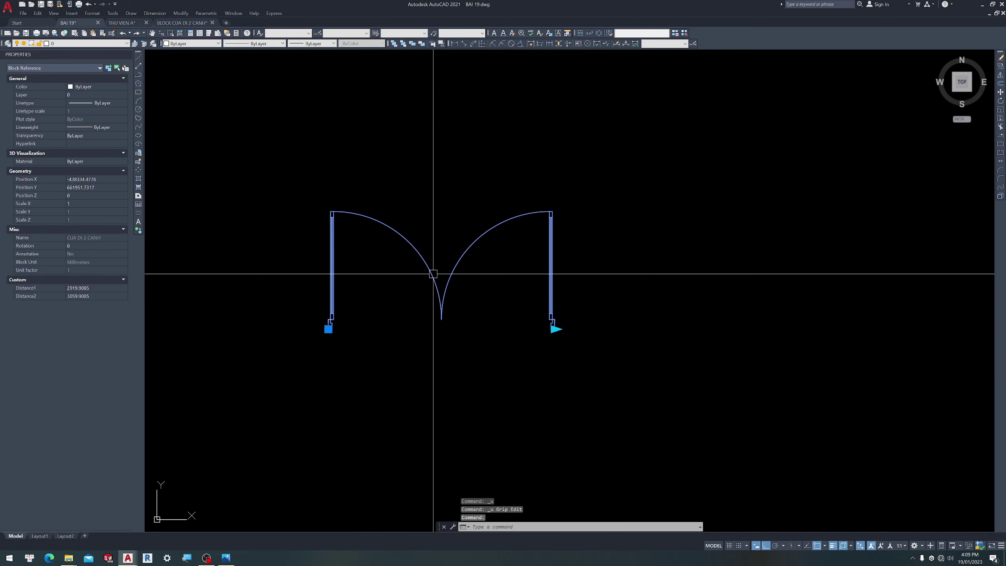
key(ctrl+z)
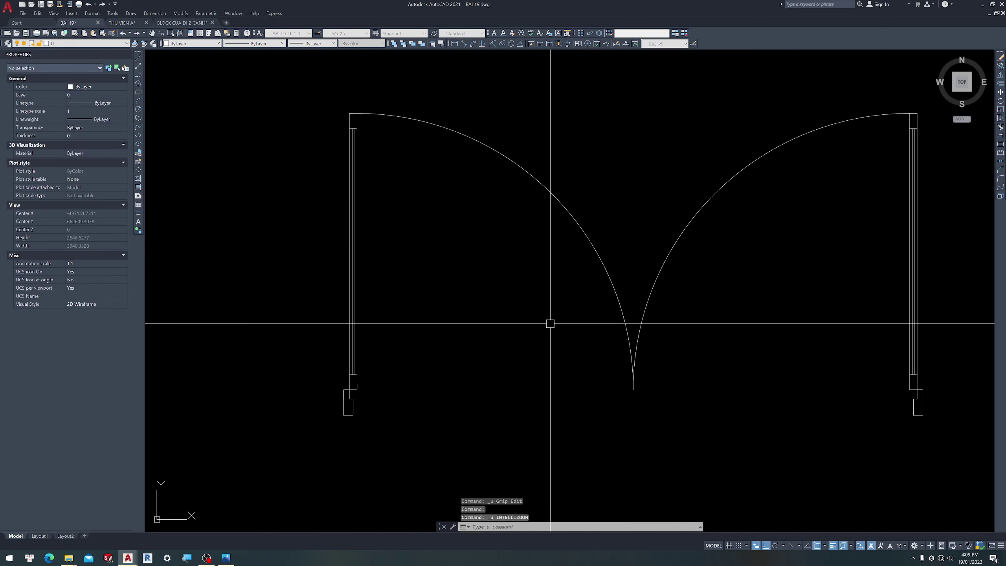
click(516, 163)
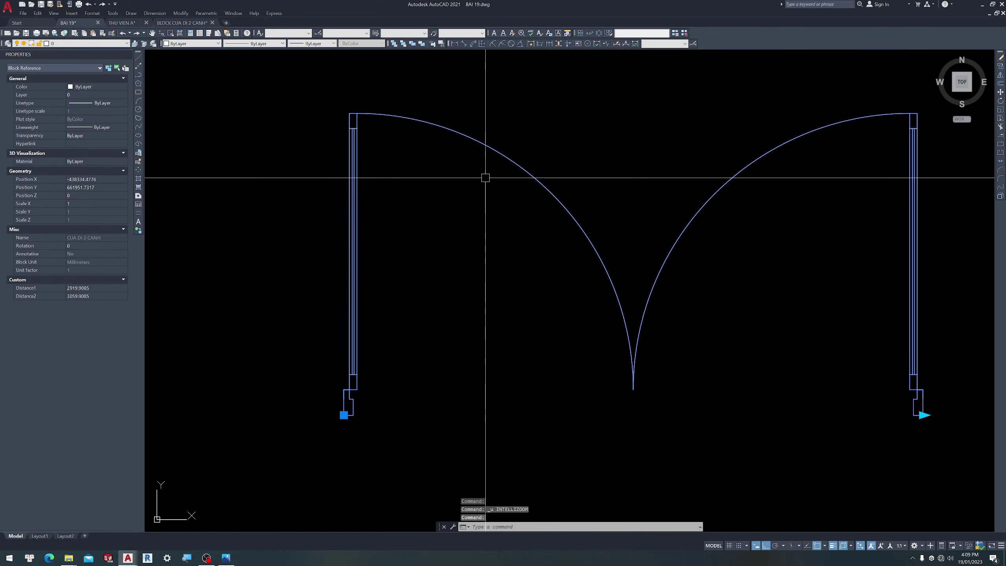
scroll(486, 175, down, 4)
click(629, 284)
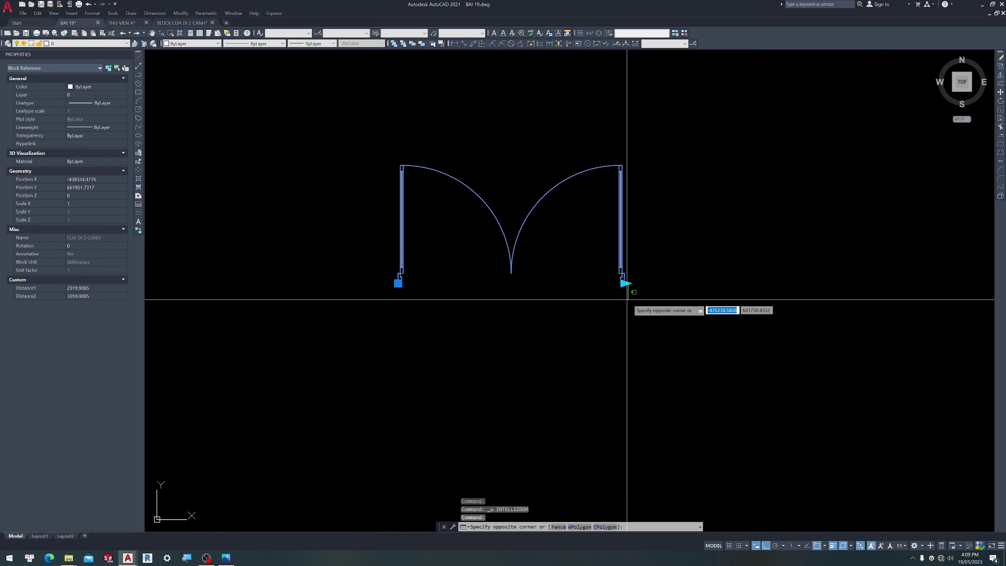
key(Escape)
drag(624, 283, 560, 283)
click(560, 284)
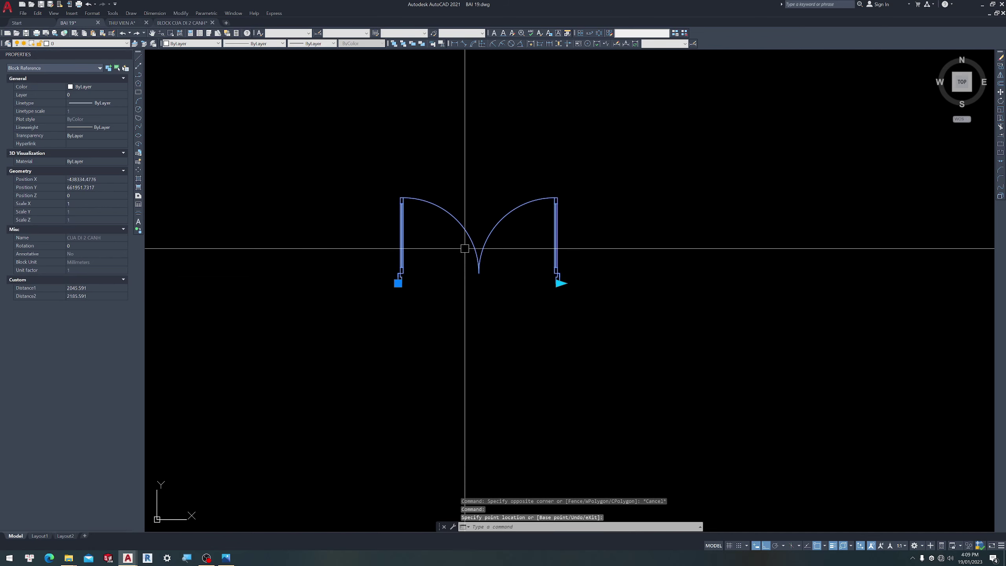
Open the CUA DI 2 CANH block in the Block Editor, showing Distance1 and Distance2
double_click(472, 247)
click(379, 290)
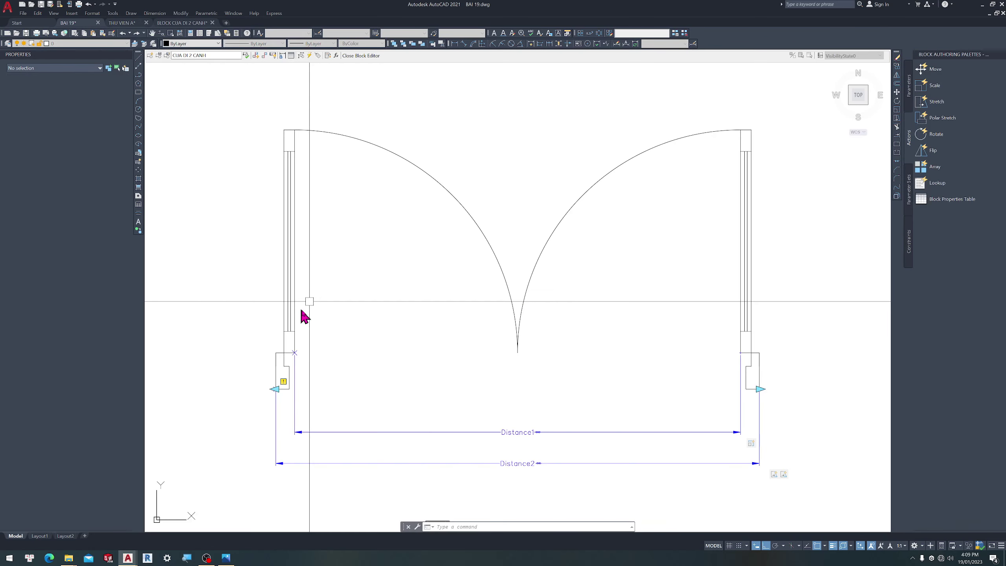
click(510, 431)
key(Escape)
scroll(515, 303, down, 2)
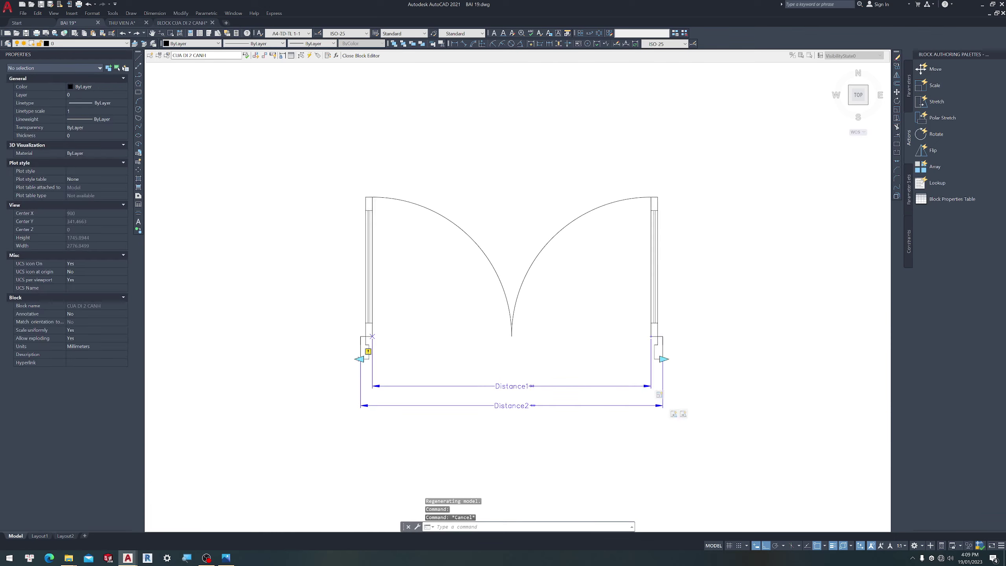
scroll(487, 322, down, 1)
scroll(487, 321, up, 2)
key(Escape)
key(Escape)
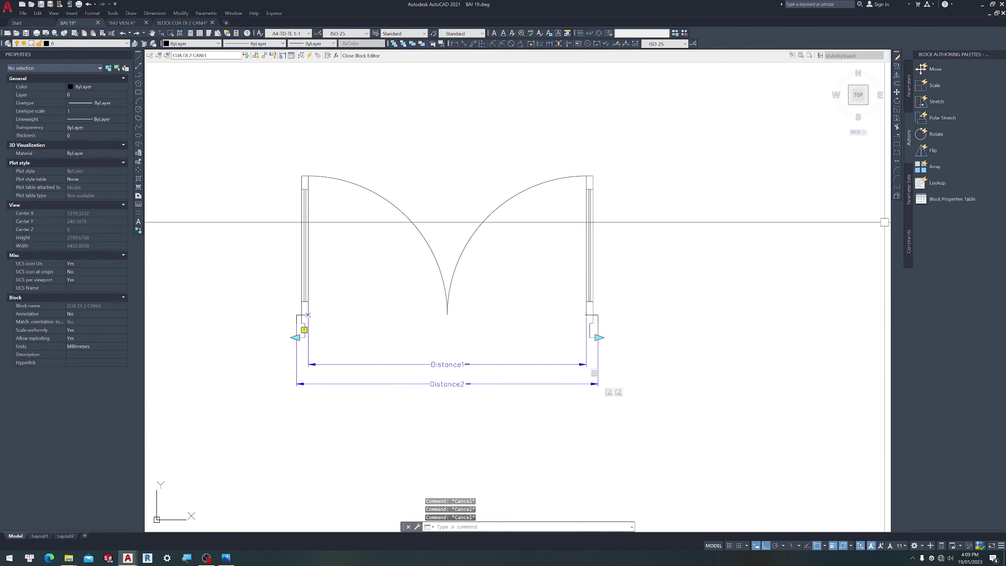
click(926, 104)
scroll(269, 323, up, 4)
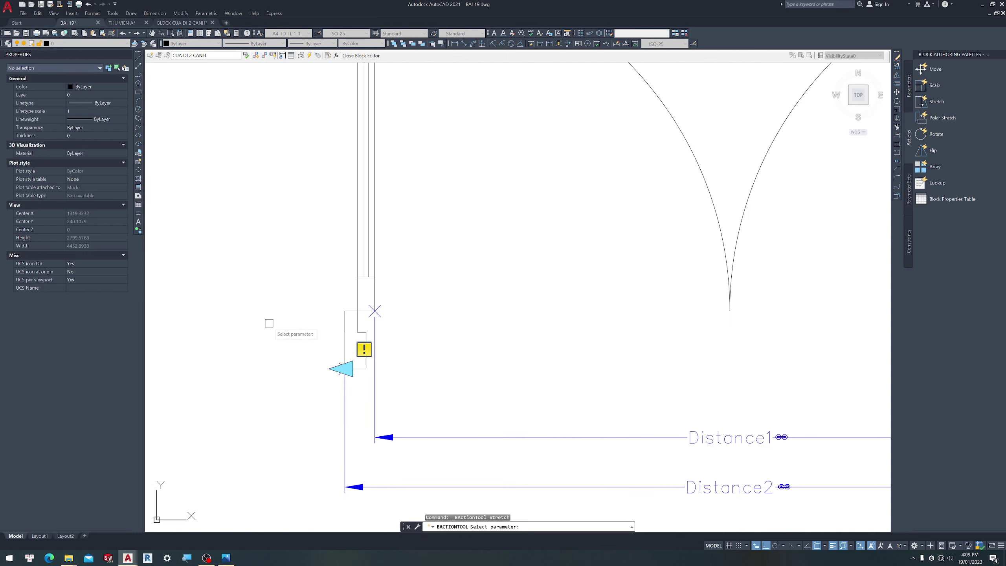
scroll(387, 361, down, 4)
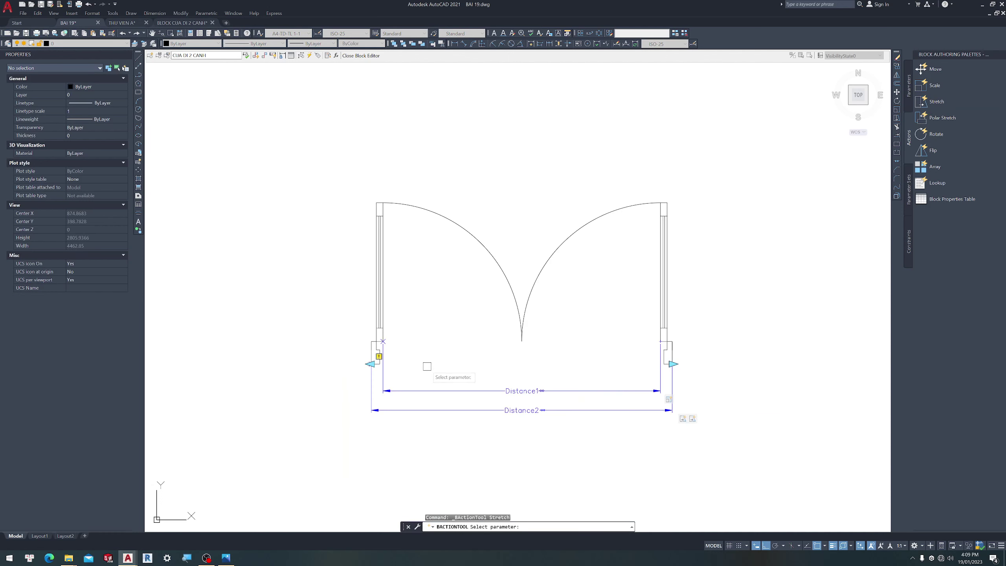
scroll(383, 379, up, 4)
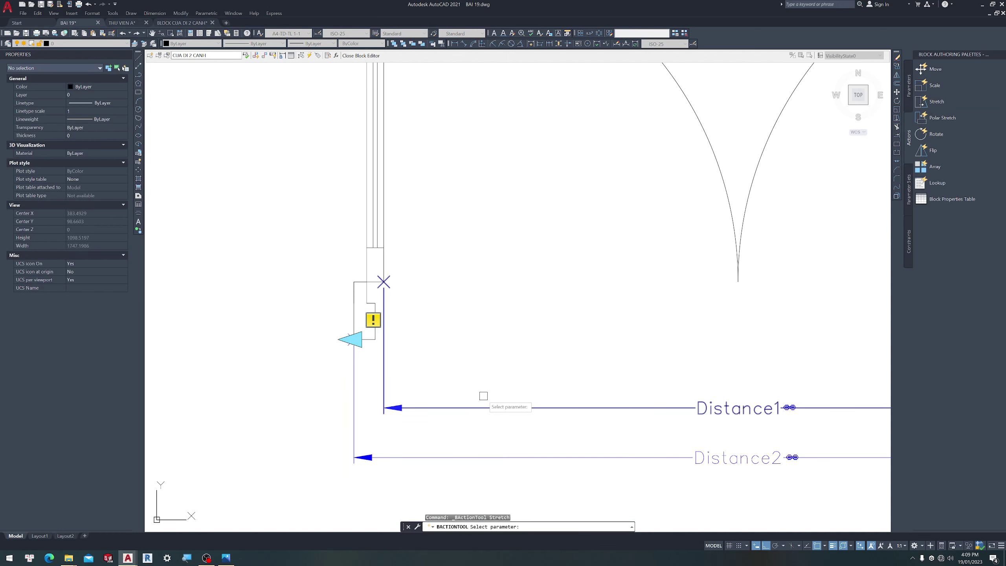
scroll(378, 387, down, 6)
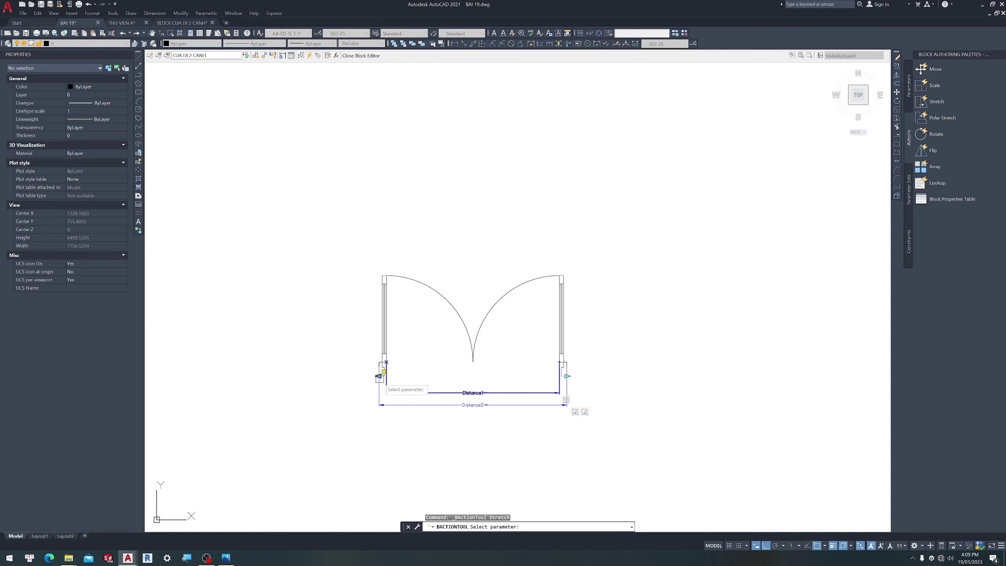
scroll(379, 377, up, 4)
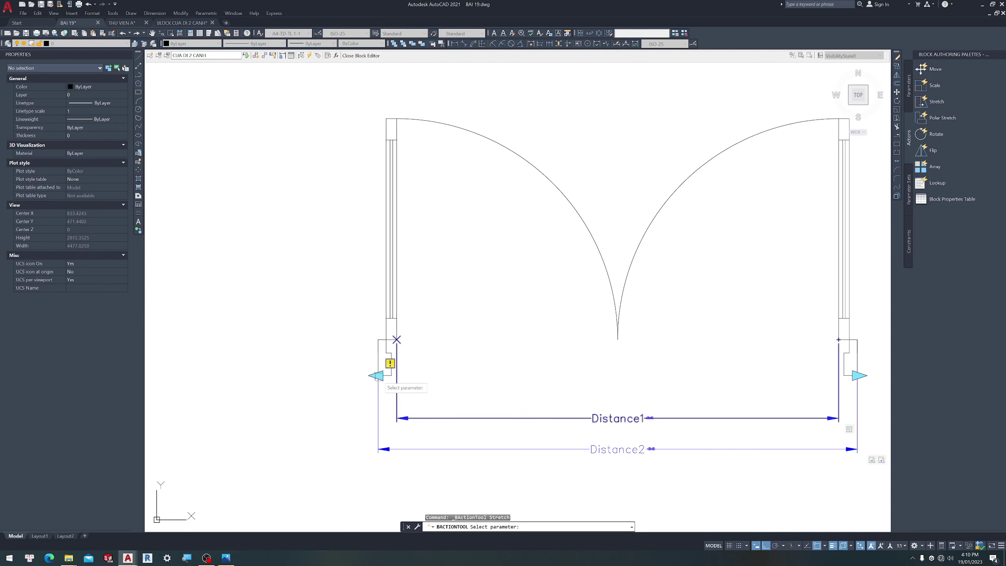
scroll(379, 375, up, 5)
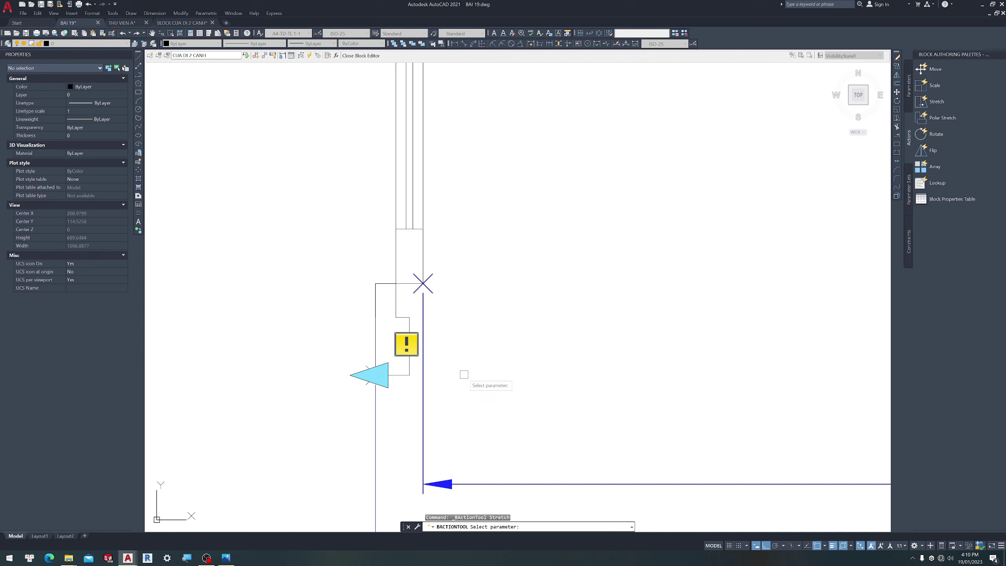
scroll(438, 372, down, 6)
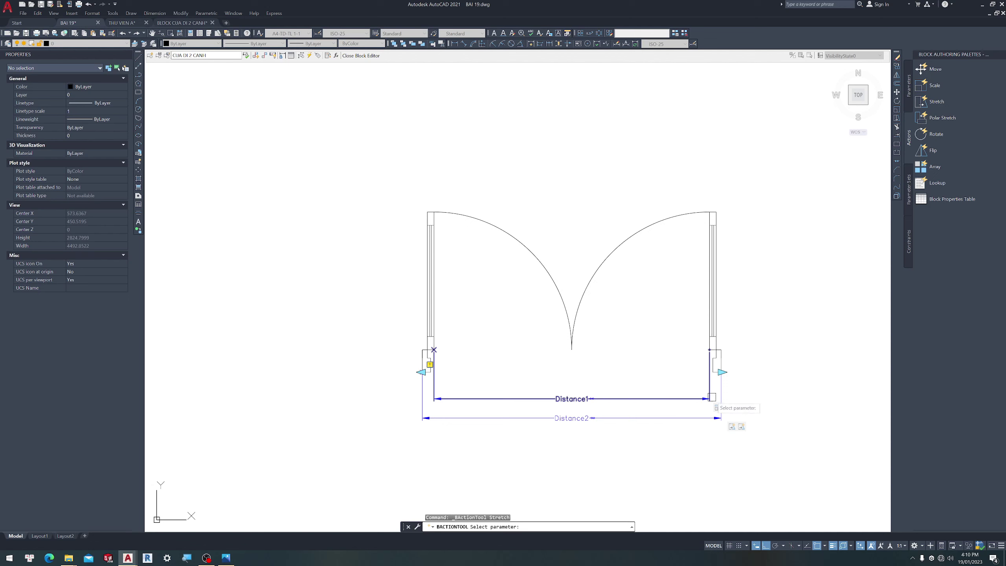
scroll(642, 385, down, 2)
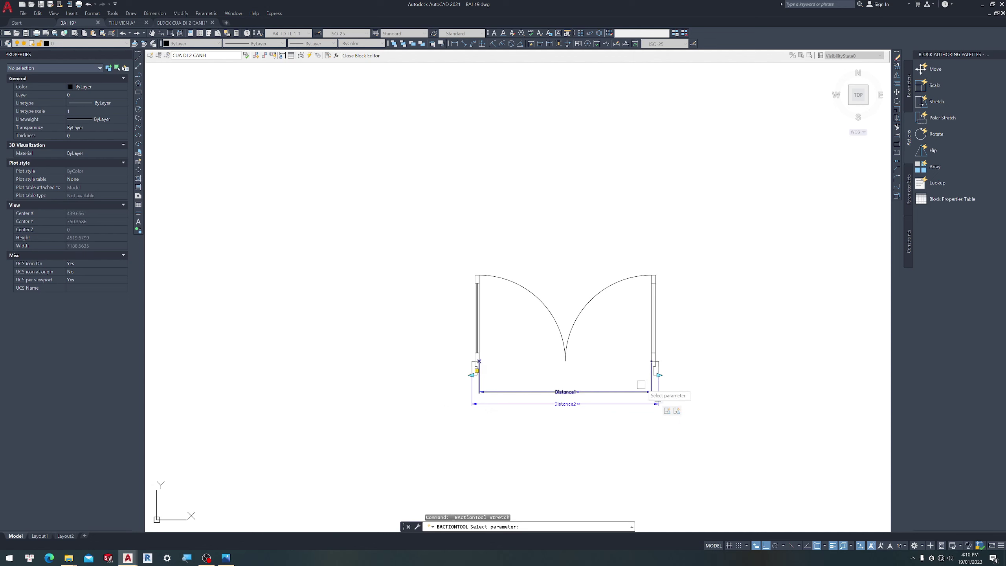
Add a vertical linear parameter Distance3 along the left door jamb
click(909, 85)
scroll(480, 361, up, 4)
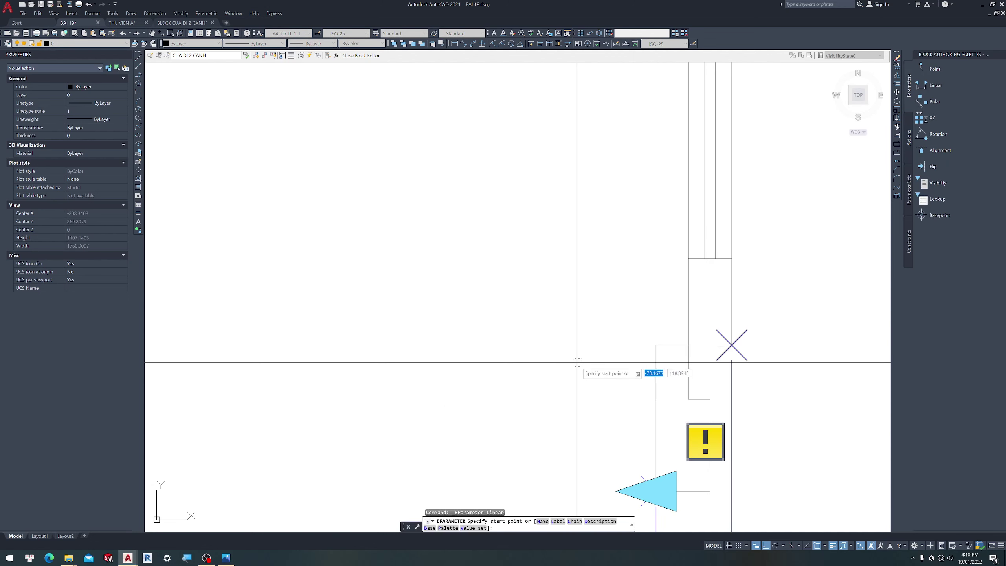
click(730, 342)
scroll(542, 380, down, 1)
scroll(543, 381, up, 3)
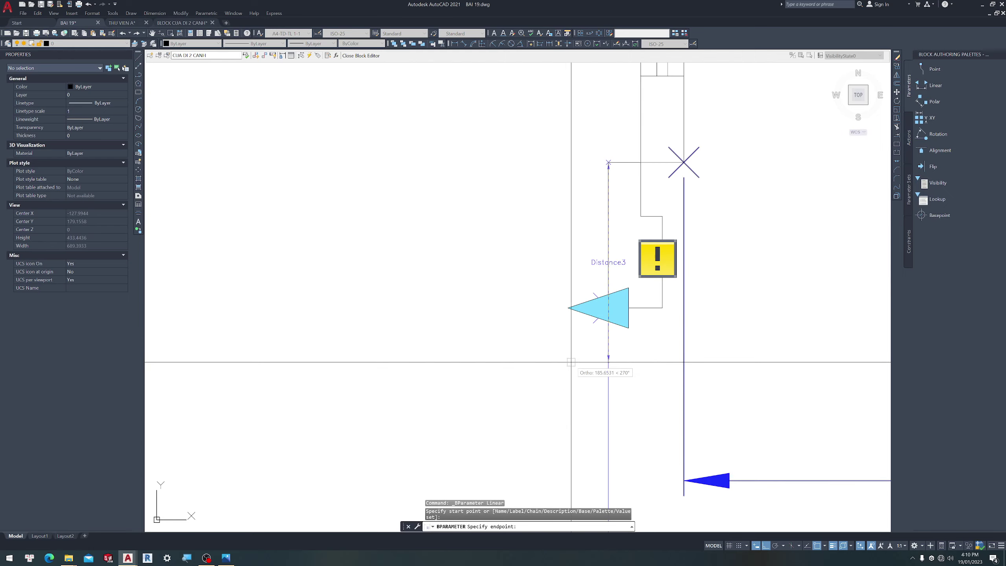
click(609, 308)
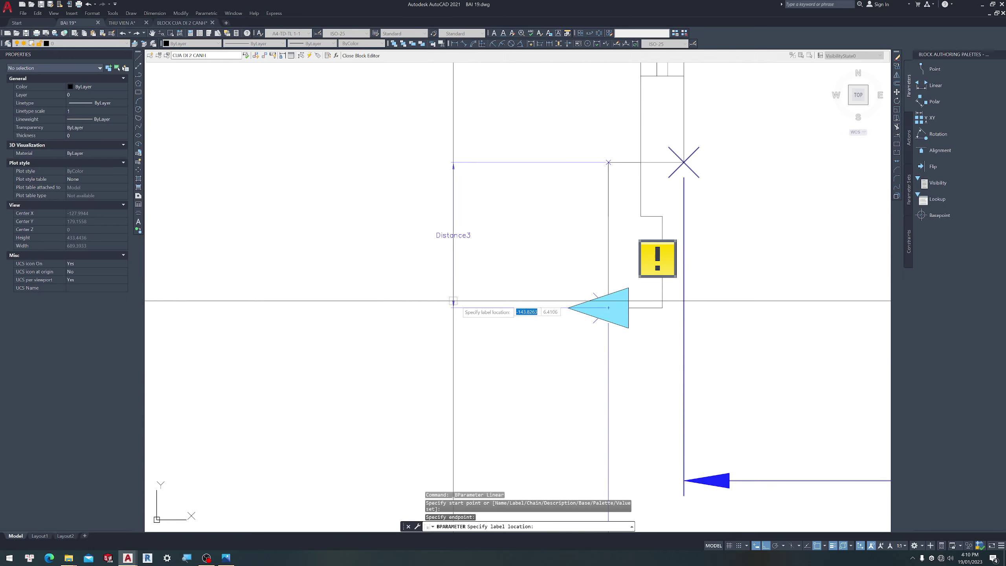
click(478, 286)
key(Escape)
Move the Distance3 parameter further left of the jamb with MOVE
drag(513, 258, 407, 240)
text(m)
key(Return)
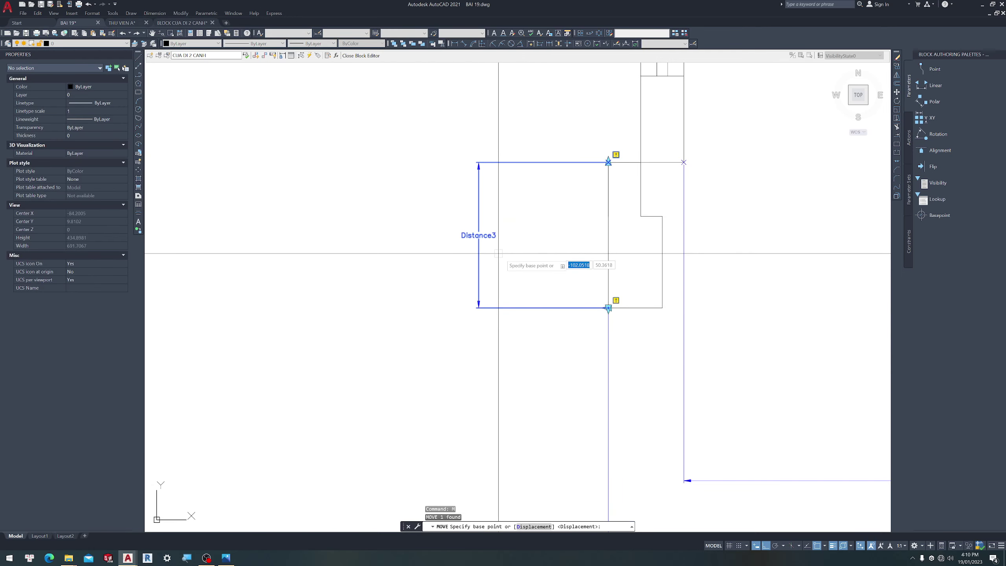
click(515, 257)
click(394, 259)
scroll(335, 269, down, 5)
key(Escape)
scroll(283, 326, down, 4)
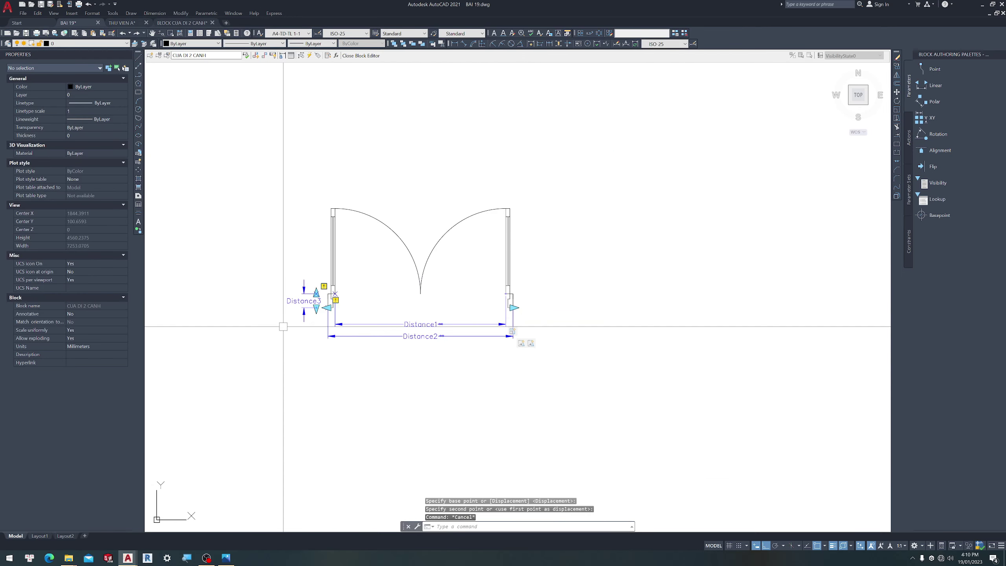
click(908, 142)
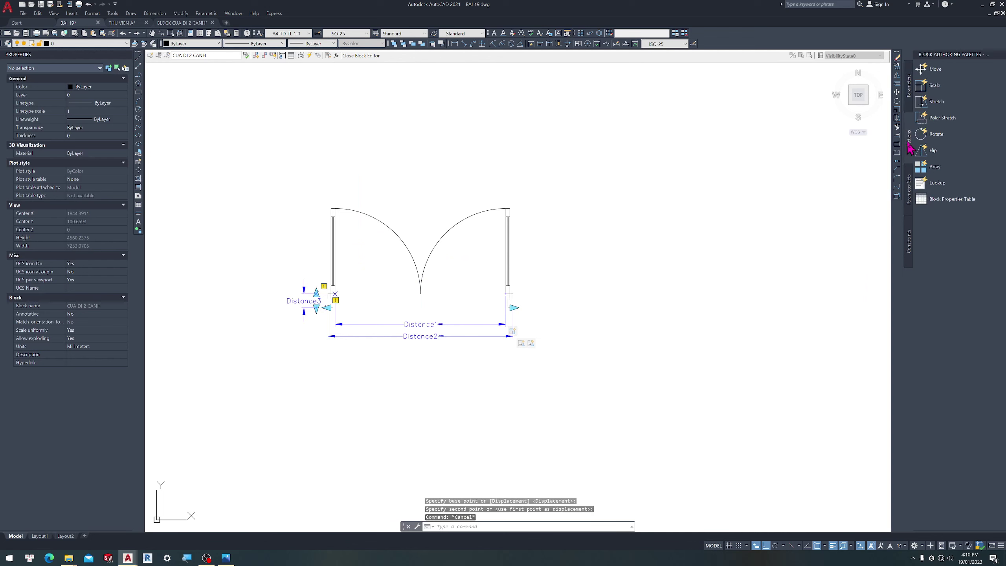
click(940, 102)
scroll(264, 301, up, 4)
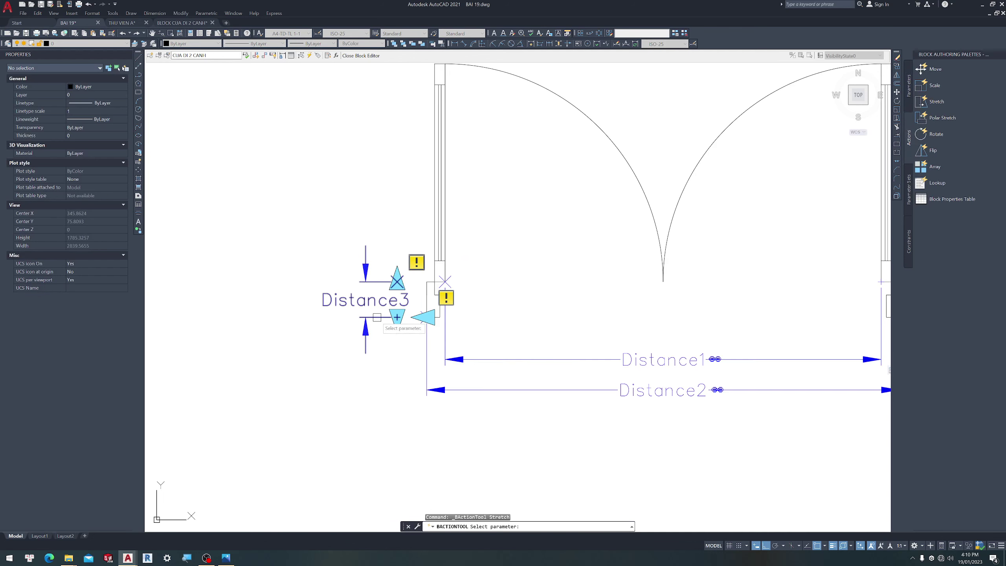
click(397, 317)
scroll(416, 325, up, 4)
click(404, 309)
scroll(386, 275, down, 6)
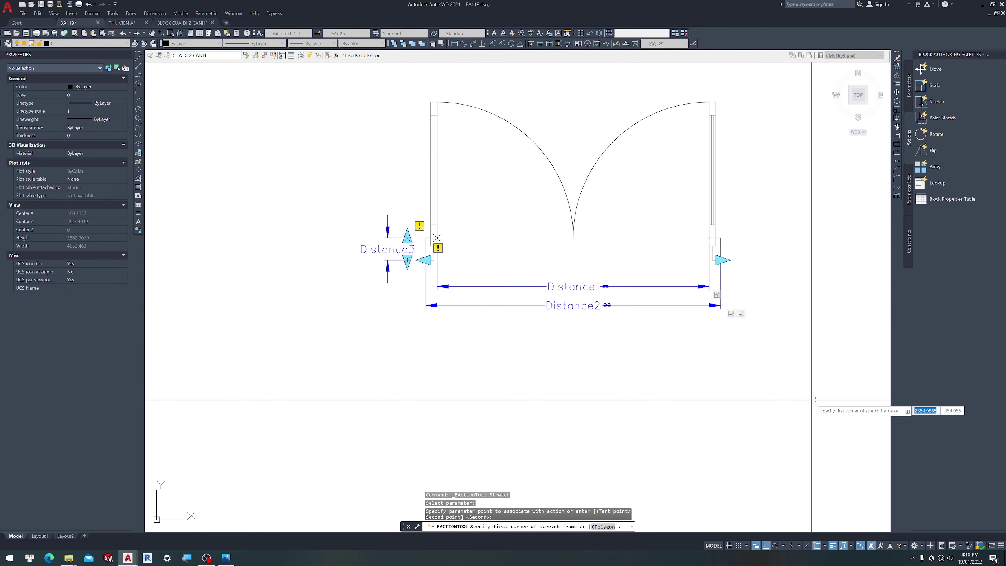
scroll(662, 251, up, 4)
scroll(668, 353, down, 4)
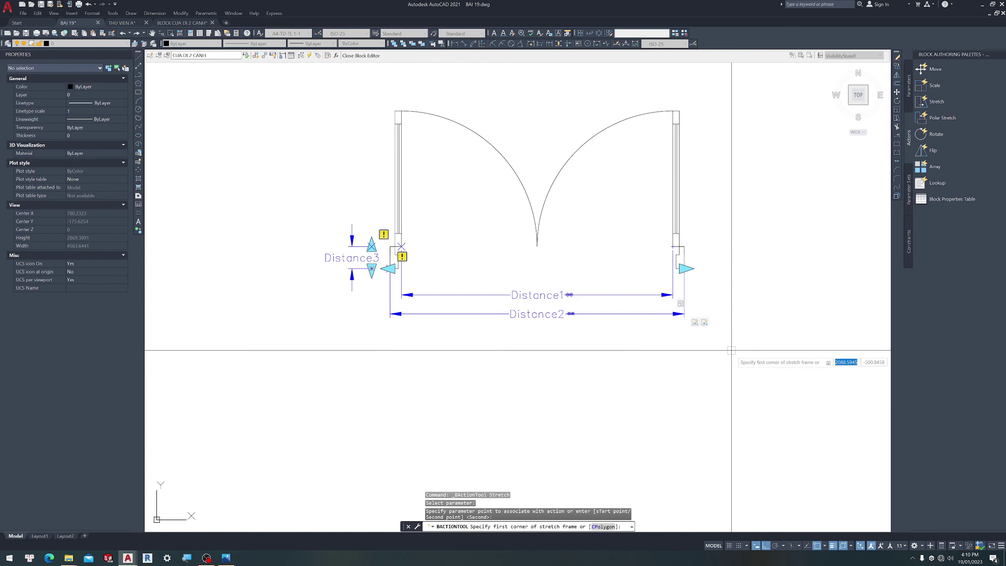
click(756, 387)
click(291, 264)
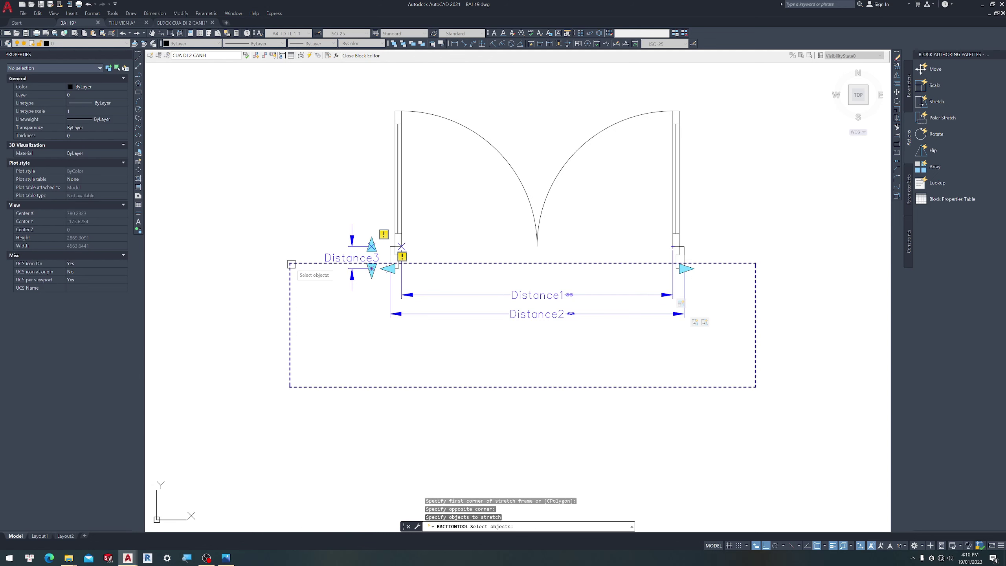
click(749, 423)
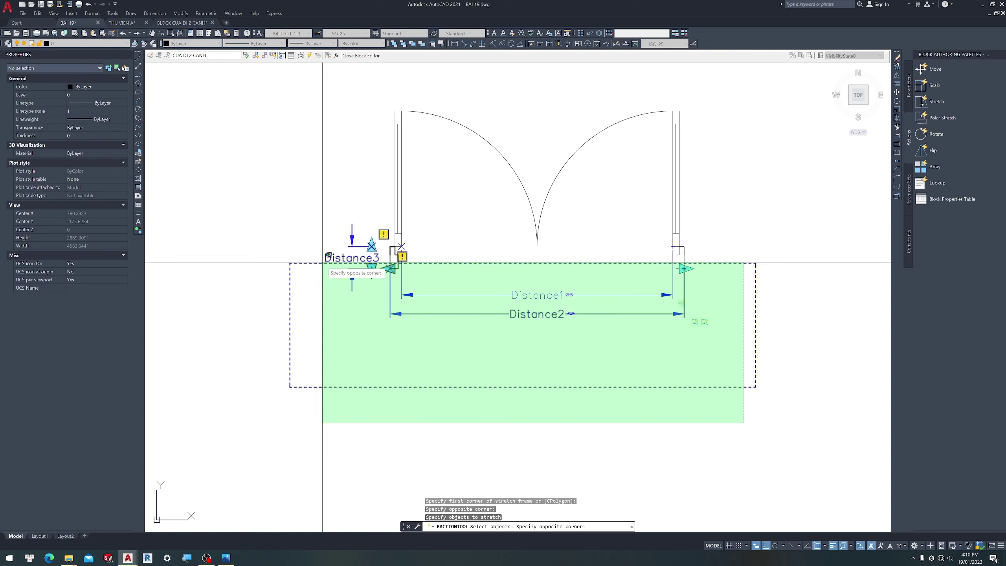
click(317, 265)
scroll(635, 340, up, 4)
shift+click(670, 362)
shift+click(542, 228)
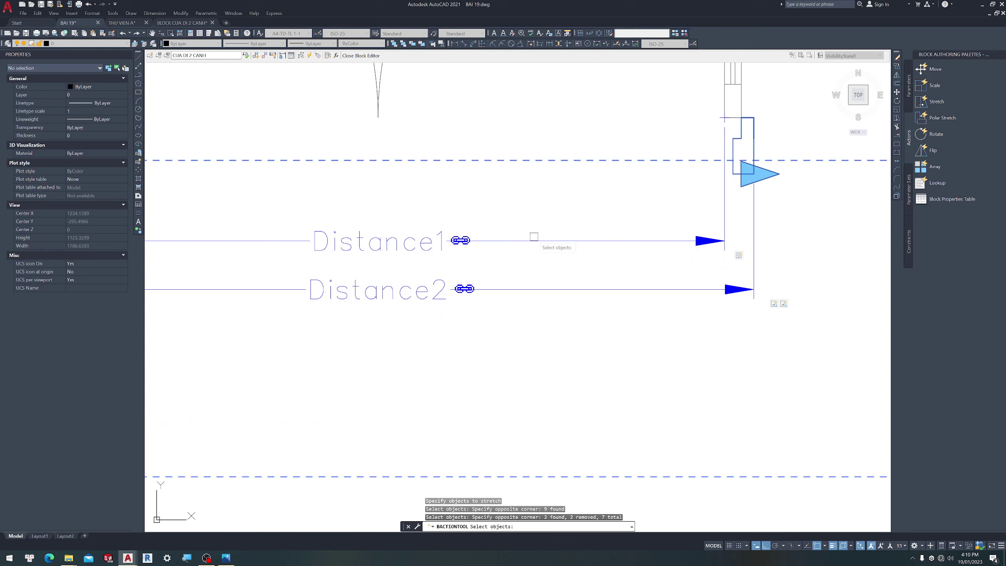
click(351, 56)
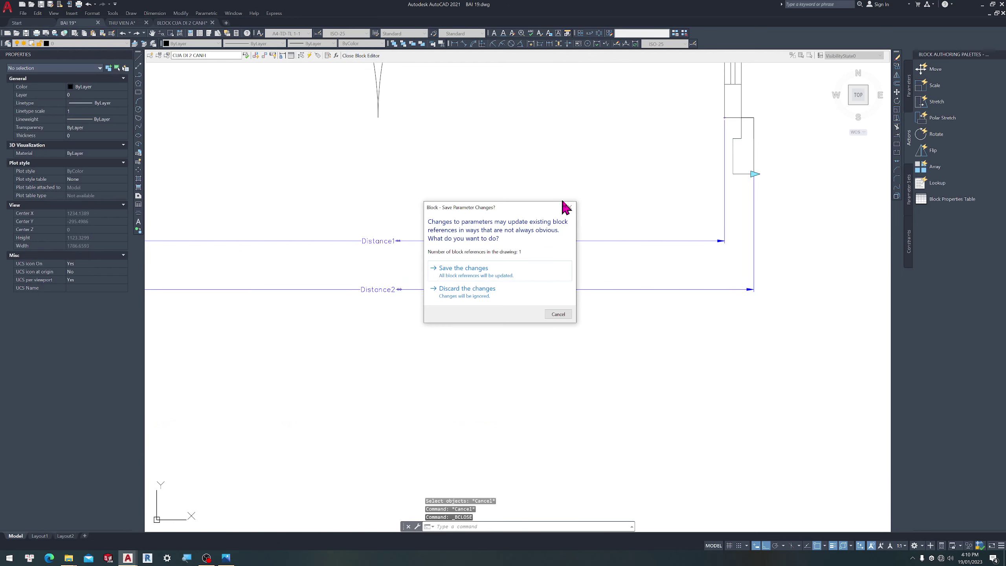
click(569, 207)
scroll(402, 292, down, 5)
Start a Stretch action on Distance3's end point and frame the lower-left jamb
scroll(315, 251, up, 4)
key(Escape)
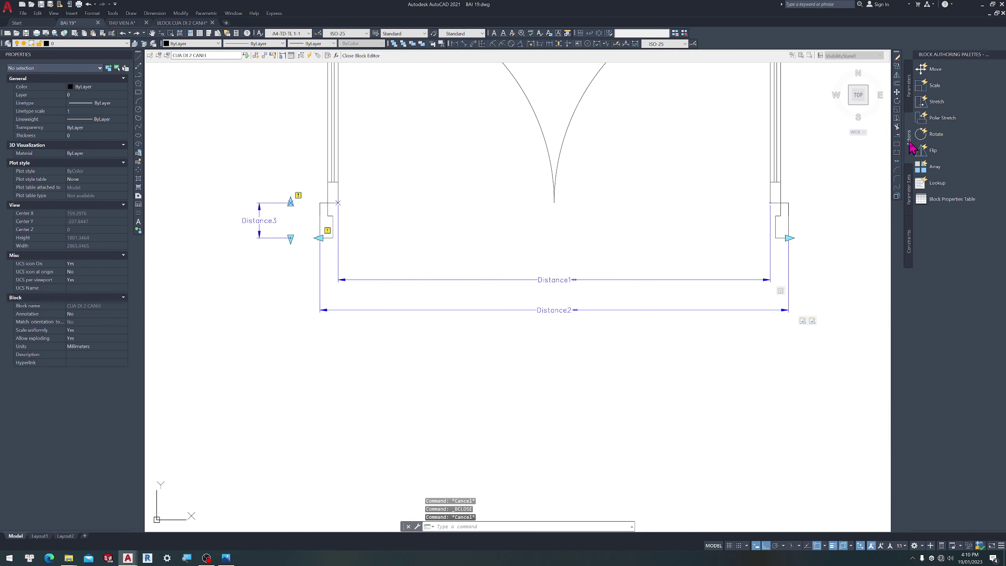
click(936, 104)
scroll(381, 322, down, 2)
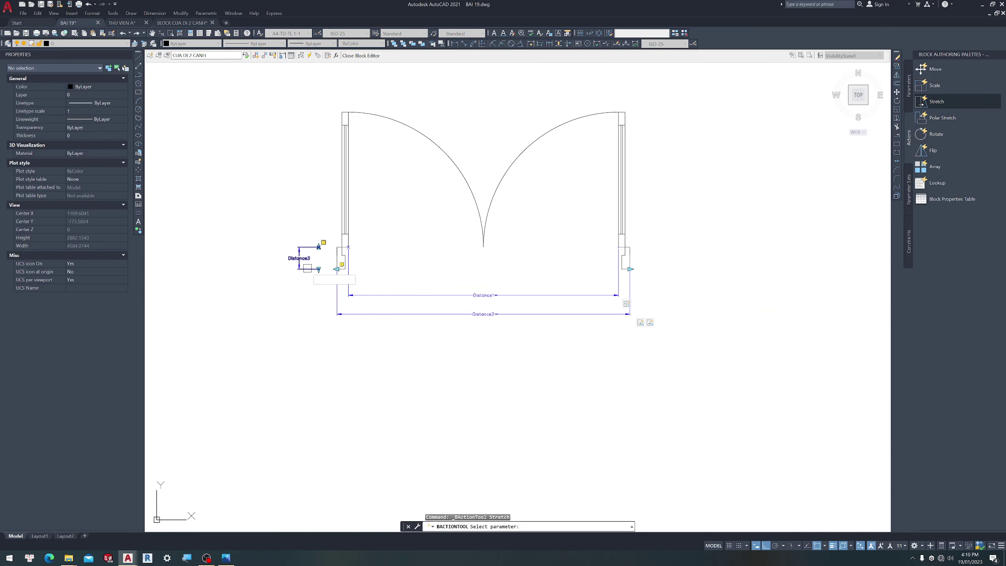
click(308, 272)
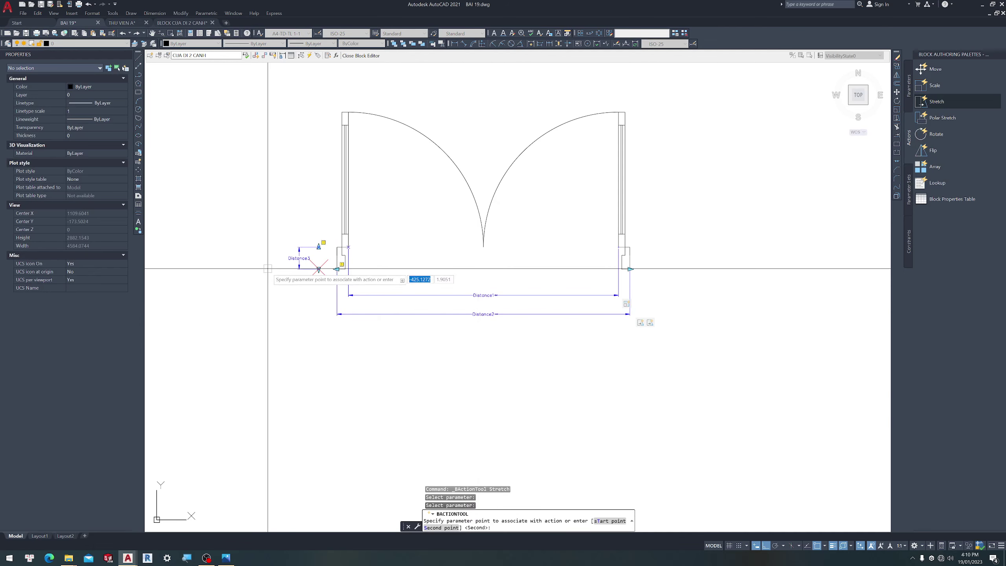
scroll(301, 273, up, 6)
click(384, 258)
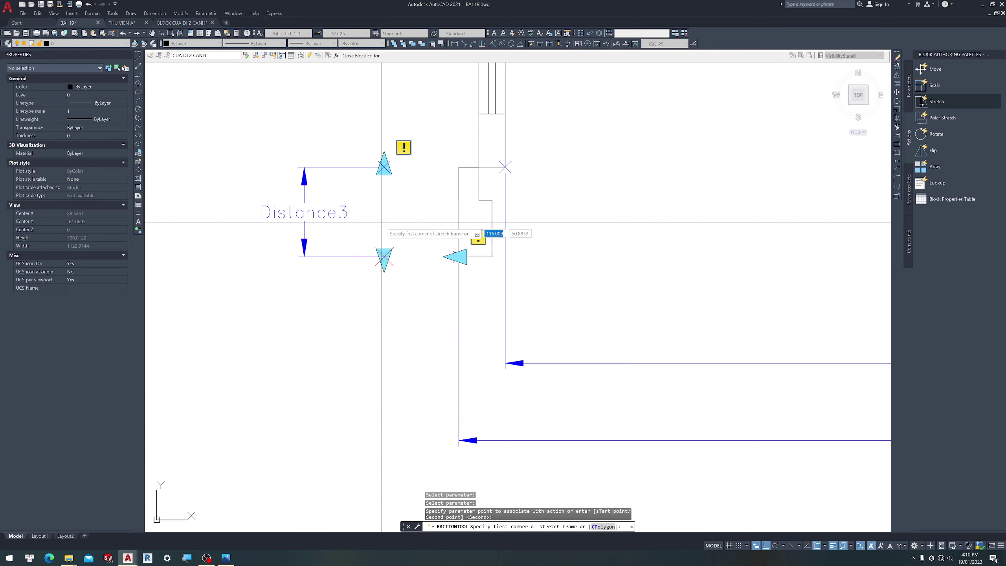
scroll(376, 232, down, 8)
click(693, 356)
scroll(285, 219, up, 4)
click(302, 246)
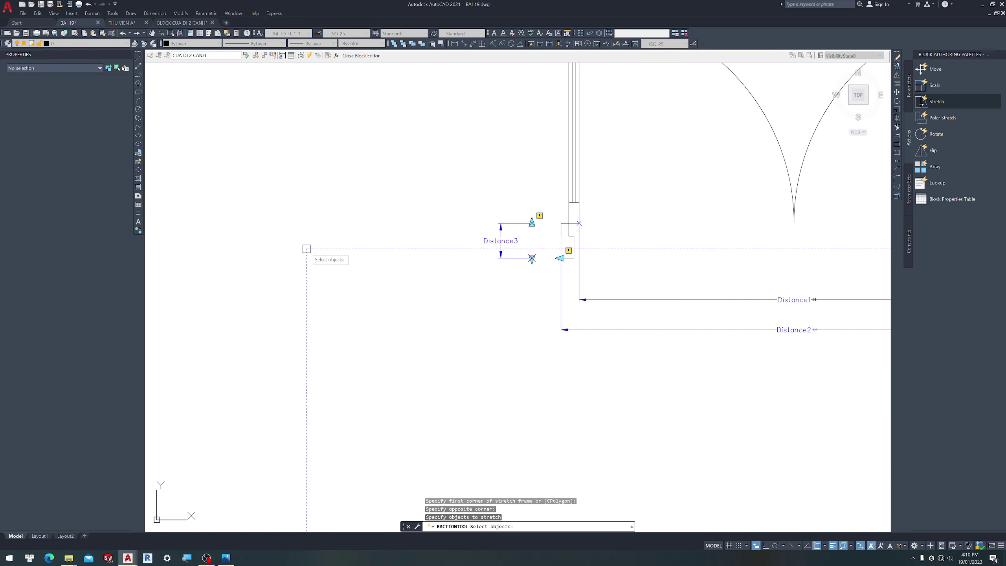
scroll(259, 262, down, 4)
Select the lower-left jamb objects for the stretch, minus two unwanted ones, and close the Block Editor
click(619, 354)
scroll(366, 263, up, 4)
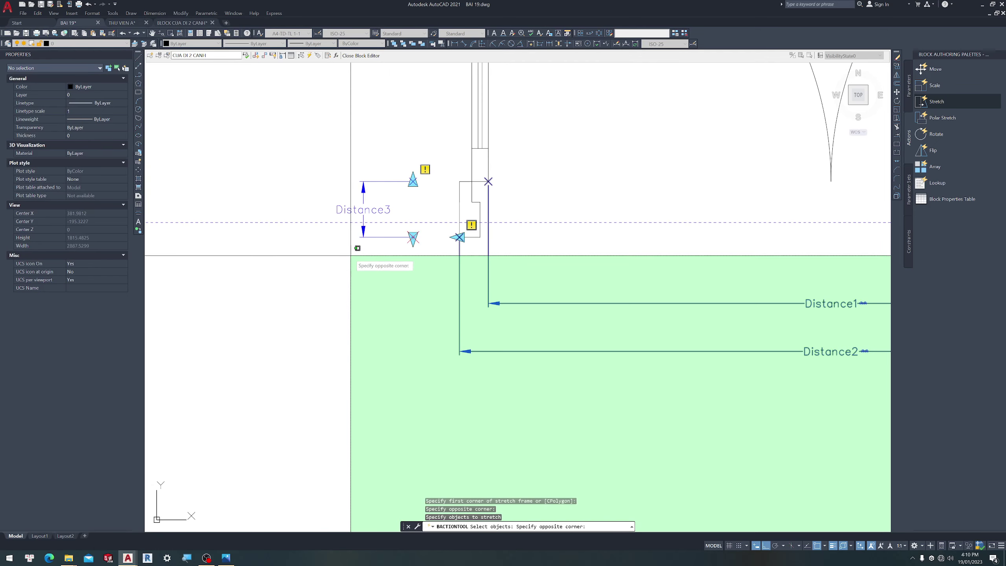
click(318, 218)
scroll(297, 230, down, 4)
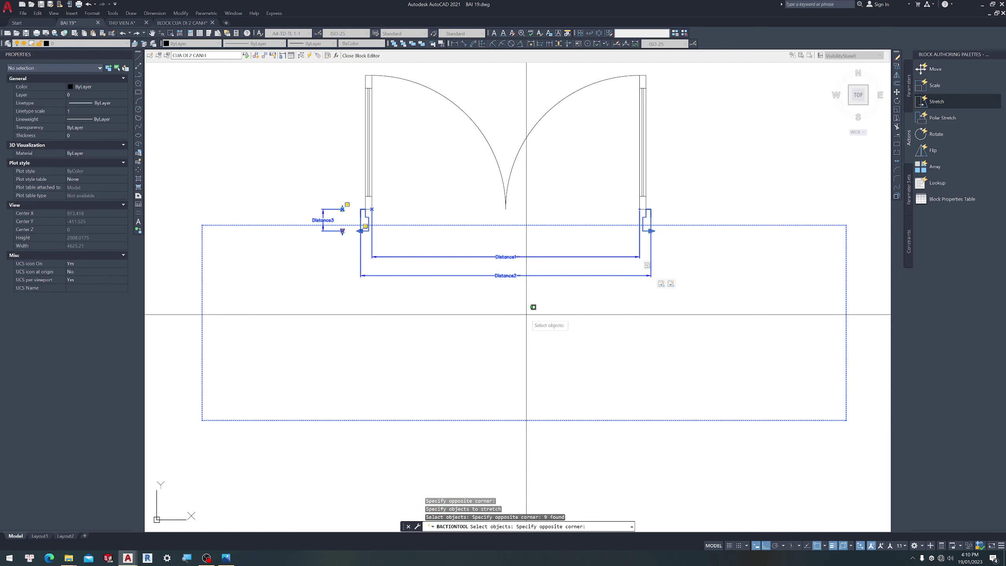
shift+click(462, 248)
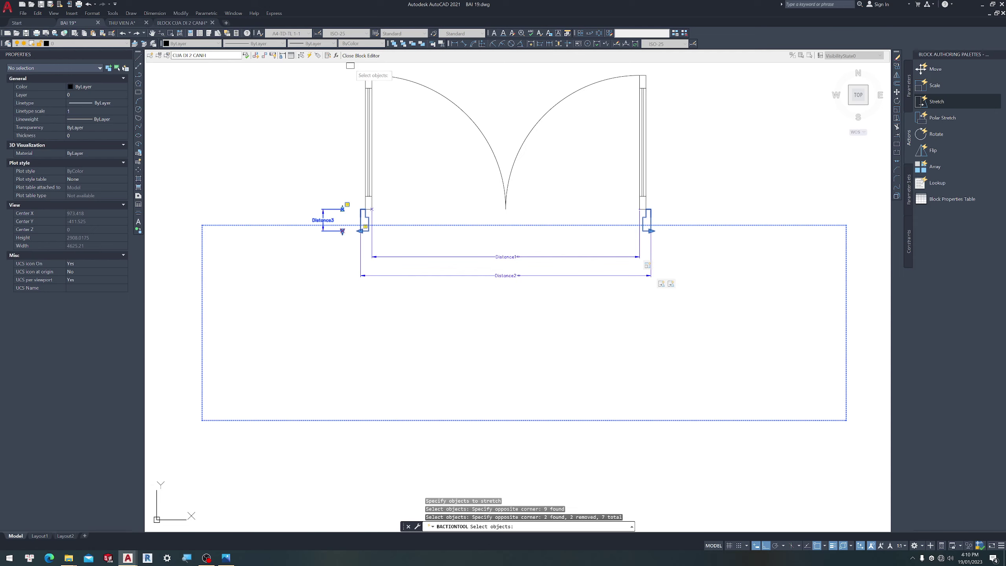
key(Return)
click(365, 56)
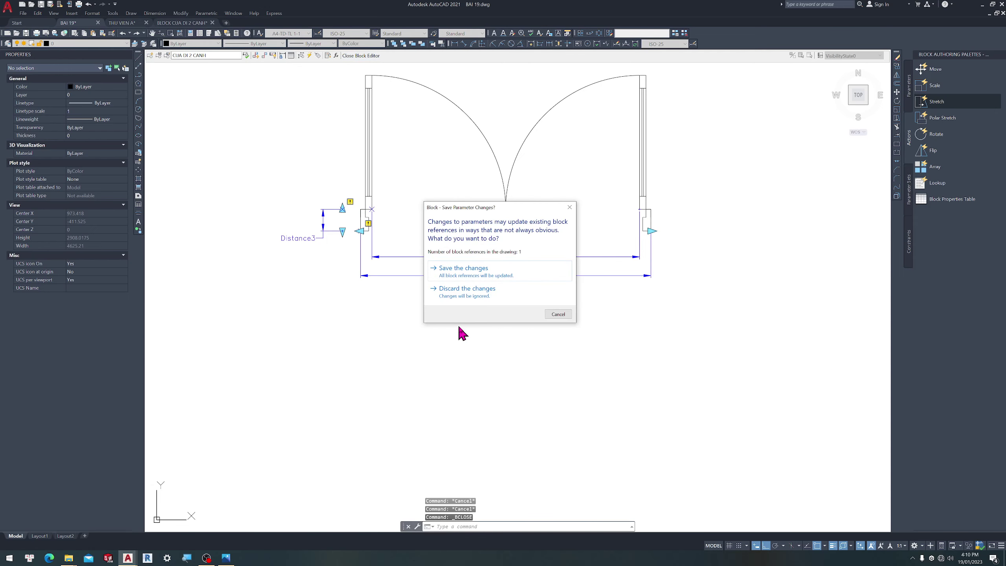
Save the block, test-stretch the door's left jamb downward, undo it, and reselect the door
click(457, 273)
click(416, 284)
scroll(414, 285, up, 5)
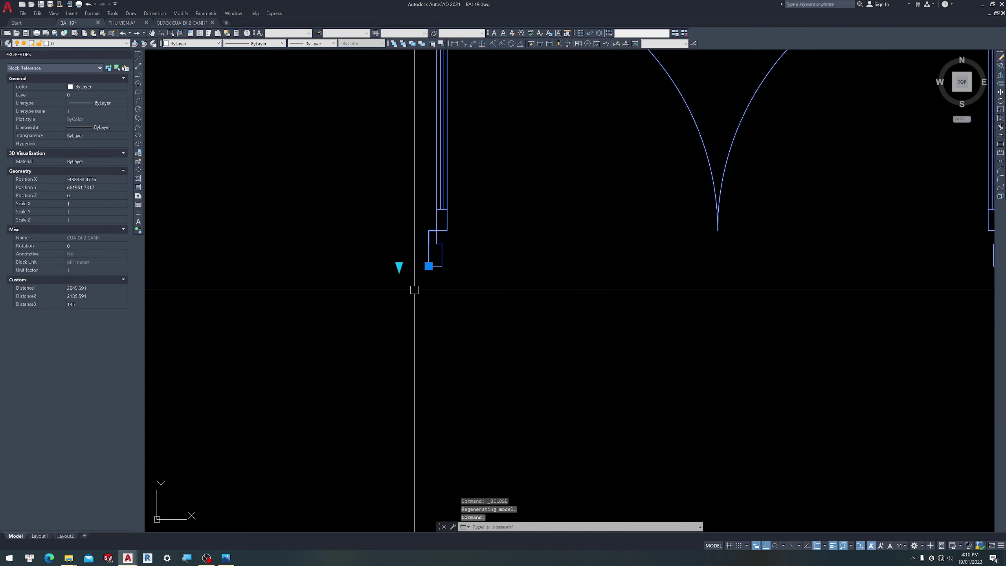
drag(399, 266, 400, 364)
scroll(332, 311, down, 5)
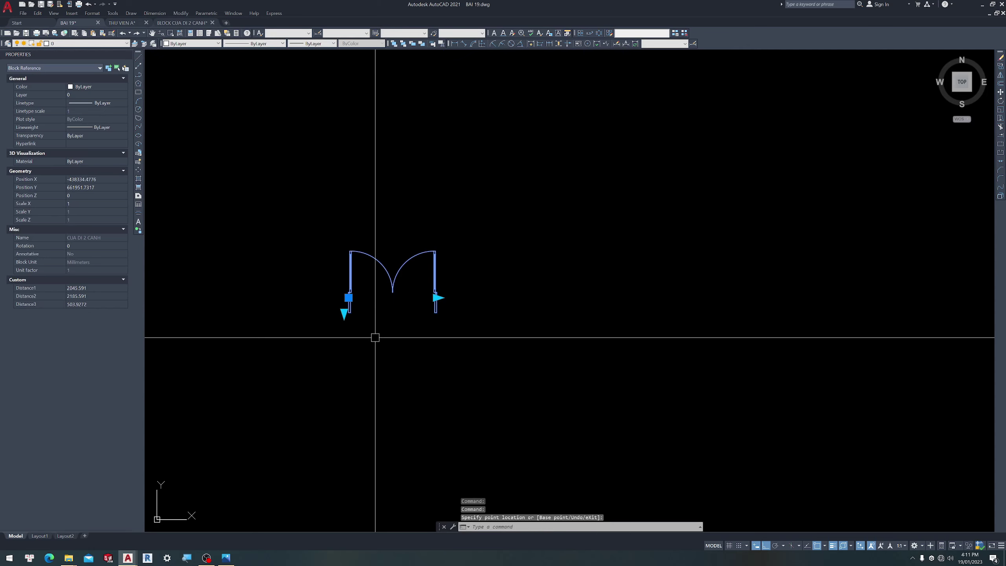
key(ctrl+z)
key(ctrl+z)
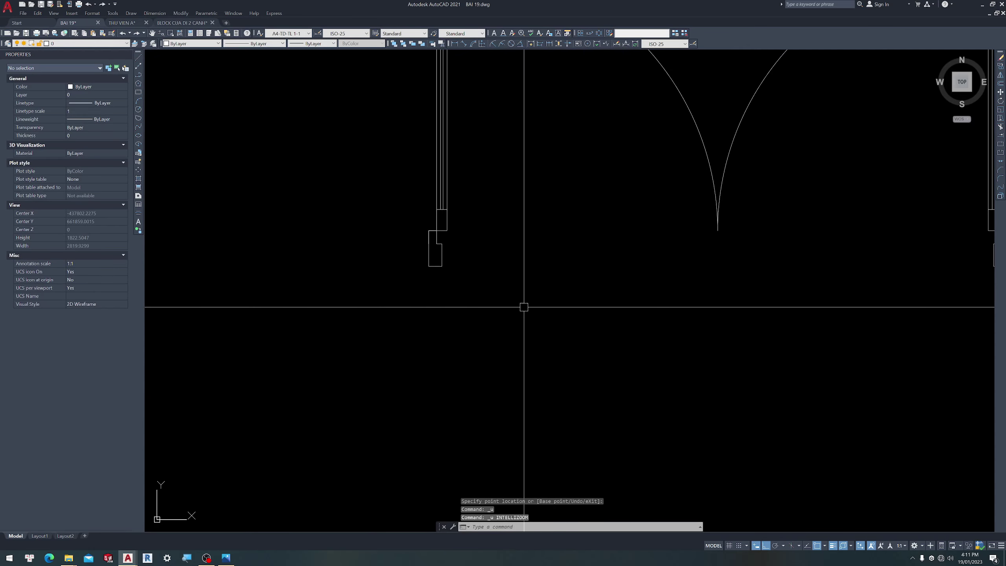
scroll(553, 259, down, 6)
click(534, 265)
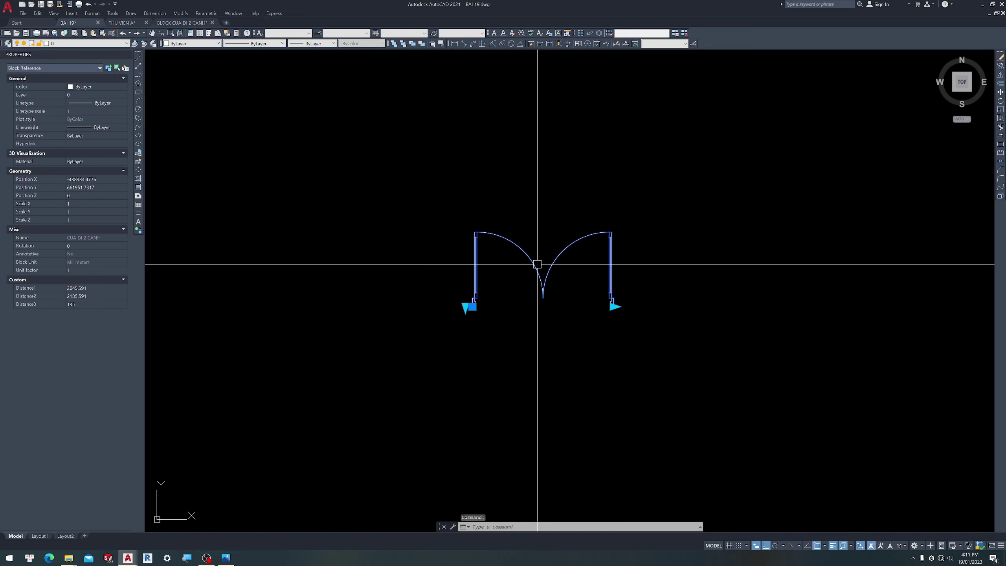
click(207, 559)
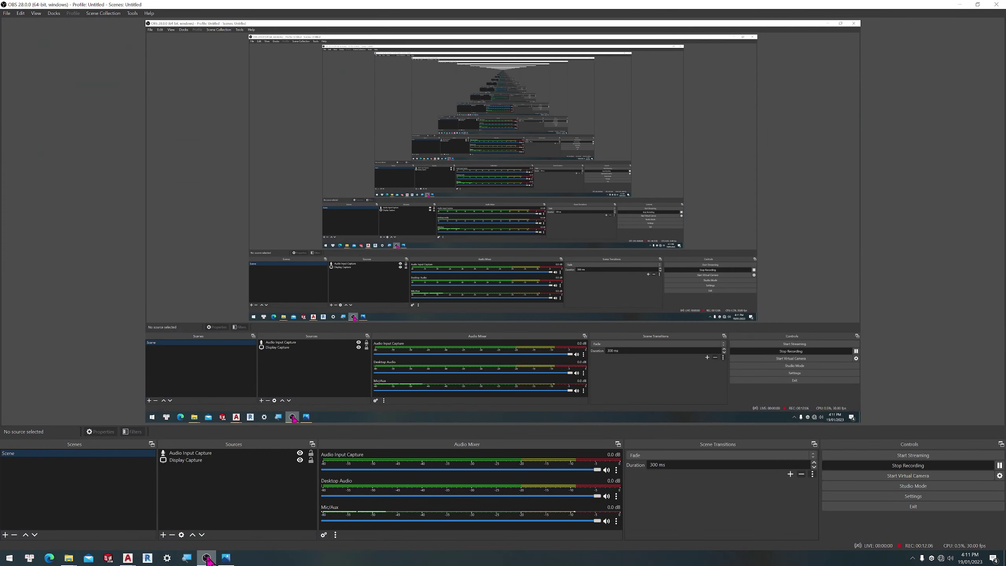
click(206, 558)
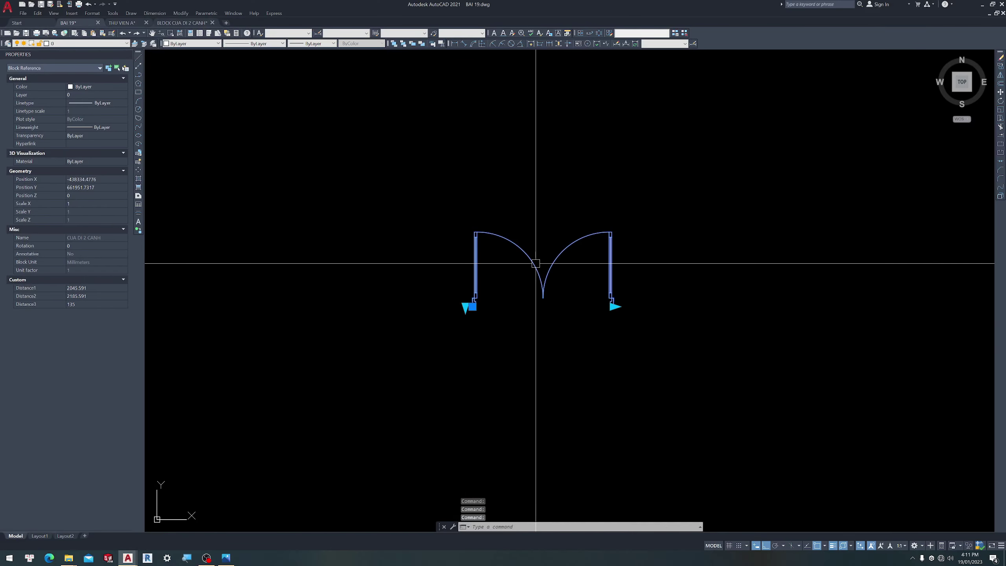
Reopen CUA DI 2 CANH and add an Angle1 rotation parameter spanning the door jambs
double_click(476, 271)
click(387, 287)
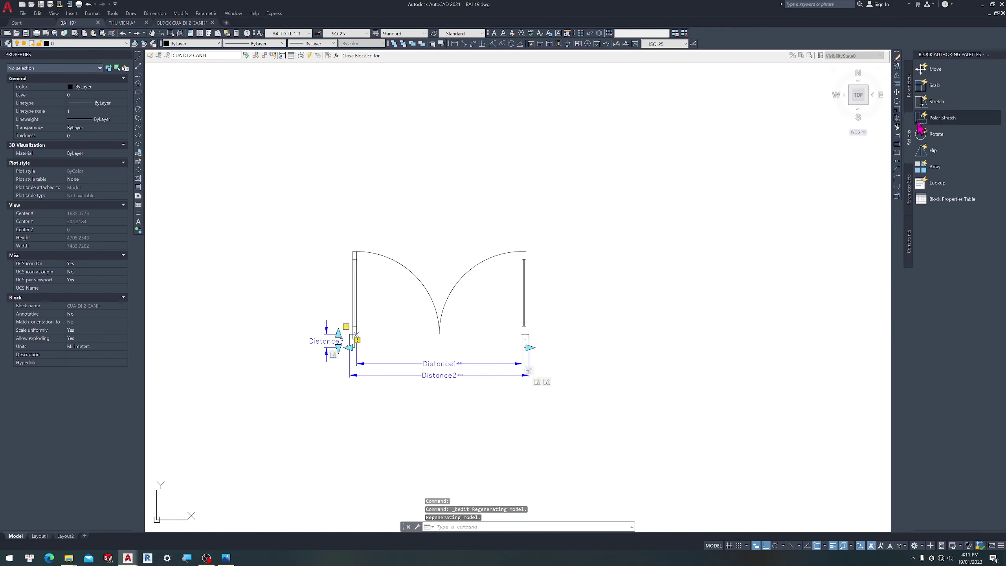
click(936, 137)
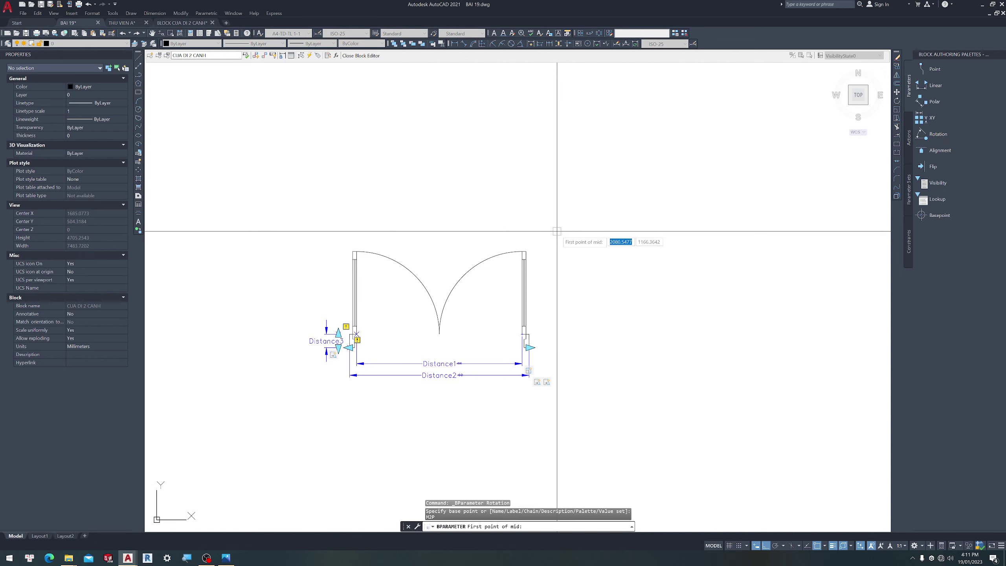
scroll(306, 354, up, 4)
click(441, 328)
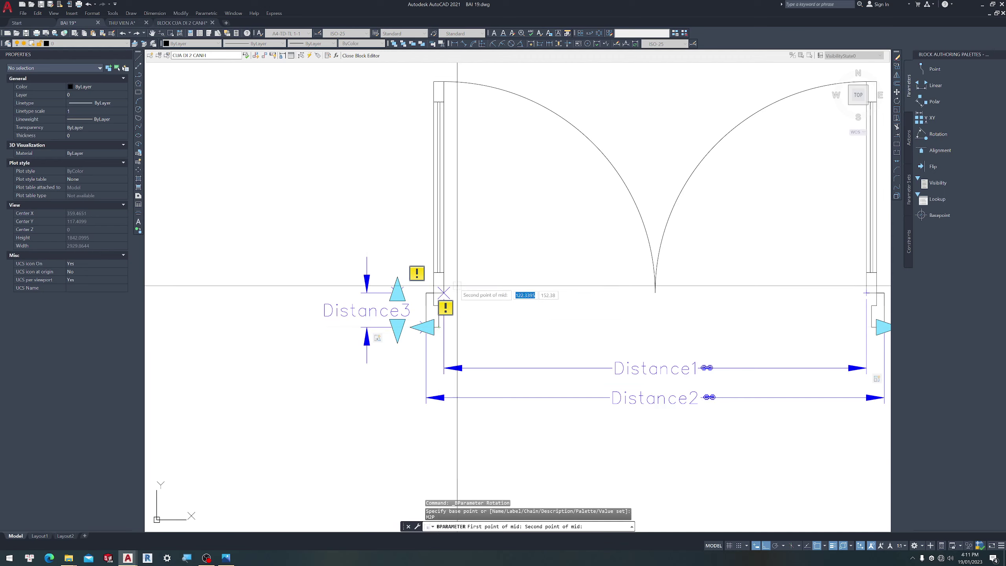
scroll(457, 286, down, 4)
scroll(555, 326, up, 6)
click(572, 284)
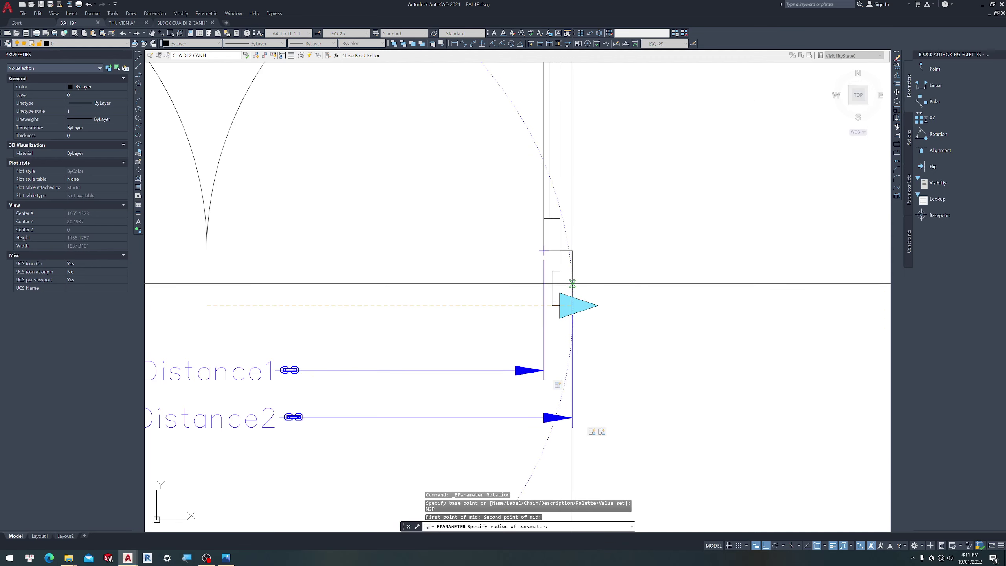
scroll(572, 284, down, 5)
scroll(515, 309, up, 4)
click(546, 281)
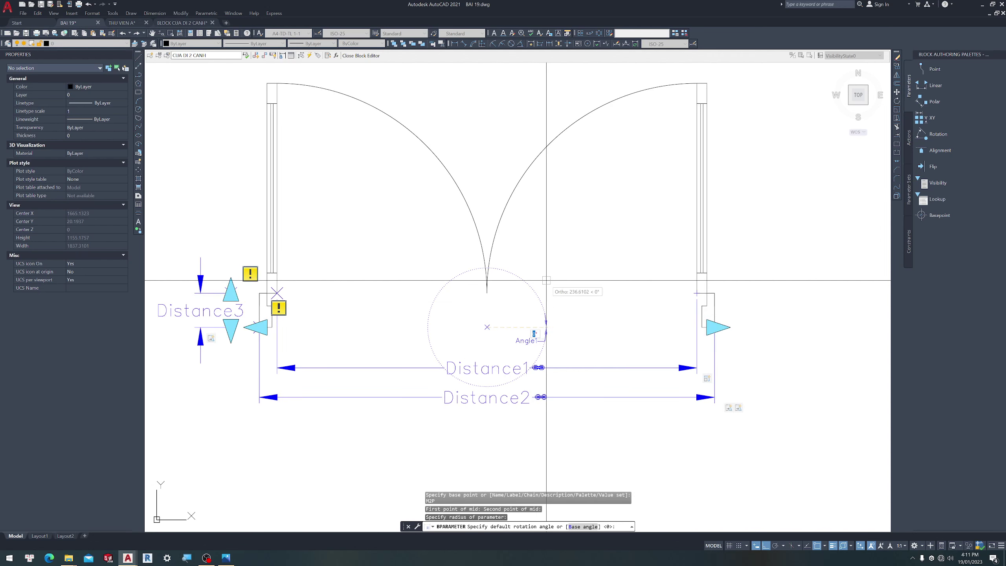
click(558, 302)
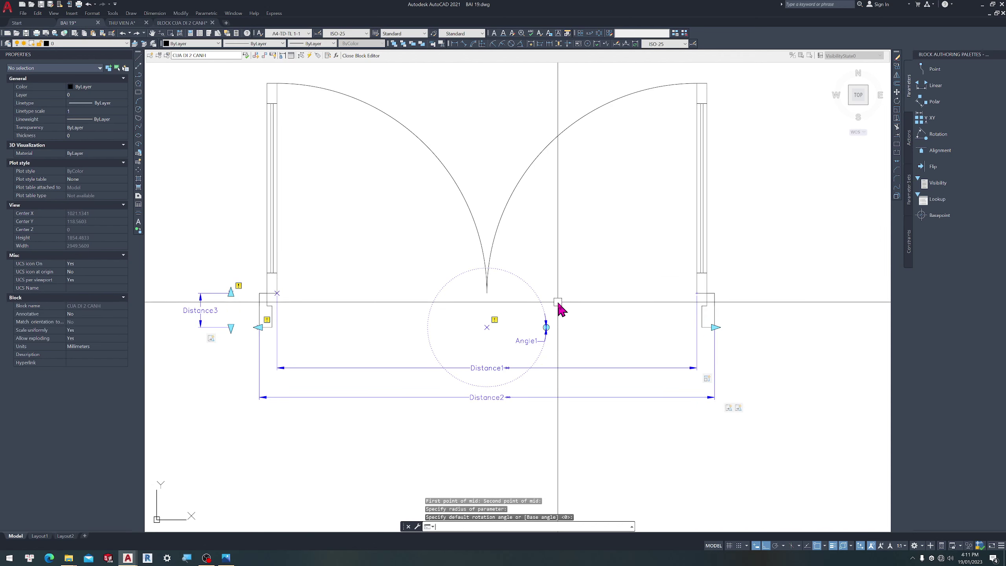
Attach a Rotate action to Angle1, window-selecting all 25 door objects
mouse_move(859, 95)
click(910, 139)
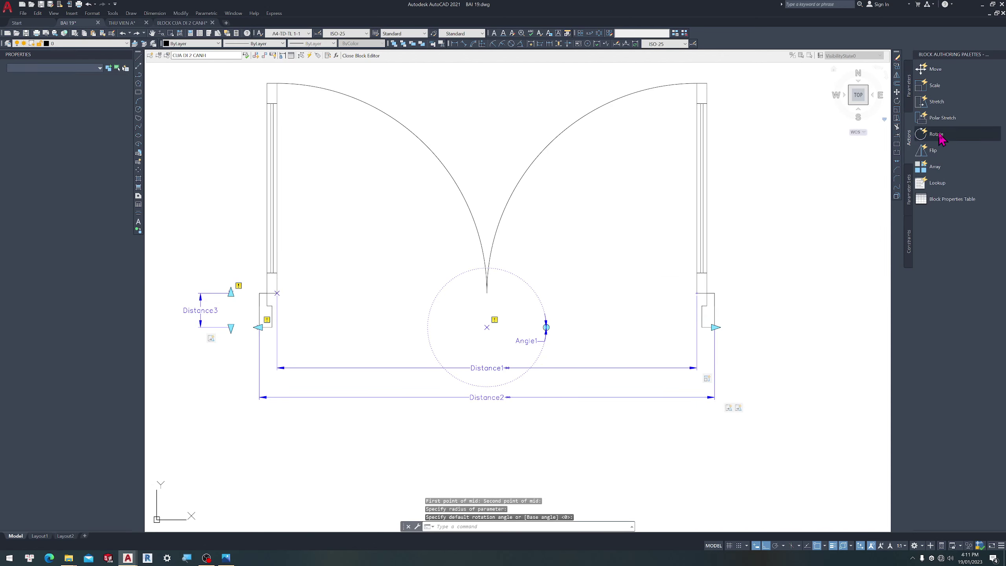
click(934, 134)
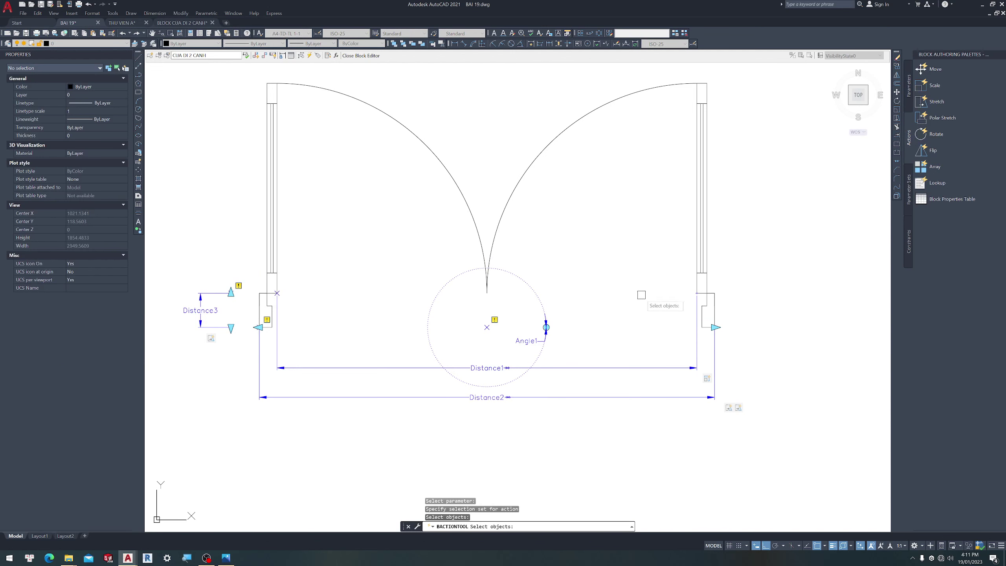
scroll(567, 281, down, 2)
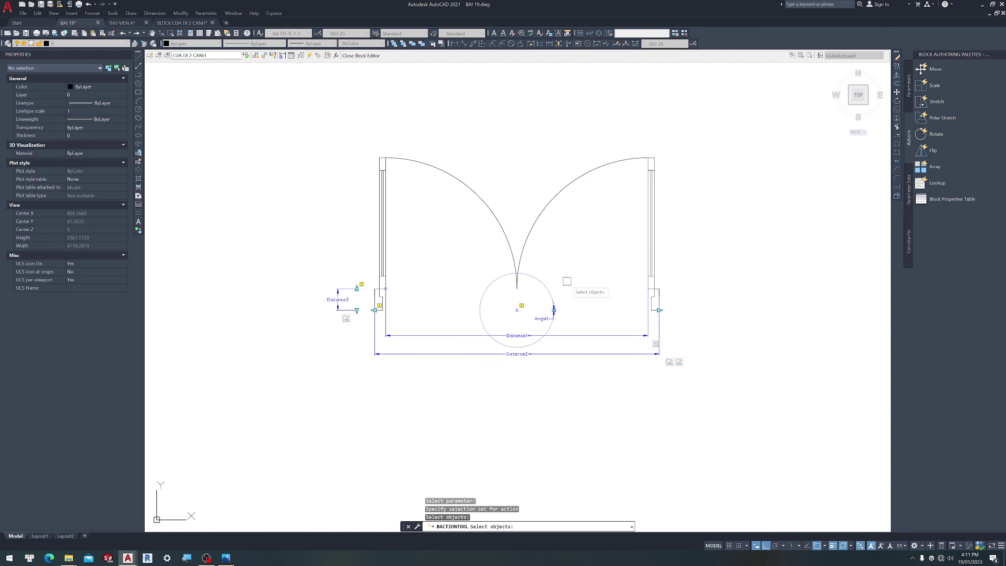
scroll(567, 281, down, 2)
click(326, 164)
click(683, 402)
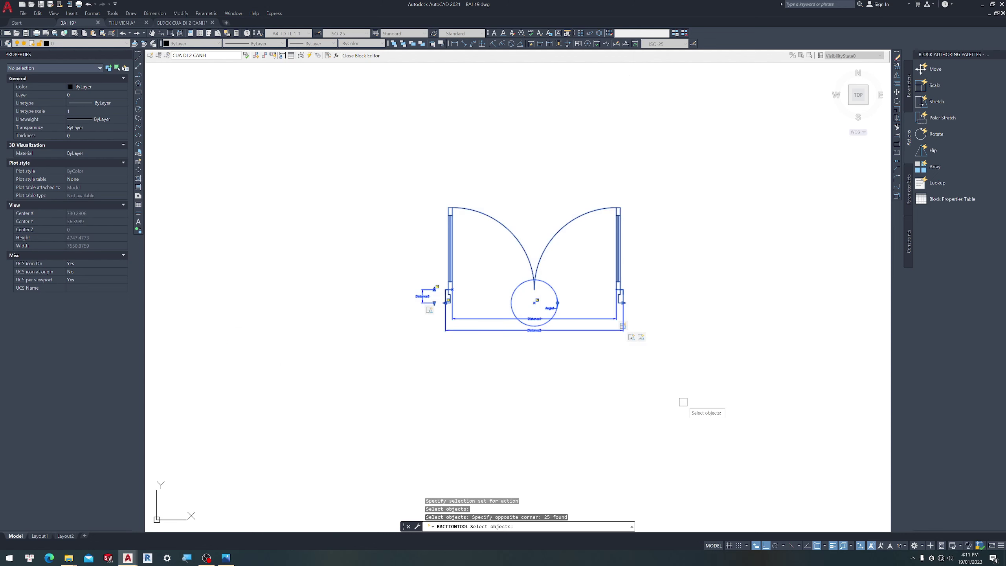
key(Return)
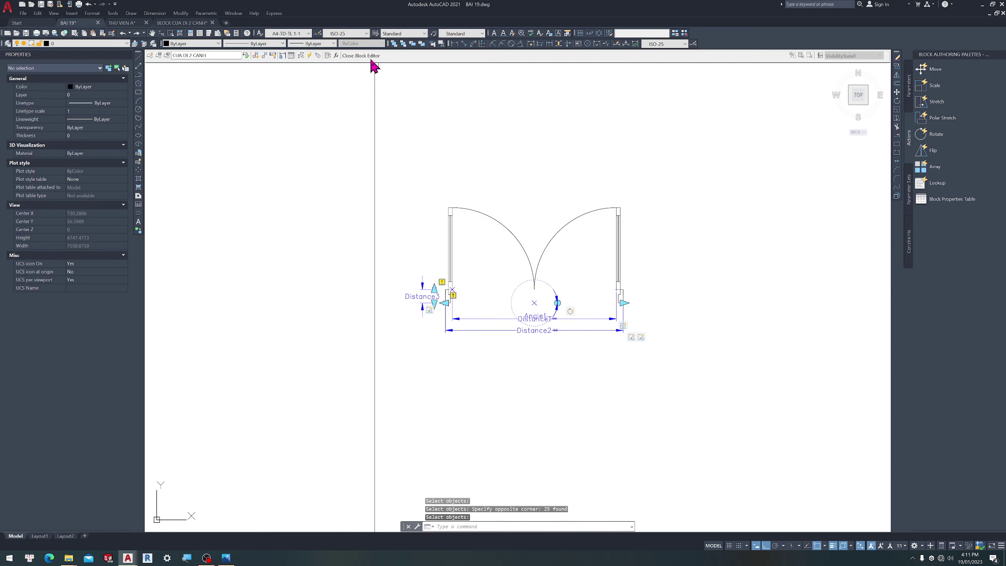
Save and close the Block Editor, try rotating the door to 270° by its grip, then undo
click(363, 58)
click(505, 274)
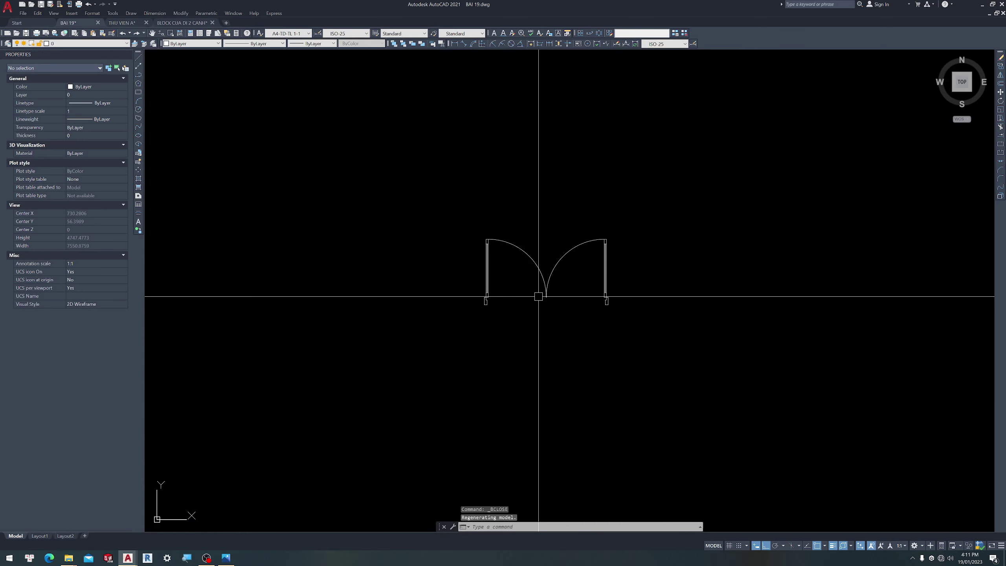
click(535, 298)
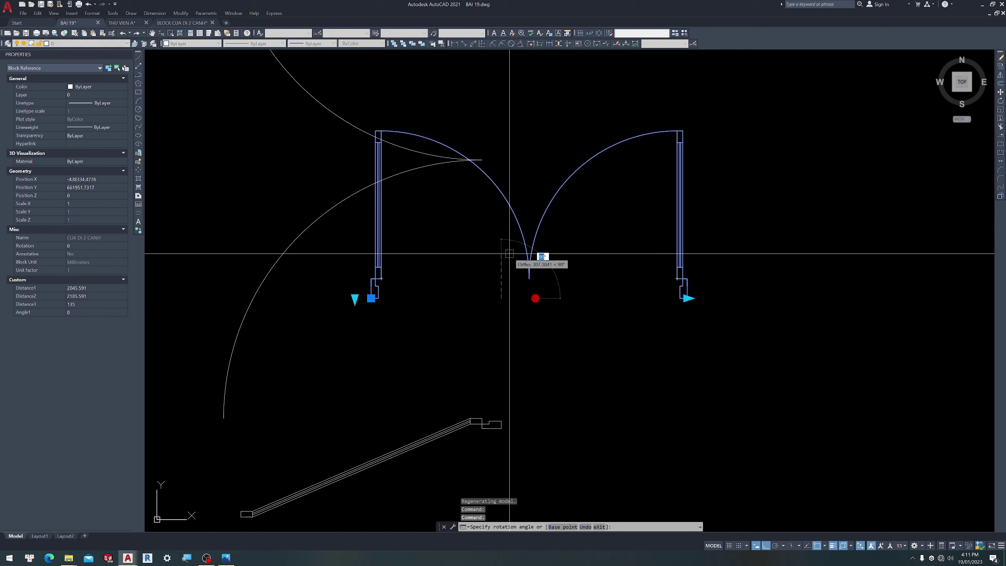
scroll(499, 268, down, 4)
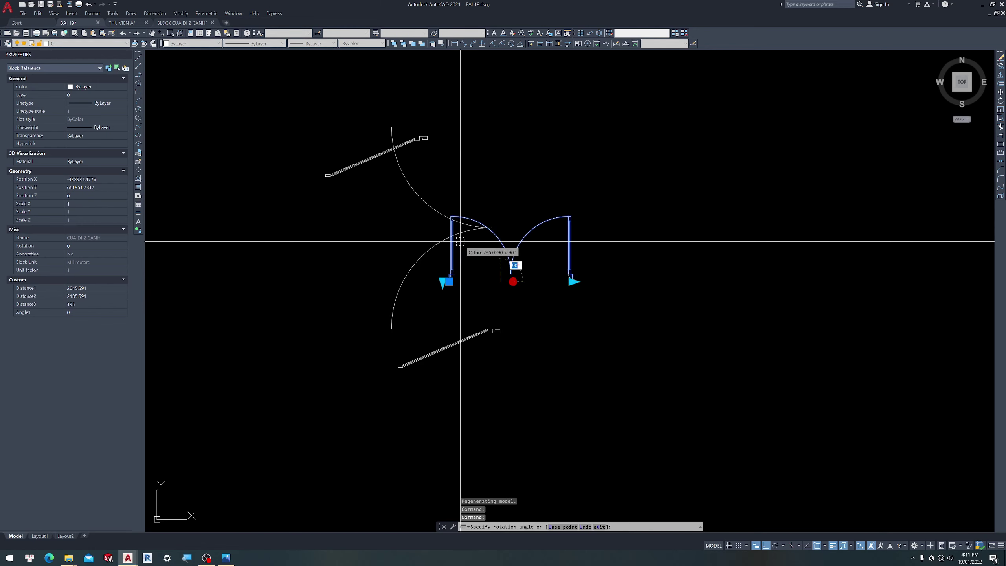
scroll(420, 258, up, 2)
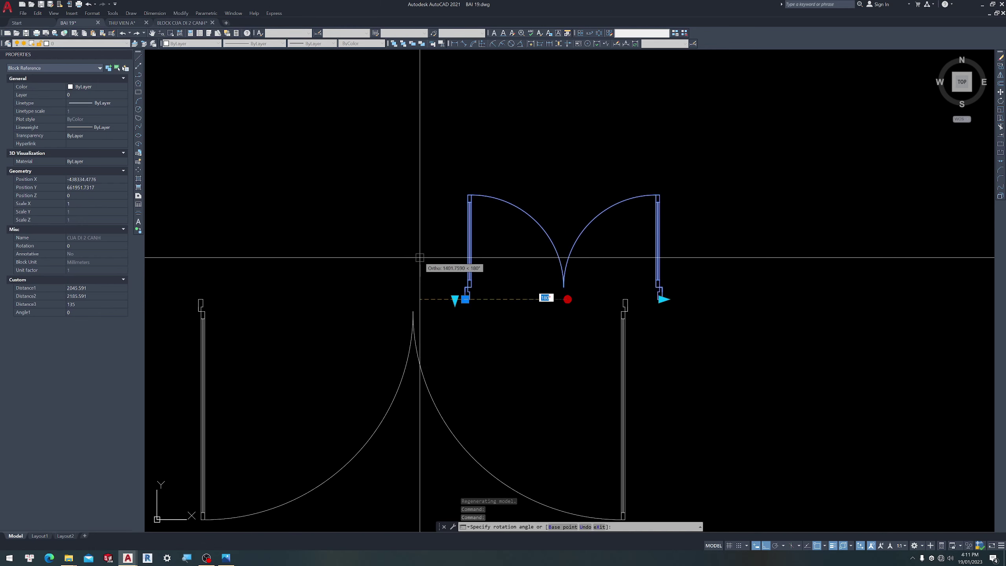
click(490, 342)
scroll(464, 245, down, 4)
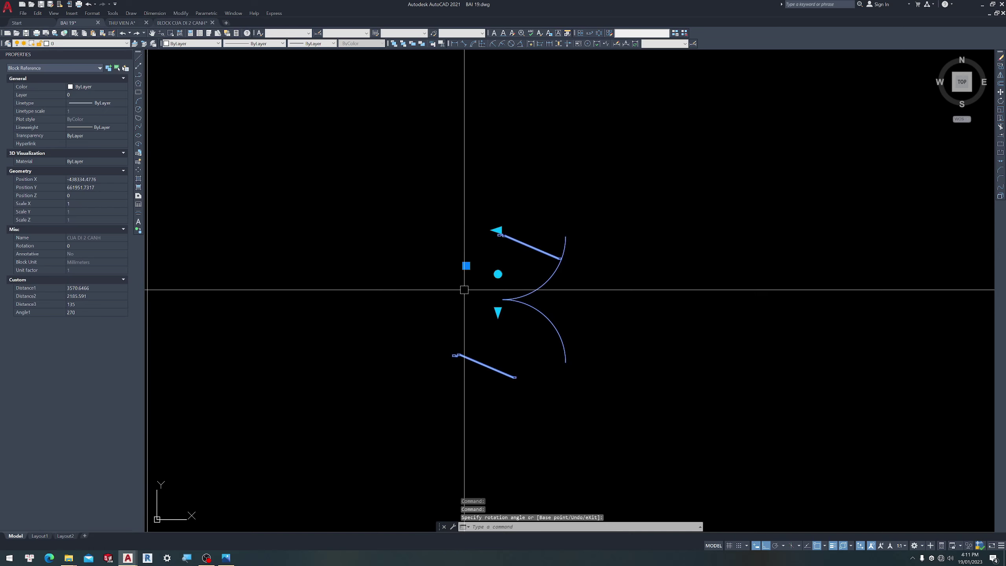
key(ctrl+z)
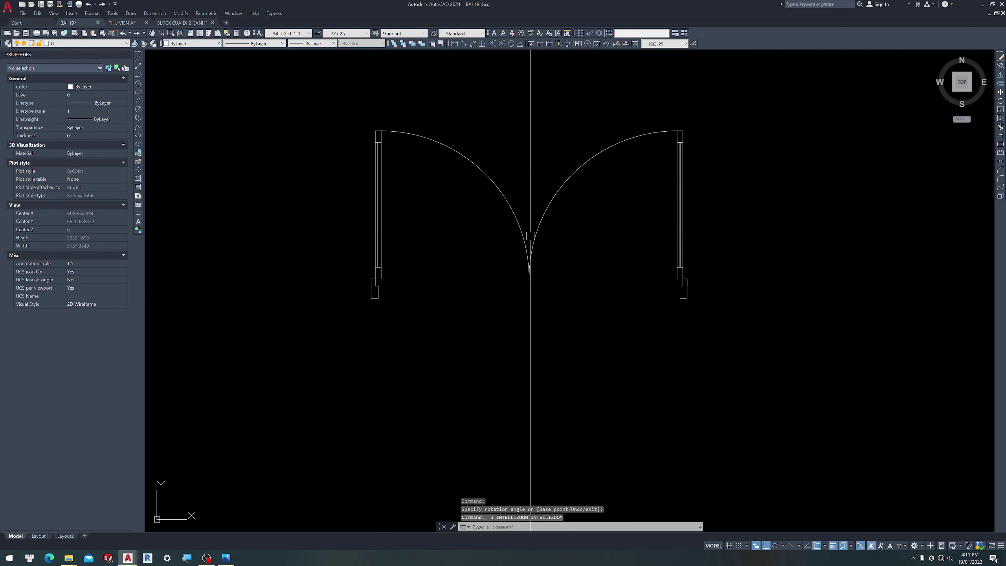
Reselect the door, cancel another grip rotation, and reopen its block definition
click(532, 254)
click(536, 298)
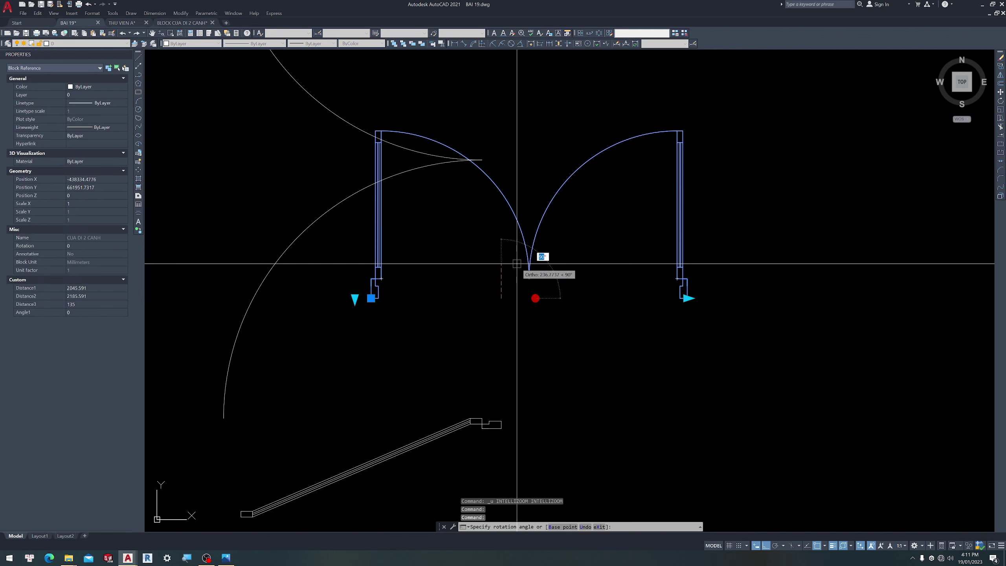
key(Escape)
key(Escape)
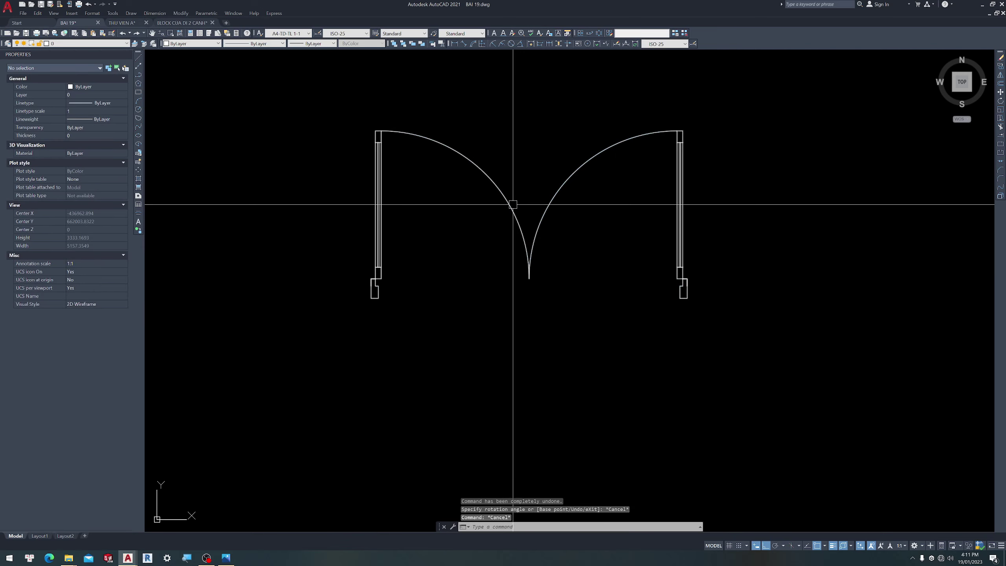
double_click(517, 213)
Enter the Block Editor and delete the Angle1 rotation parameter
click(390, 286)
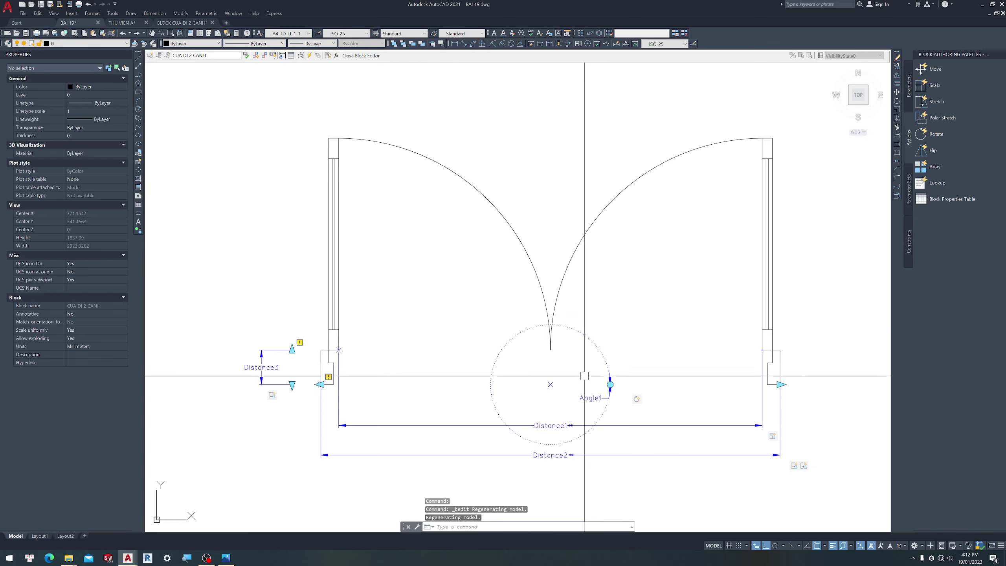
click(644, 368)
click(569, 338)
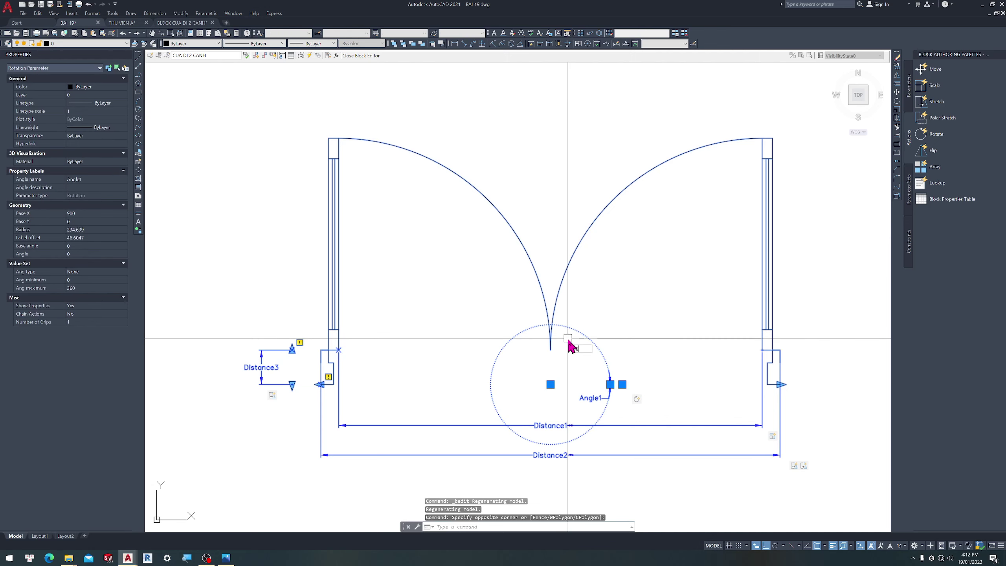
key(Delete)
scroll(533, 297, down, 2)
scroll(483, 303, down, 5)
scroll(569, 333, up, 5)
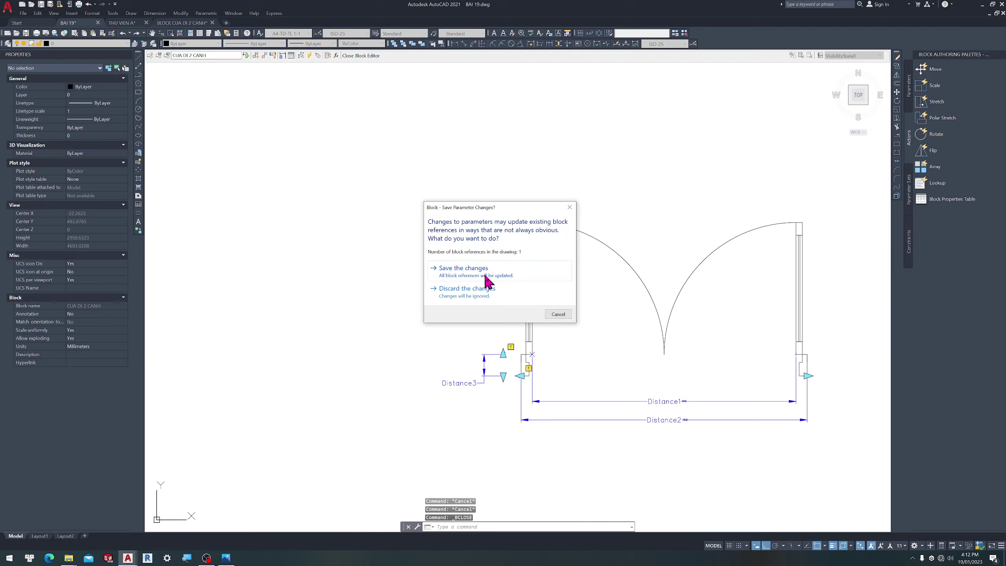
Save the block changes, return to the BAI 19 plan, and zoom around it
click(488, 277)
scroll(497, 315, down, 2)
scroll(496, 286, up, 4)
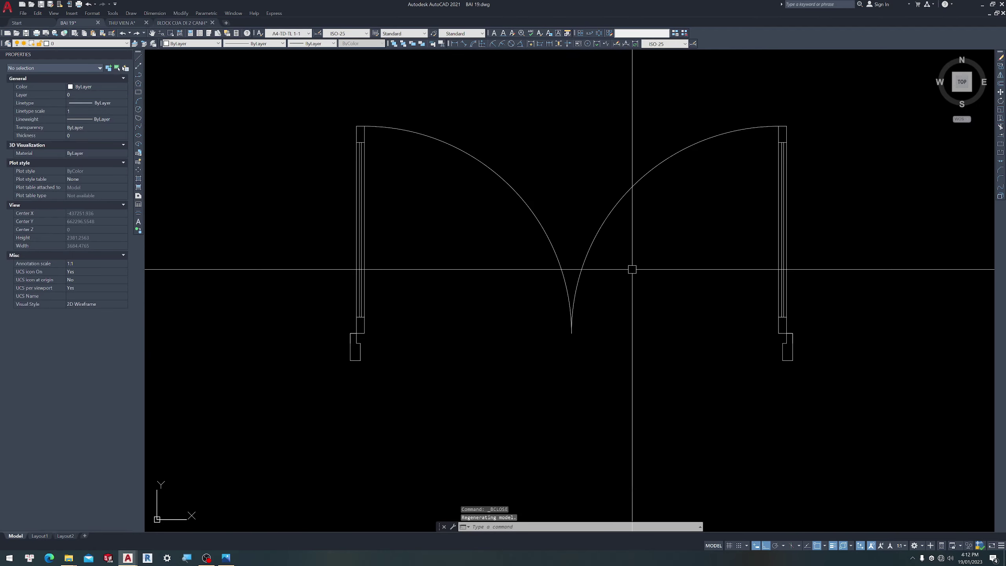
scroll(634, 333, down, 6)
scroll(674, 349, up, 4)
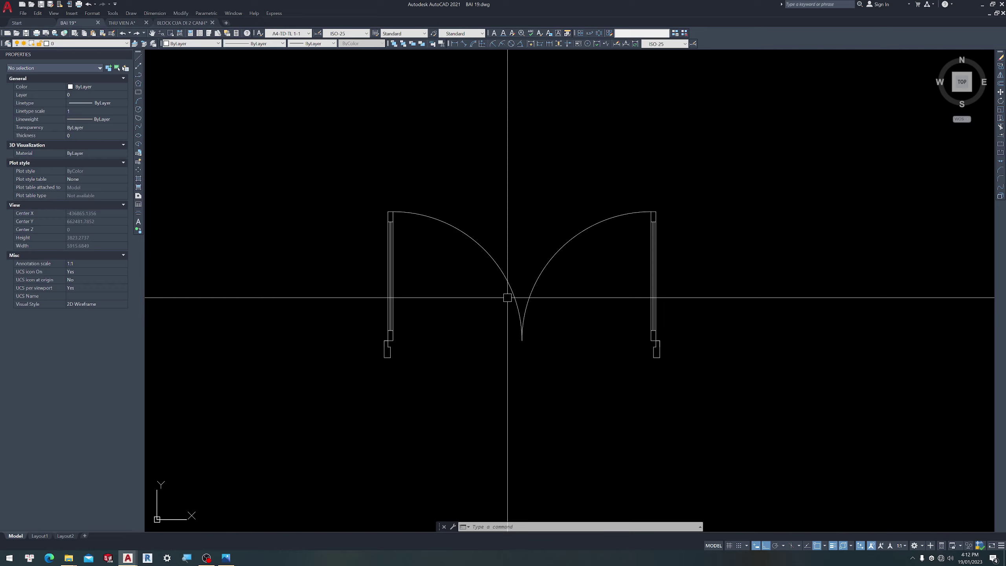
scroll(428, 241, down, 4)
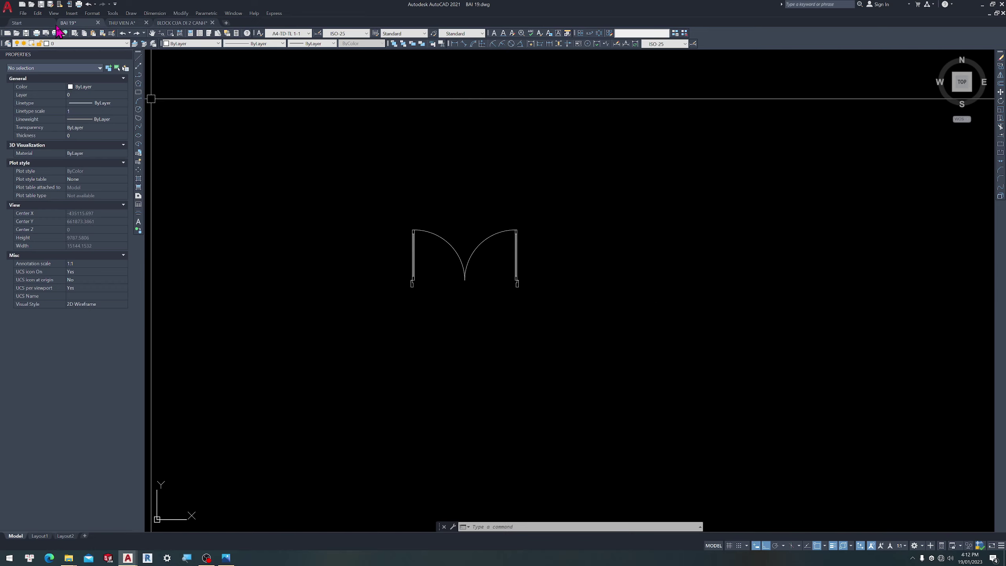
scroll(534, 270, down, 10)
scroll(515, 278, down, 8)
scroll(548, 234, up, 12)
scroll(571, 228, up, 6)
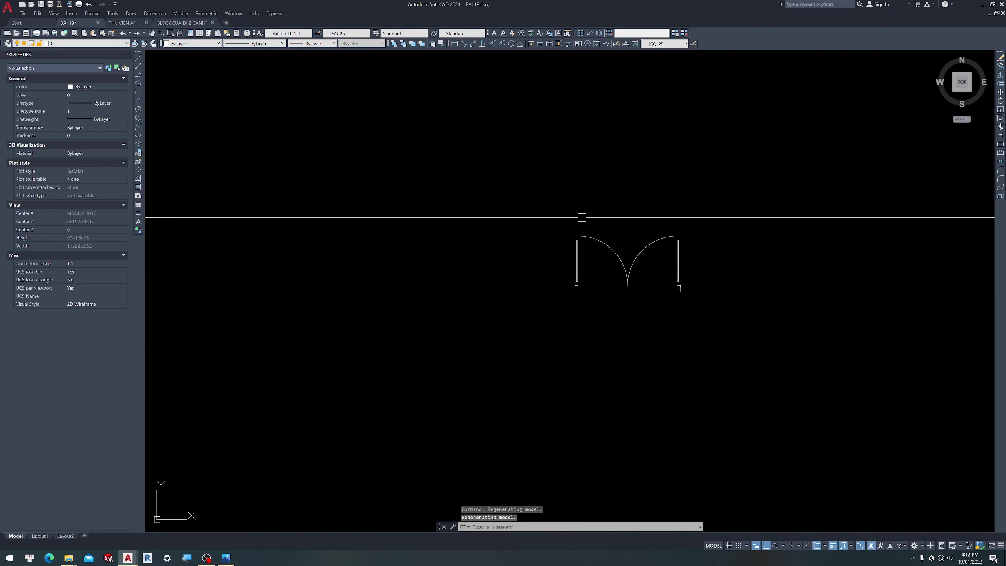
scroll(610, 254, down, 8)
scroll(626, 273, up, 5)
Put the door block on layer B-CUA DI
click(716, 288)
click(563, 225)
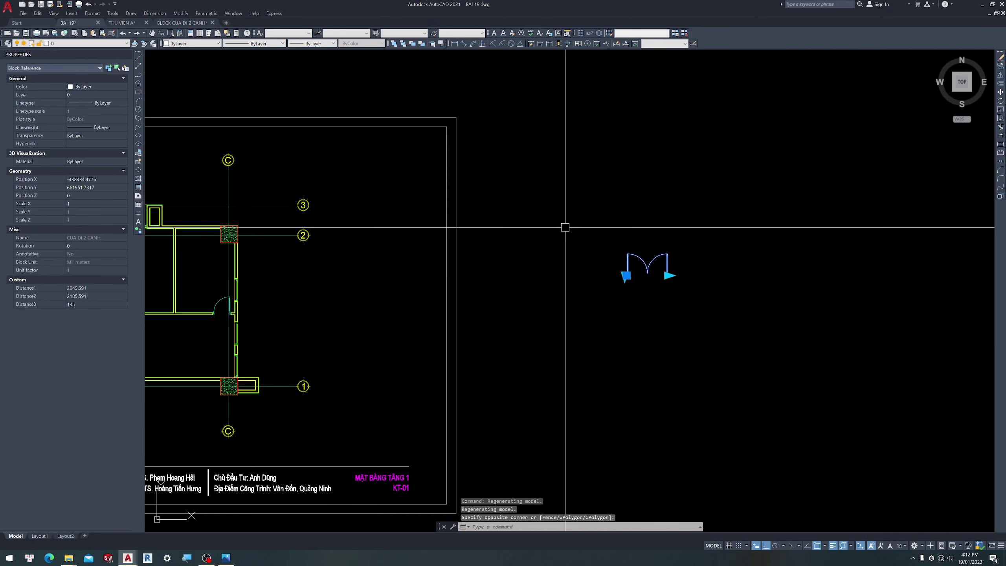
click(59, 43)
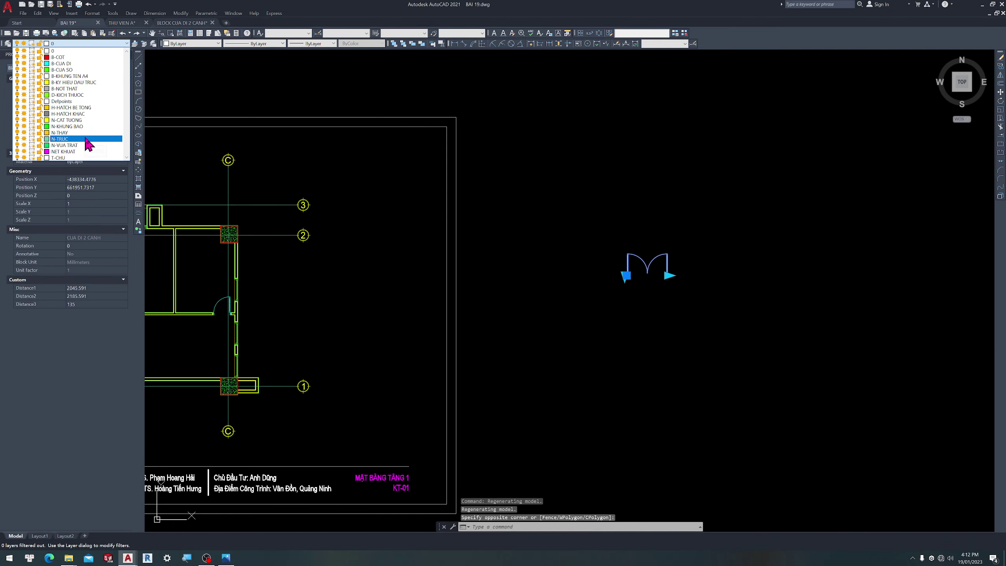
click(66, 64)
key(Escape)
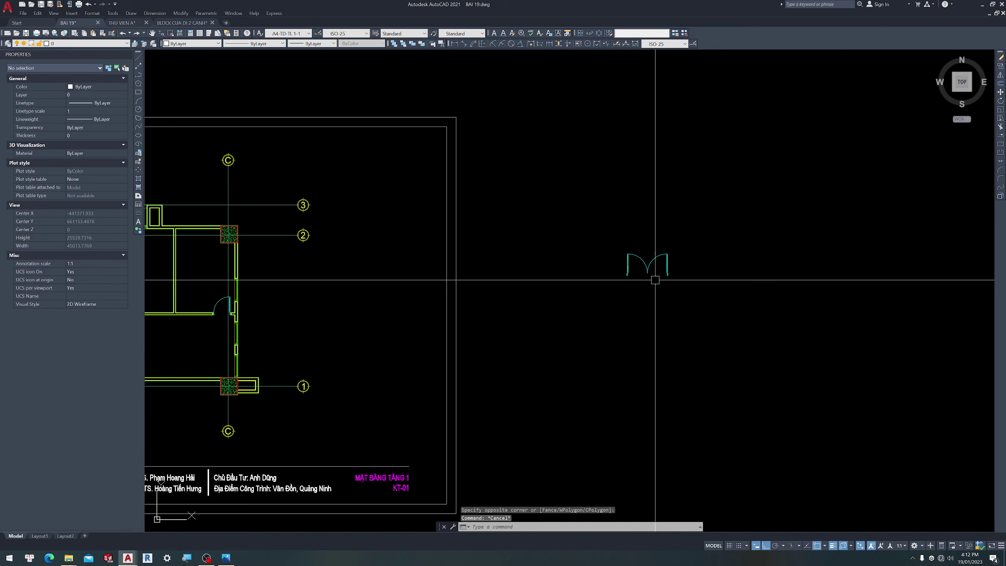
scroll(651, 278, down, 3)
scroll(687, 280, up, 2)
Select the door and start a move with M, then cancel it
drag(749, 289, 705, 275)
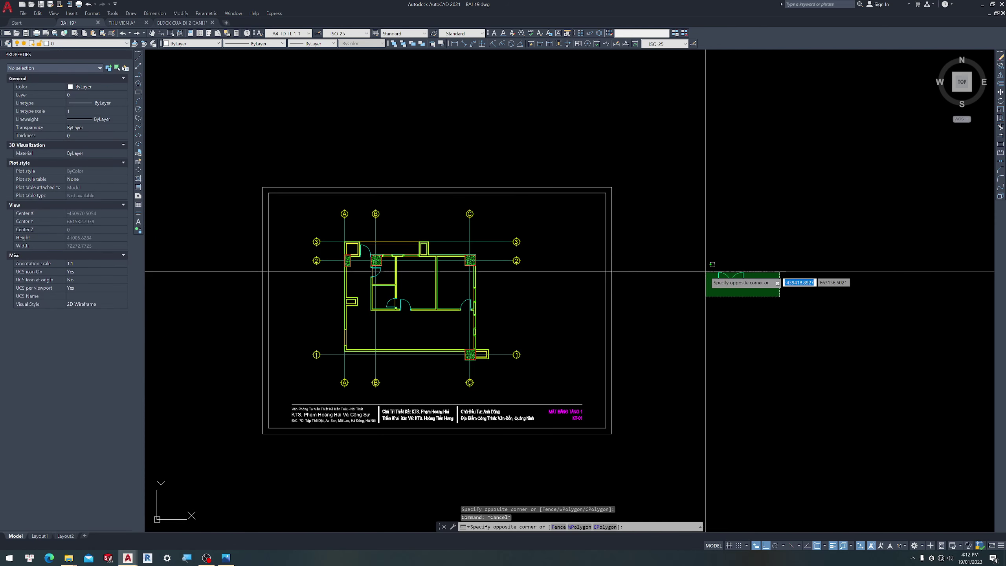
text(M)
key(Return)
scroll(707, 284, up, 5)
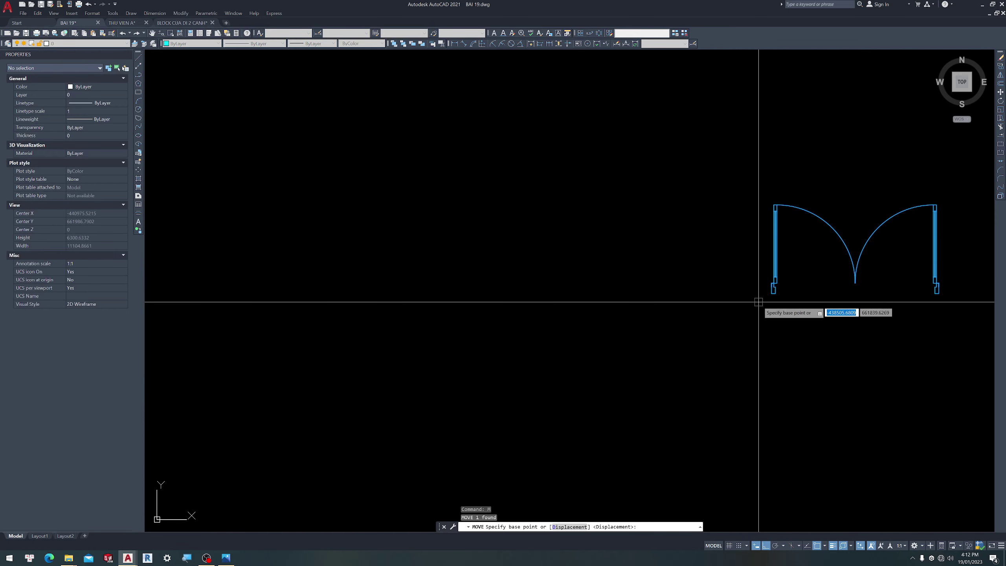
key(Escape)
scroll(557, 220, down, 3)
Rotate the door to 270° about a base point on the door
click(749, 285)
click(562, 169)
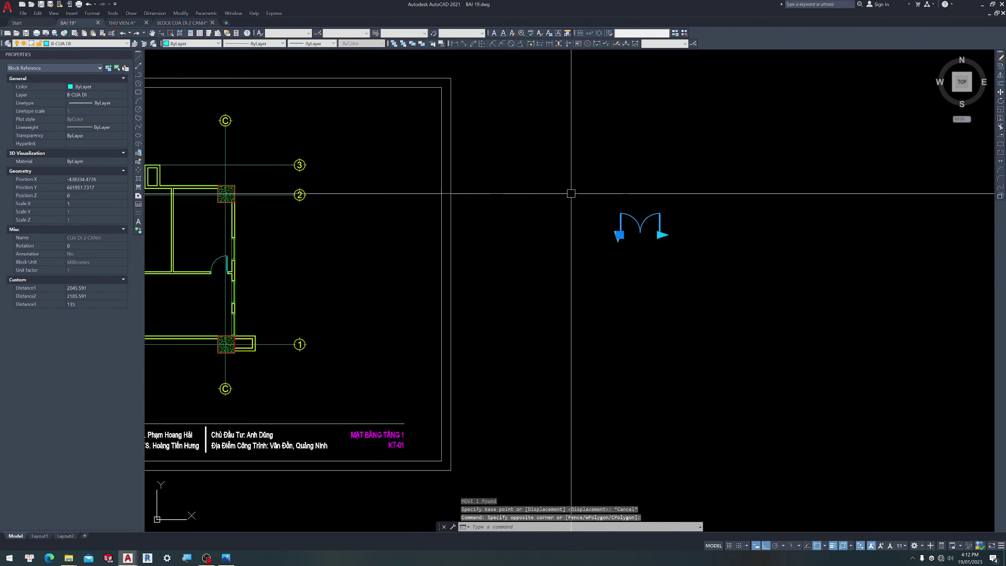
text(ro)
key(Return)
click(641, 234)
key(Escape)
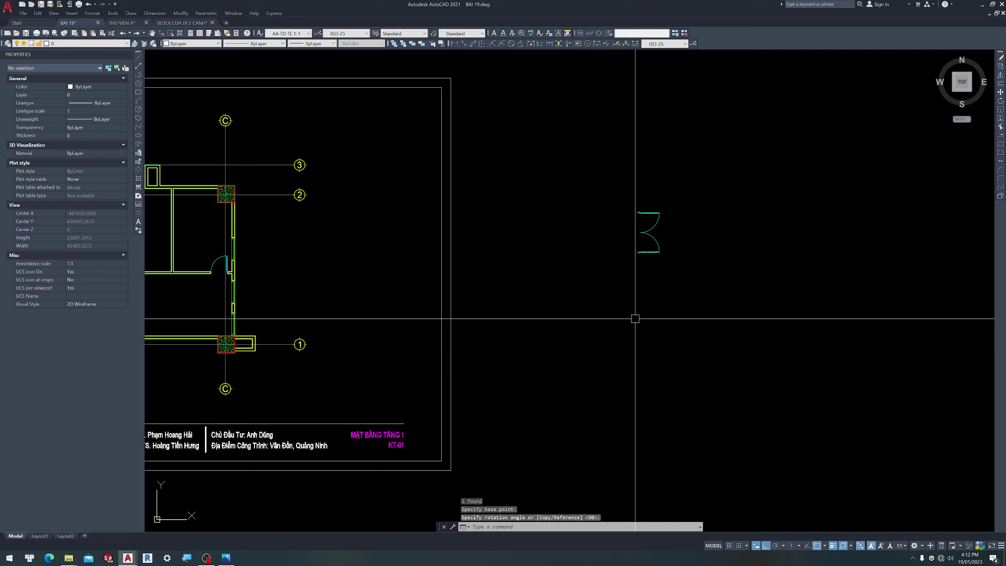
scroll(654, 250, up, 5)
Reselect the rotated door and start moving it
click(661, 254)
click(577, 164)
scroll(560, 249, down, 2)
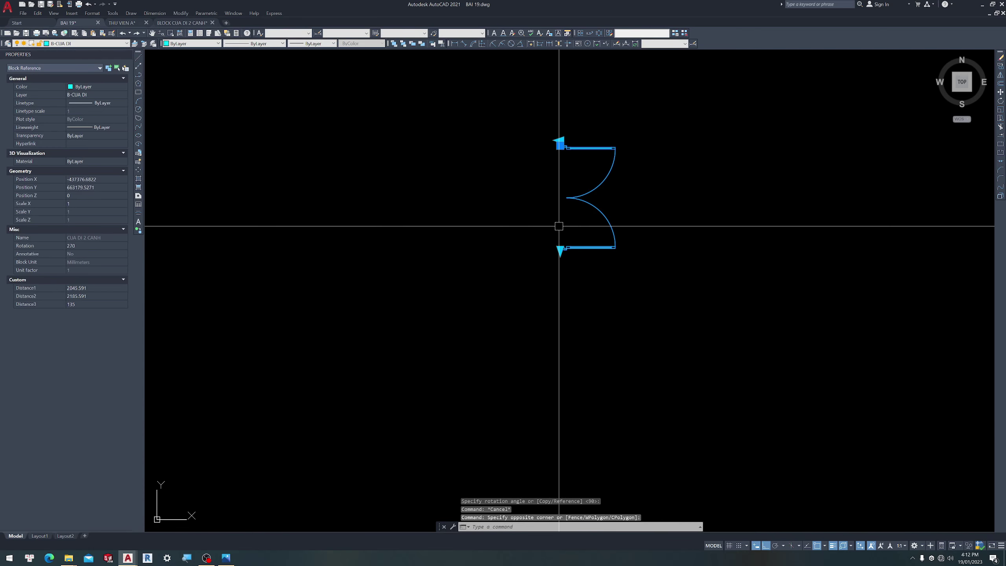
text(m)
key(Return)
scroll(566, 167, up, 2)
scroll(548, 190, up, 3)
Pick the door's top corner as the move base point, then cancel the move
click(547, 189)
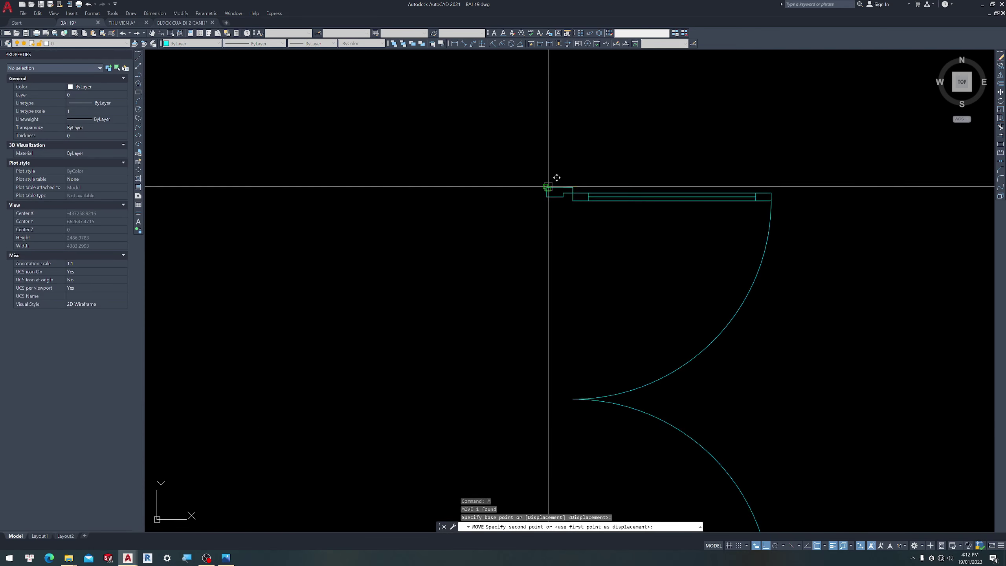
scroll(692, 208, down, 5)
scroll(595, 270, down, 4)
scroll(582, 251, up, 2)
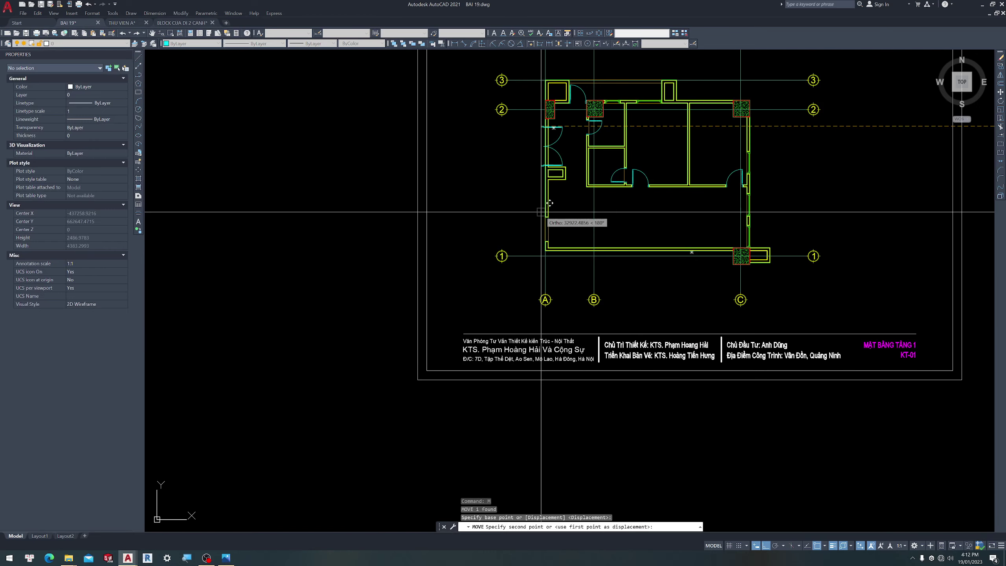
scroll(586, 186, up, 5)
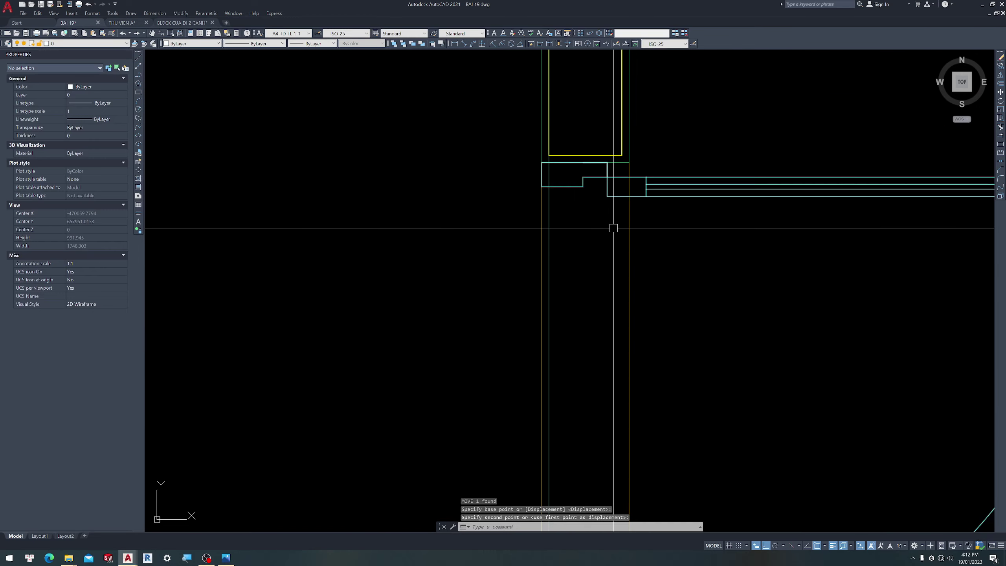
scroll(614, 186, up, 5)
key(Escape)
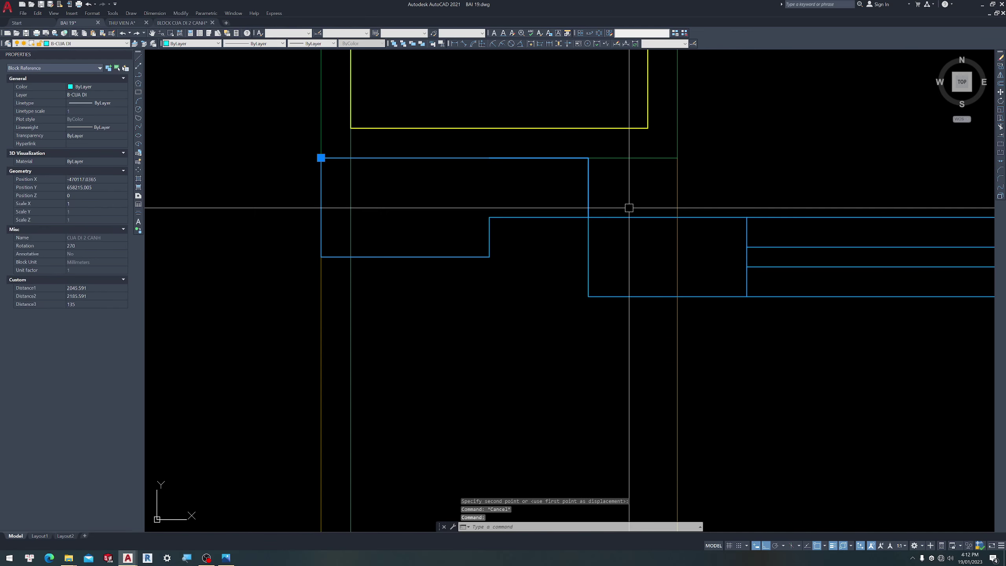
Move the door by its corner into the left wall opening near axes A and 1
text(m)
key(Return)
click(589, 158)
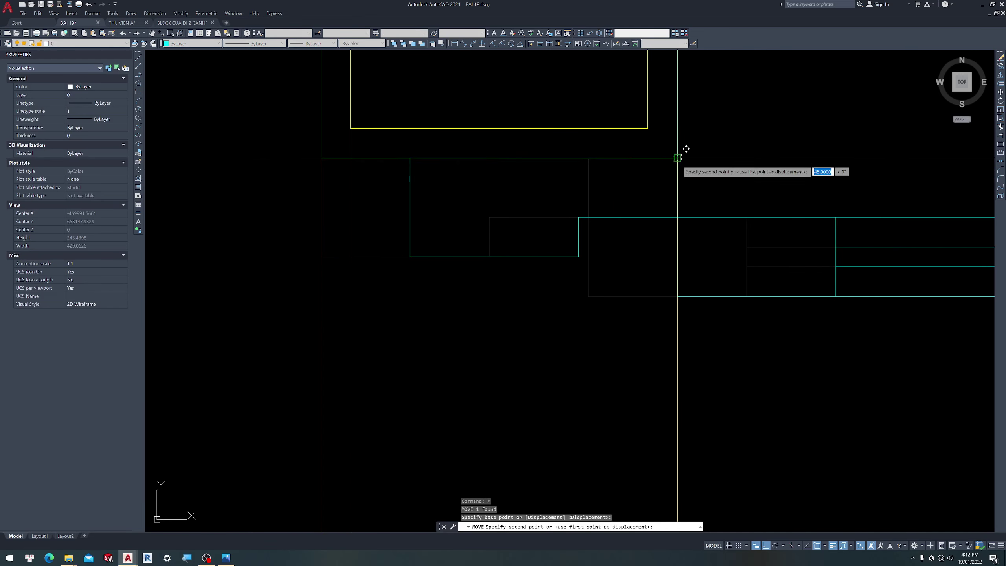
key(Escape)
click(415, 189)
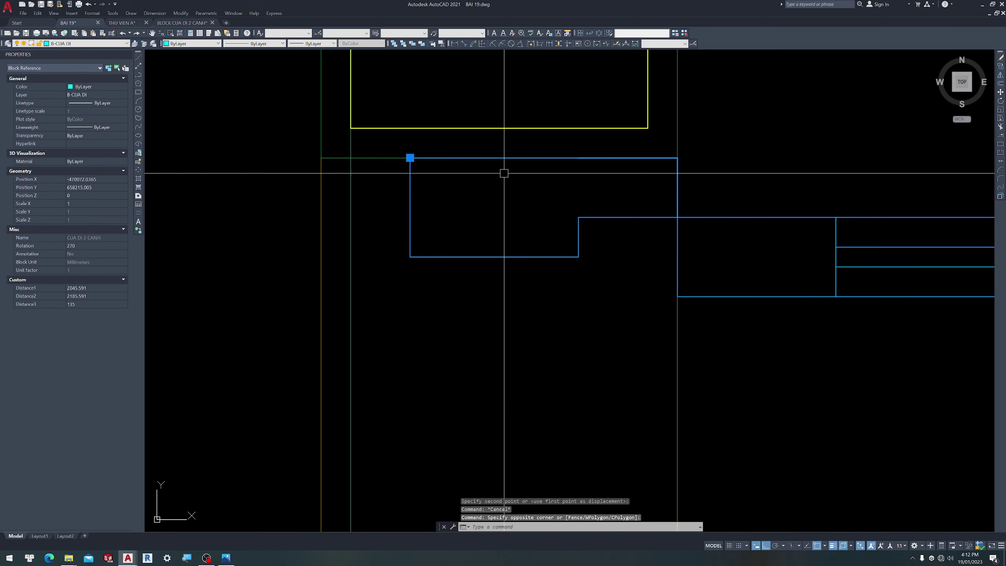
scroll(528, 146, down, 4)
click(528, 146)
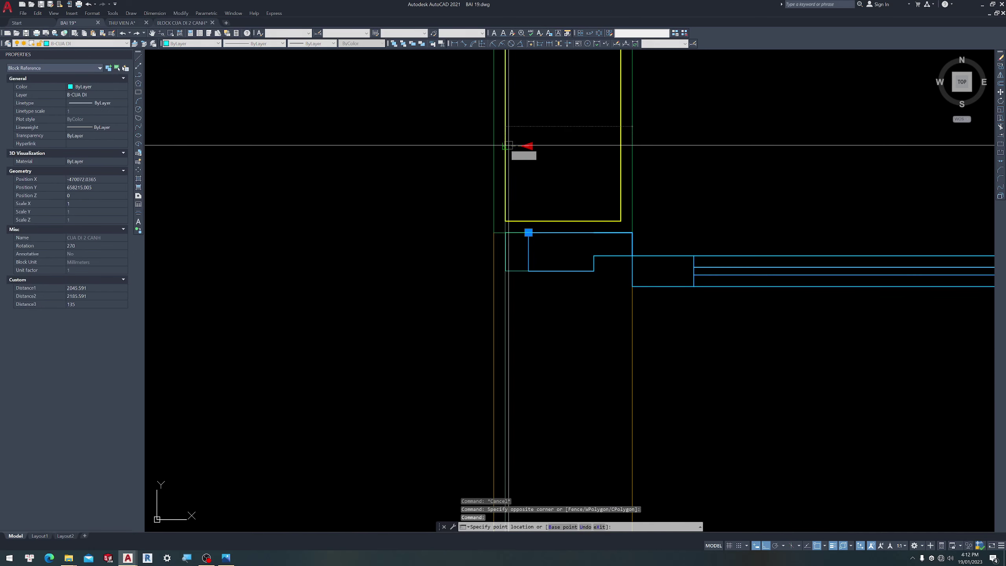
key(Escape)
Select the fitted door, cancel the stretch, and zoom to check its fit
scroll(432, 189, up, 5)
scroll(434, 345, up, 2)
scroll(433, 345, down, 2)
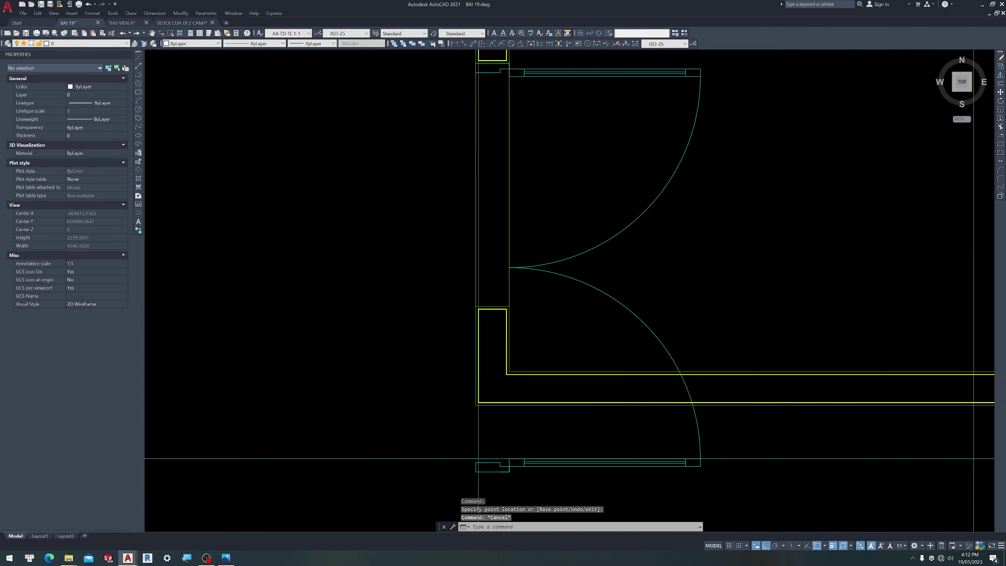
scroll(475, 344, down, 3)
scroll(490, 344, up, 4)
scroll(455, 351, up, 2)
click(455, 351)
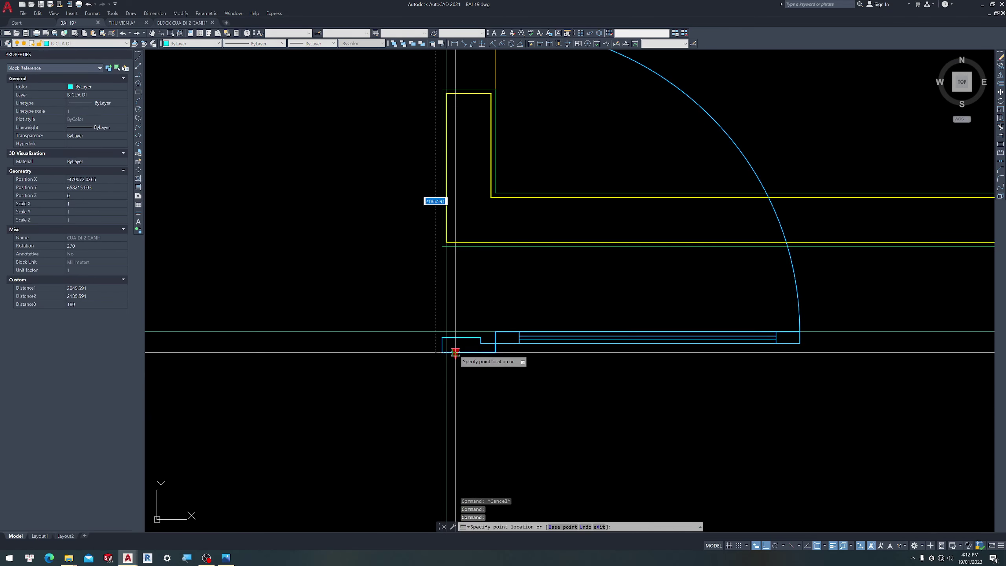
scroll(423, 92, up, 5)
key(Escape)
scroll(524, 186, down, 3)
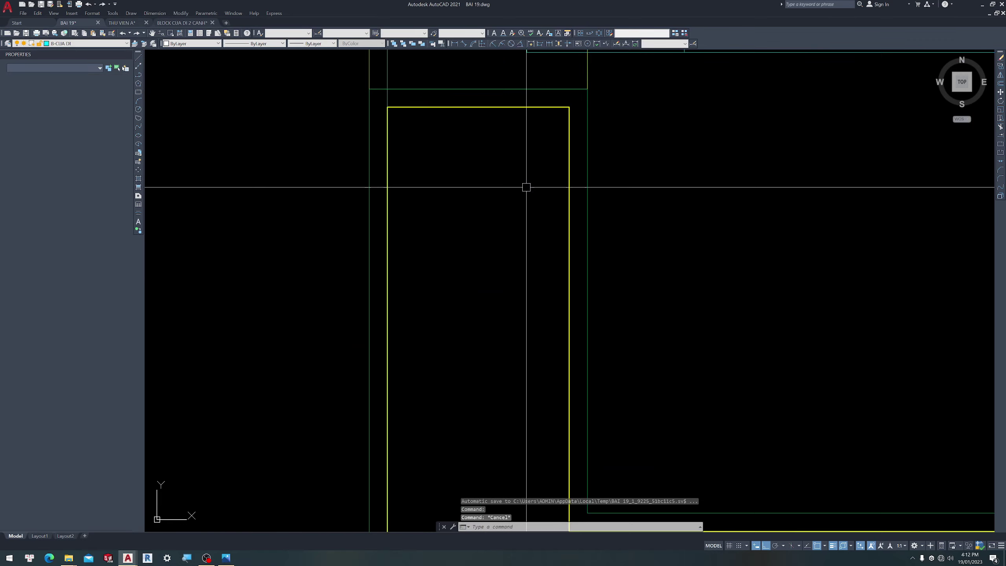
scroll(539, 242, down, 3)
scroll(526, 200, down, 3)
scroll(433, 201, down, 3)
scroll(555, 171, up, 5)
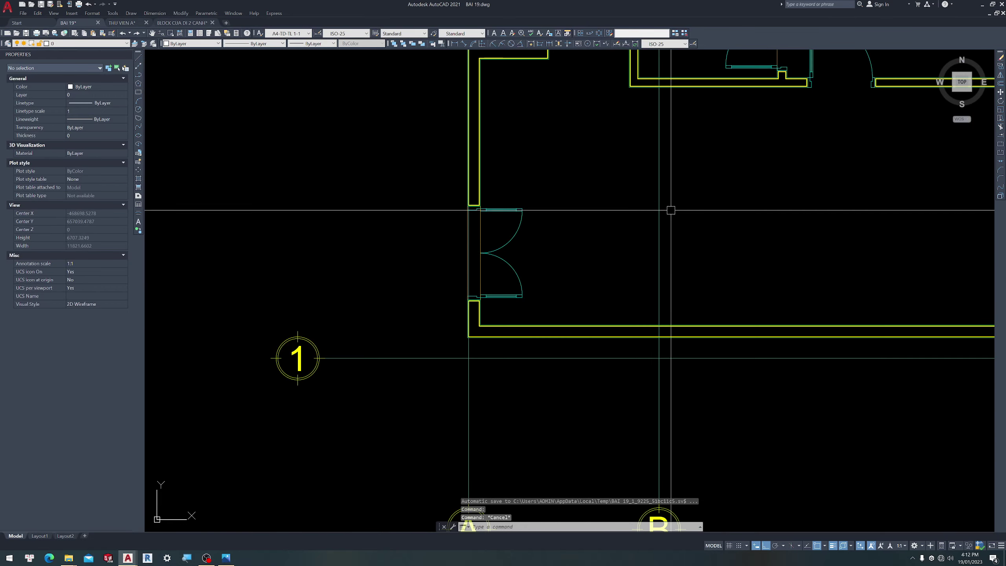
scroll(349, 312, down, 2)
scroll(669, 292, down, 4)
scroll(727, 323, up, 2)
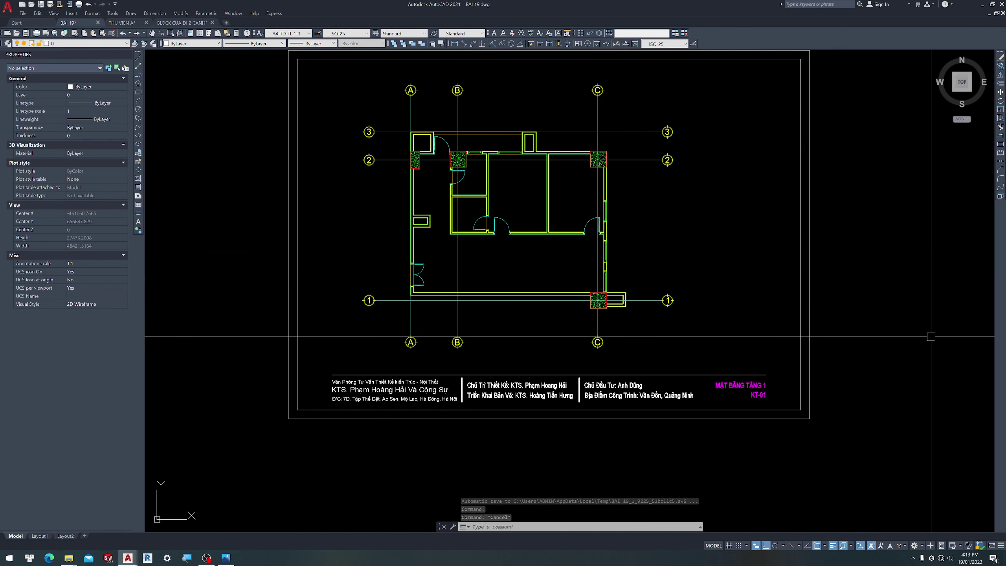
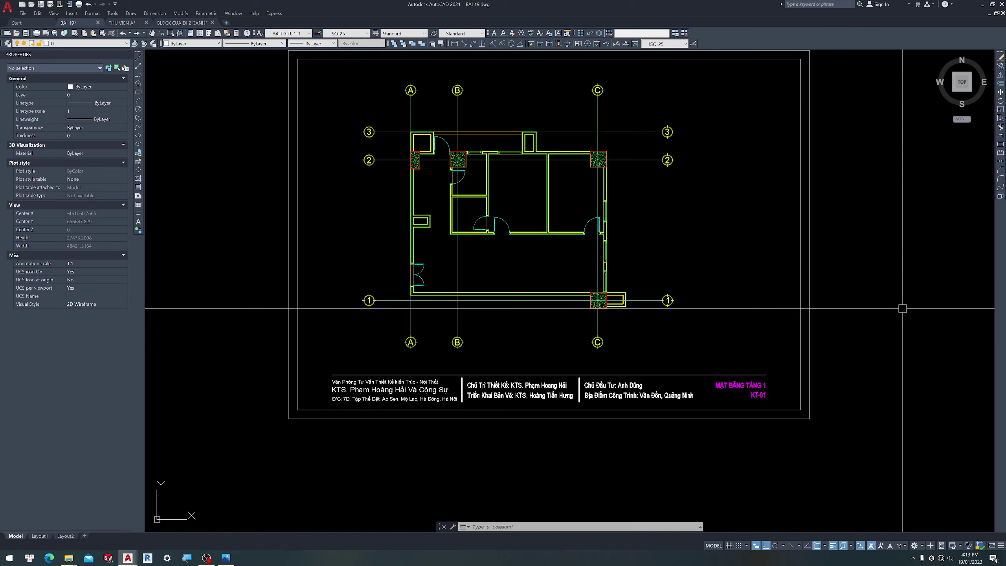
Review the reference floor plan image, then return to the AutoCAD drawing
click(226, 558)
scroll(469, 342, down, 3)
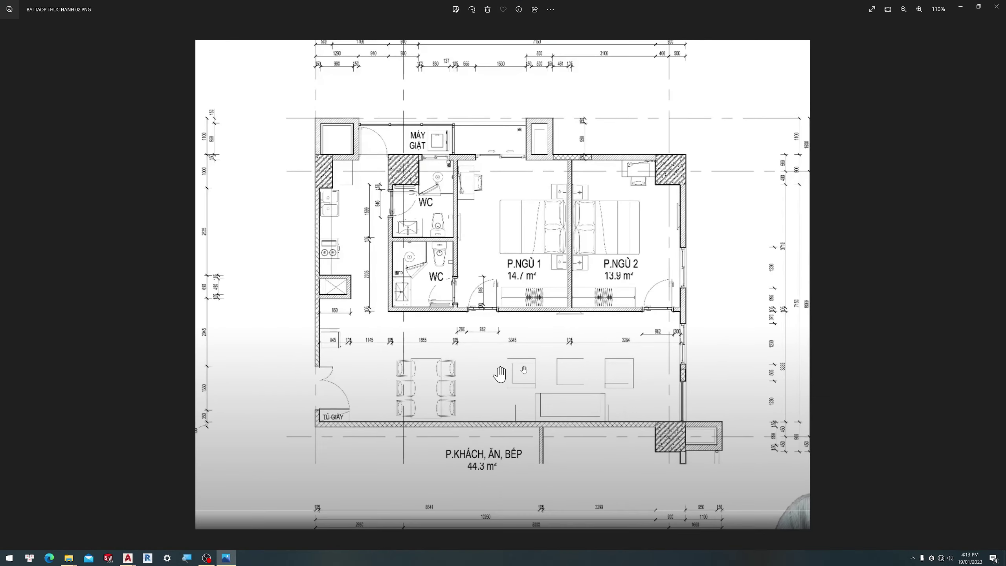
scroll(541, 423, up, 1)
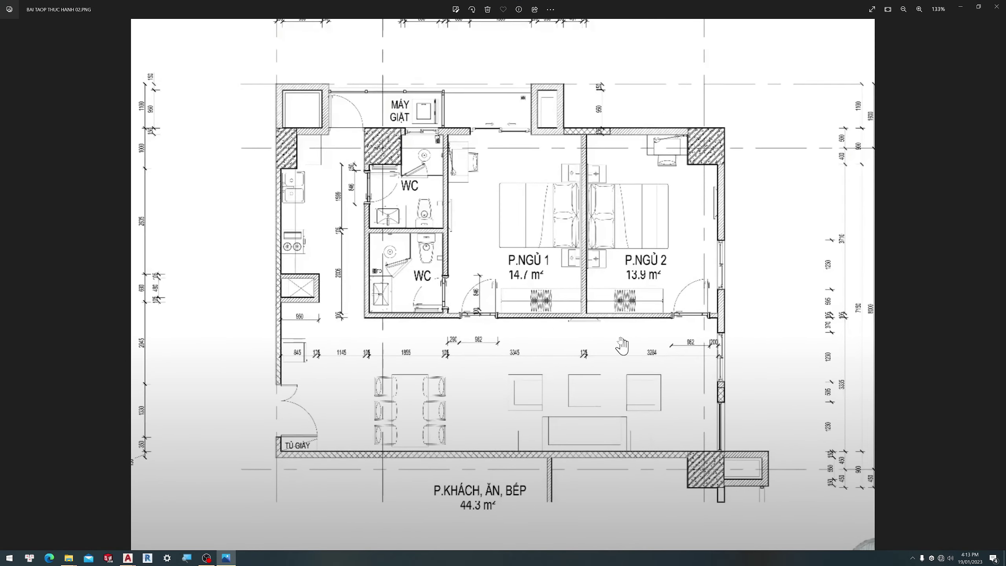
scroll(507, 293, up, 1)
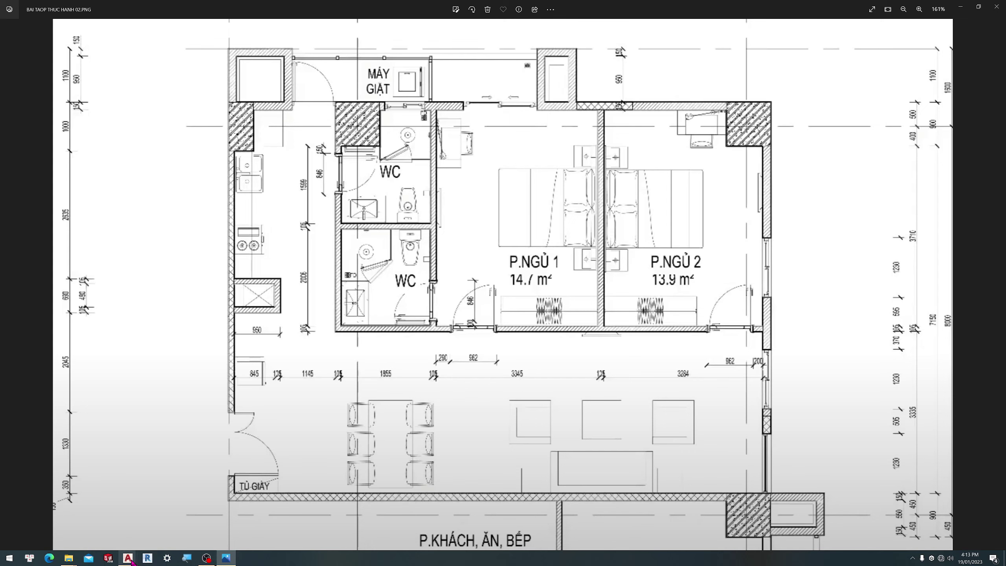
mouse_move(127, 558)
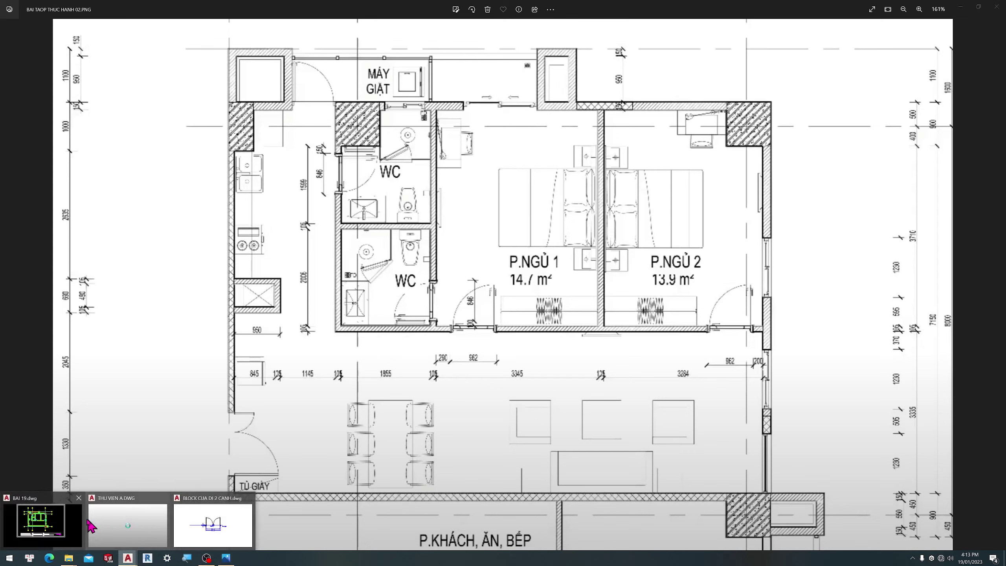
click(63, 527)
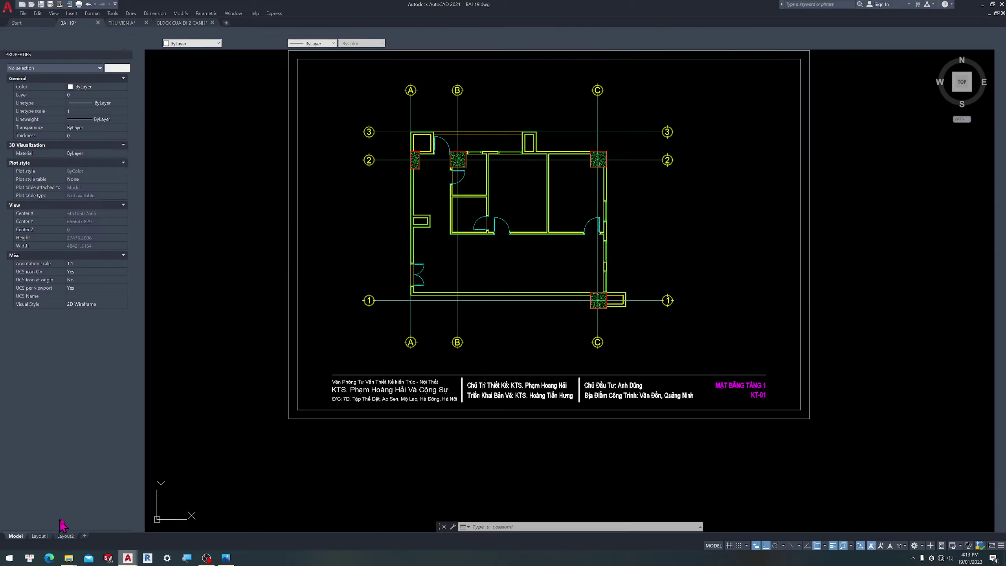
Save the drawing as a copy named BAI 20 instead of BAI 19
click(50, 4)
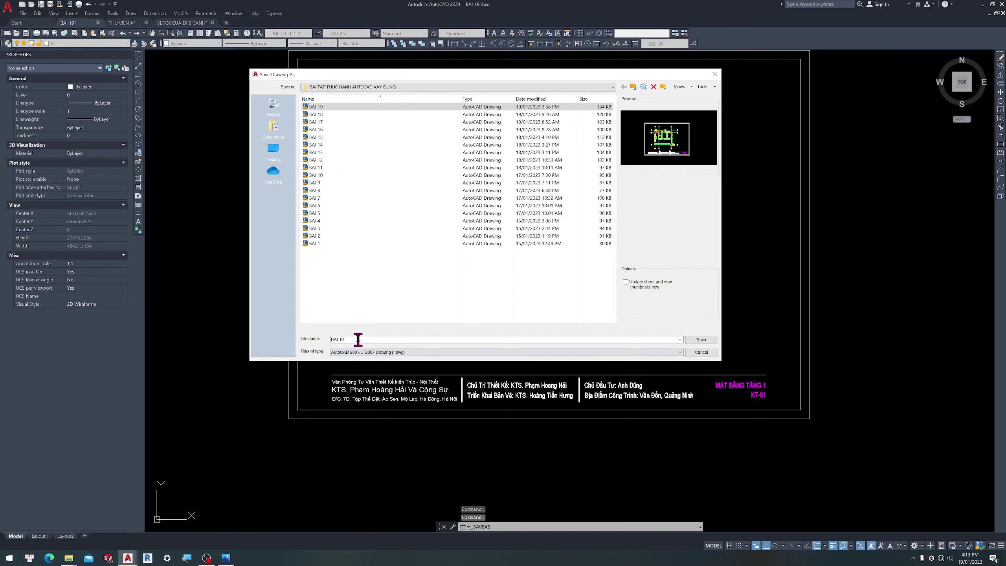
key(BackSpace)
key(BackSpace)
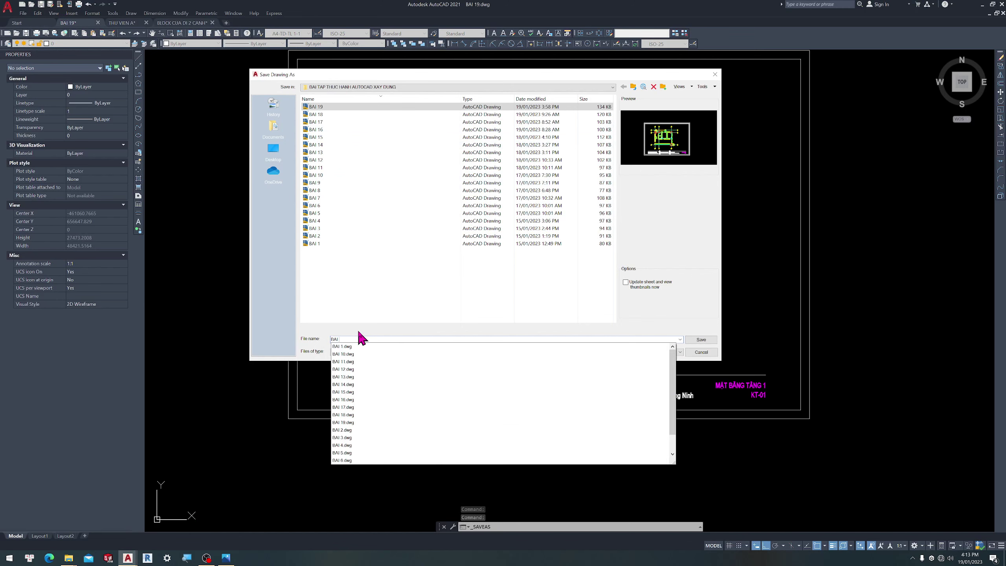
text(20)
key(Return)
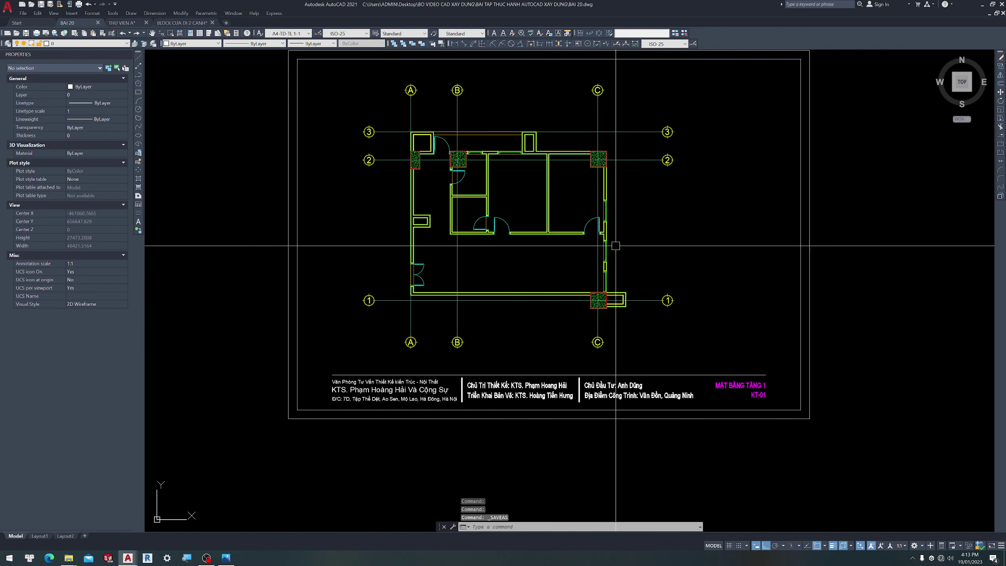